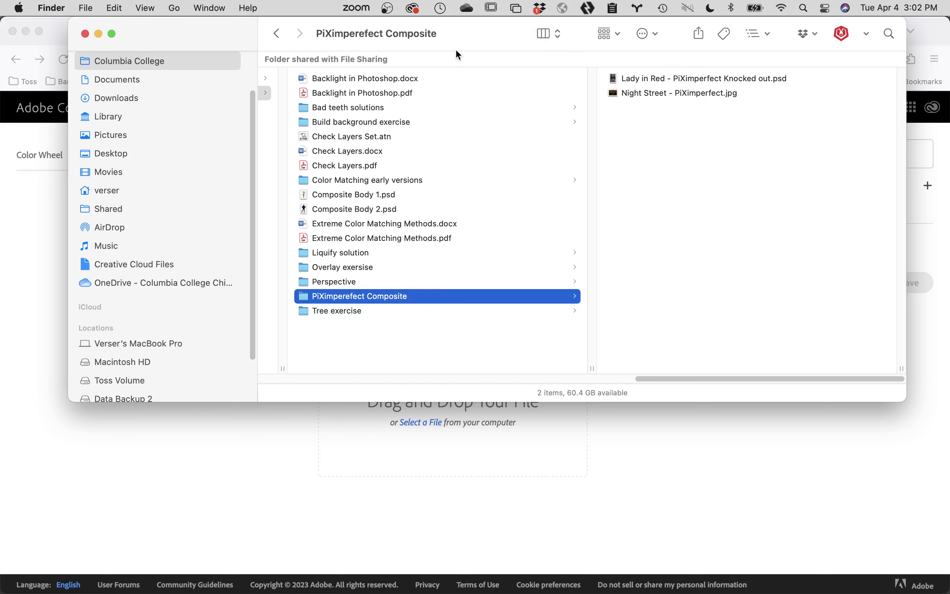
Extract a colour theme from Night Street - PiXimperfect.jpg by loading it from the PiXimperefect Composite folder
left_click_drag(476, 41, 274, 31)
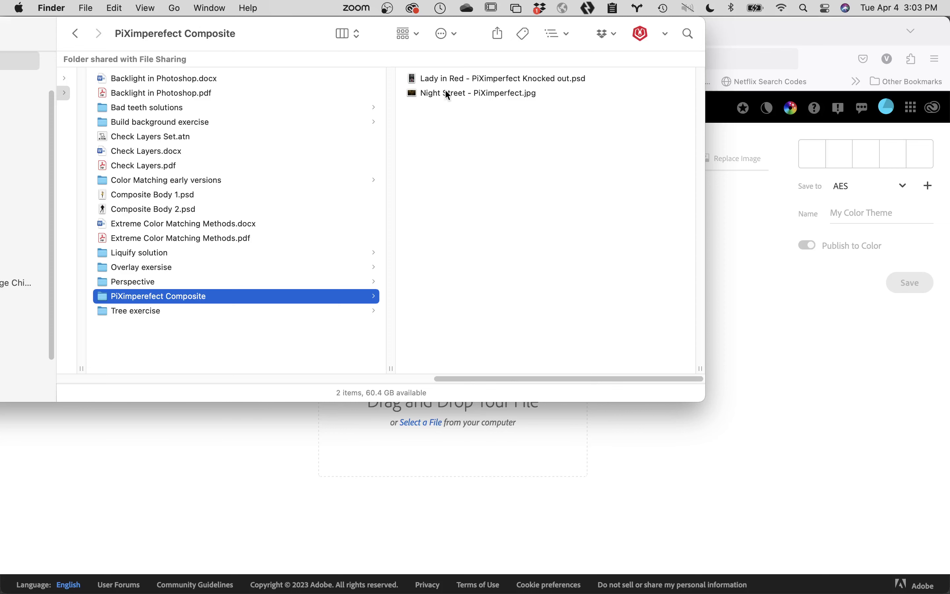
left_click_drag(447, 93, 497, 438)
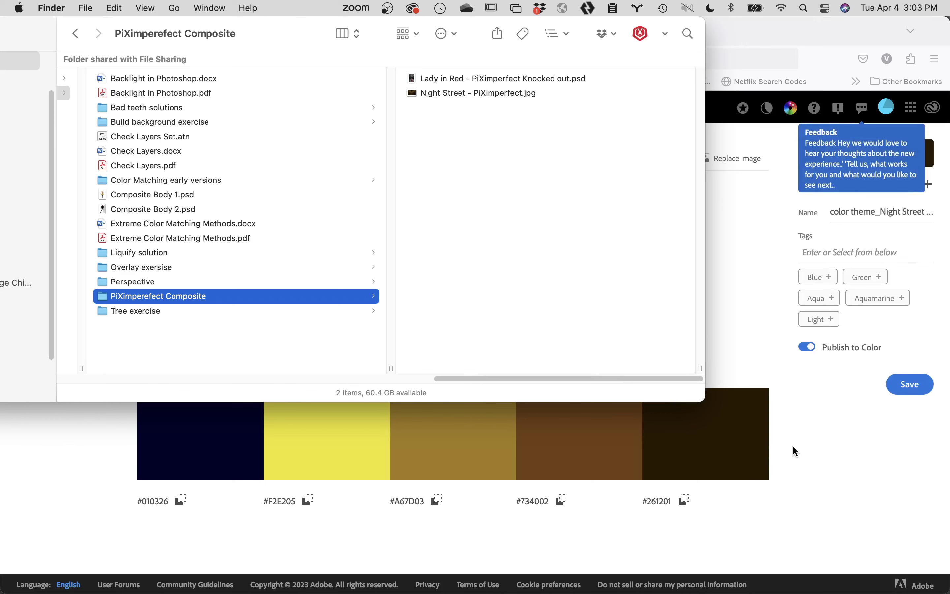
left_click(814, 478)
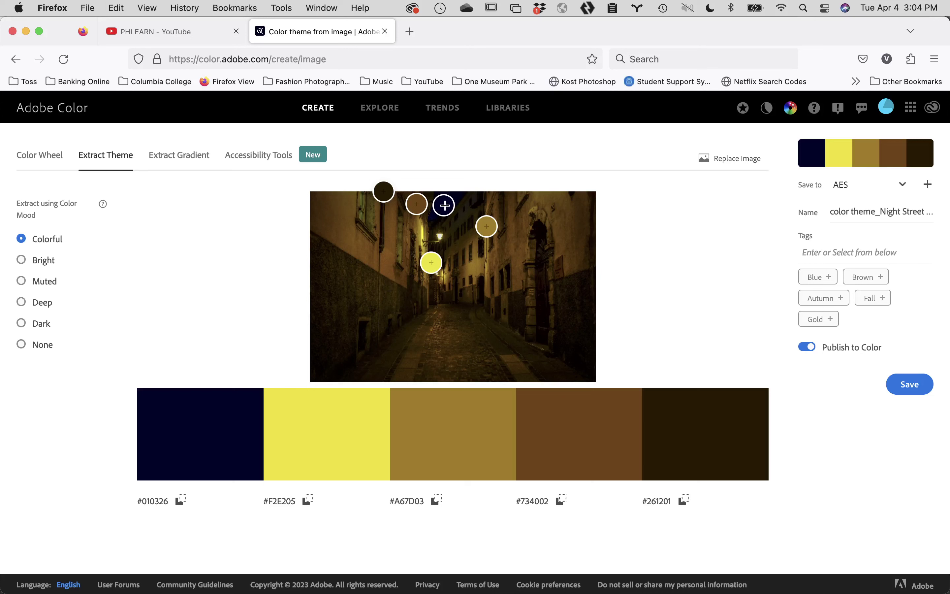
Resample the theme's dark blue colour from the dark lower-left corner of the street photo and move its swatch to the end of the palette
left_click_drag(445, 205, 340, 367)
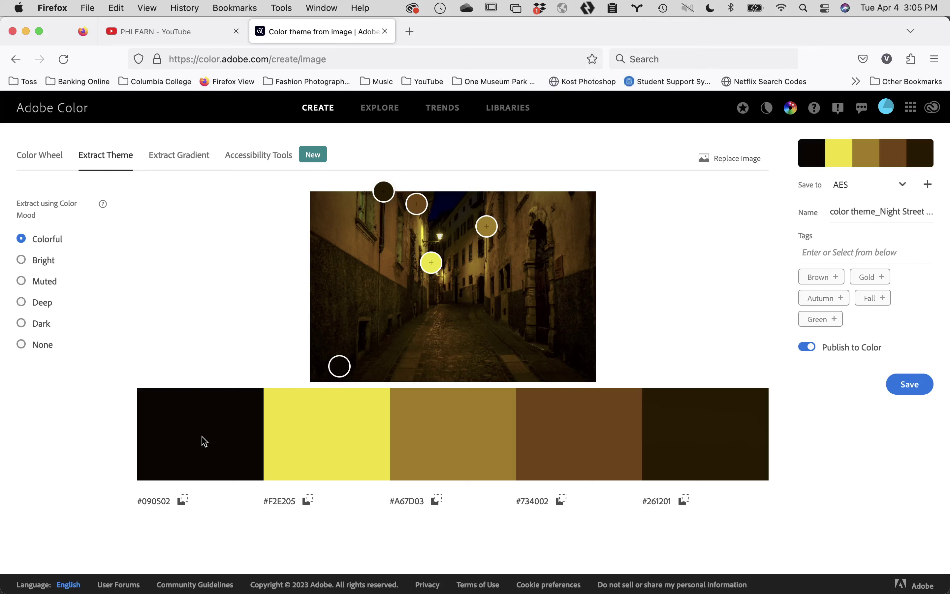
left_click_drag(204, 439, 786, 438)
left_click_drag(199, 424, 680, 428)
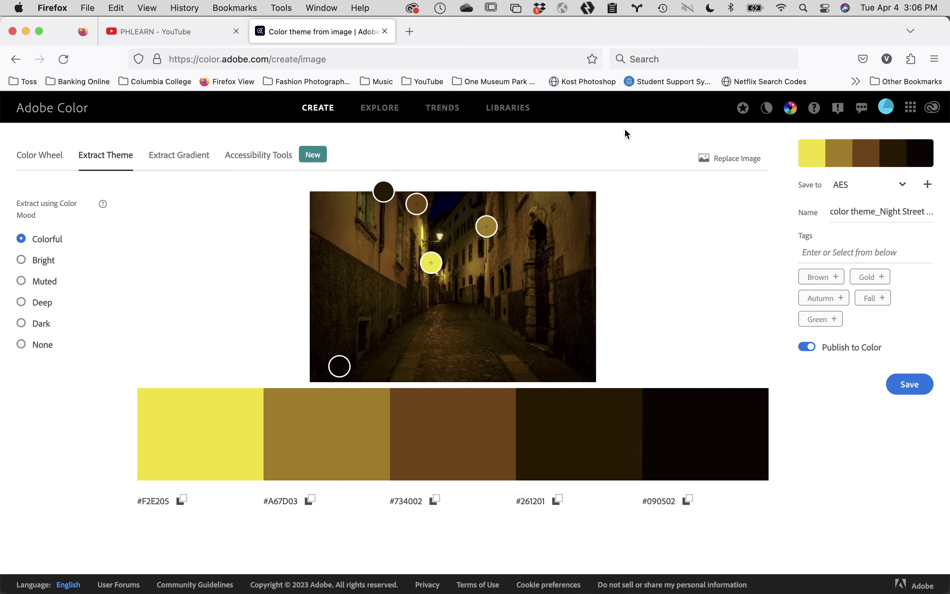
Check the list of saved colour libraries and return to the Extract Theme page
left_click(502, 112)
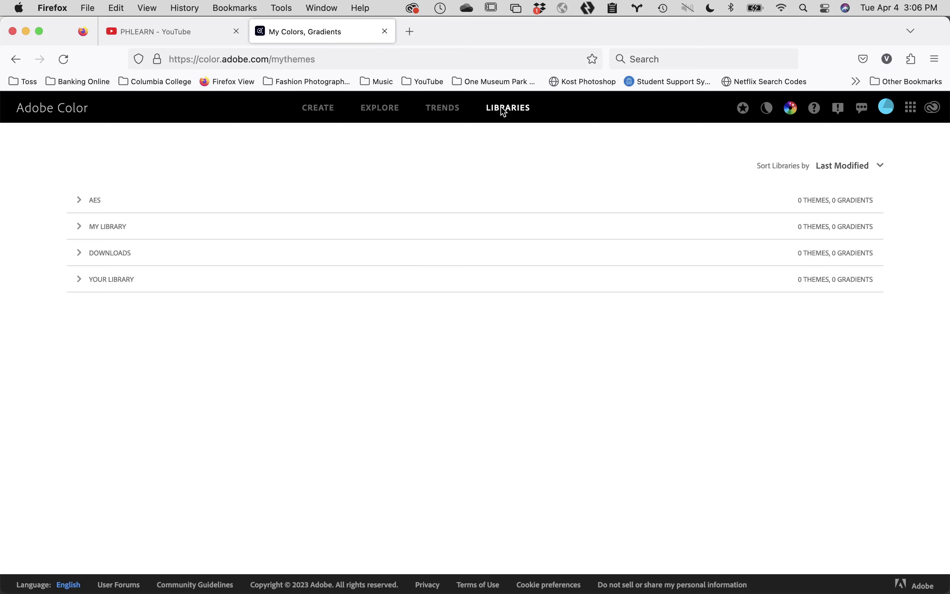
left_click(324, 116)
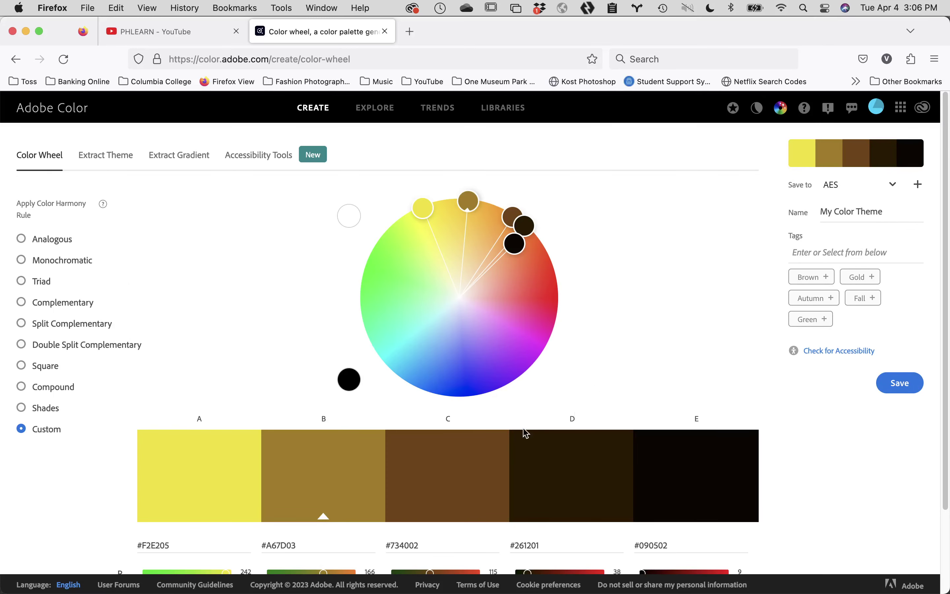
left_click(96, 157)
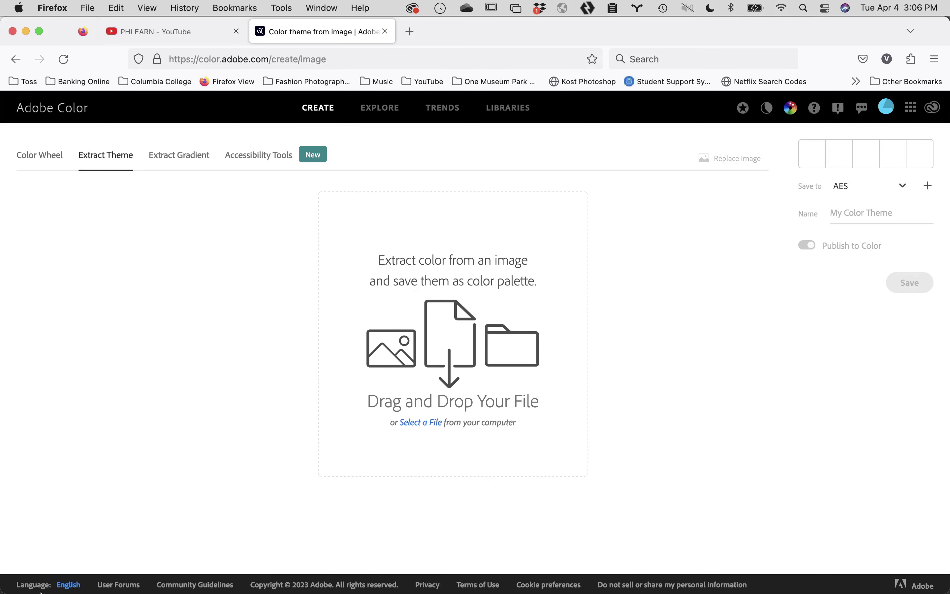
Load Night Street - PiXimperfect.jpg from the PiXimperefect Composite folder into Adobe Color's theme extraction again
left_click(23, 577)
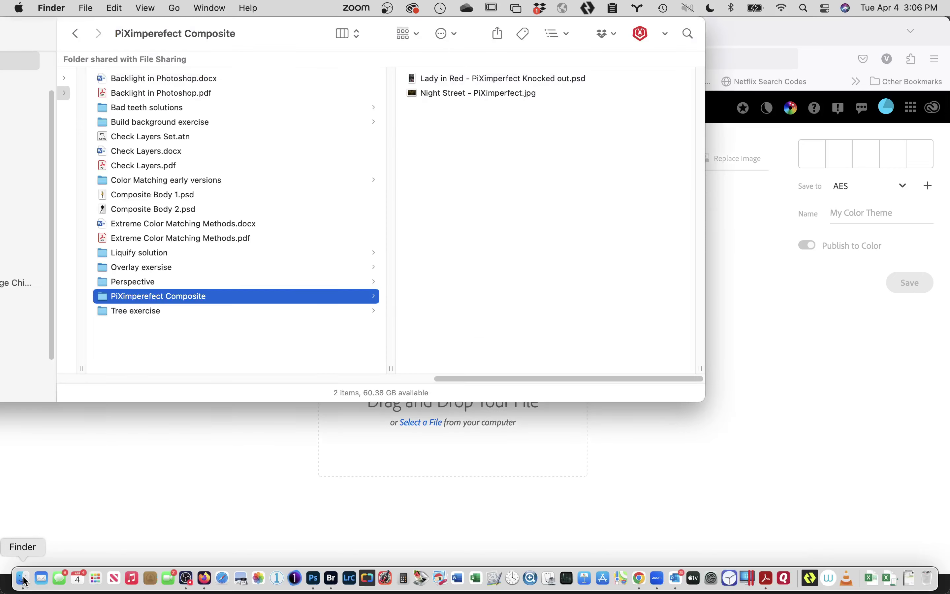
left_click_drag(413, 93, 503, 443)
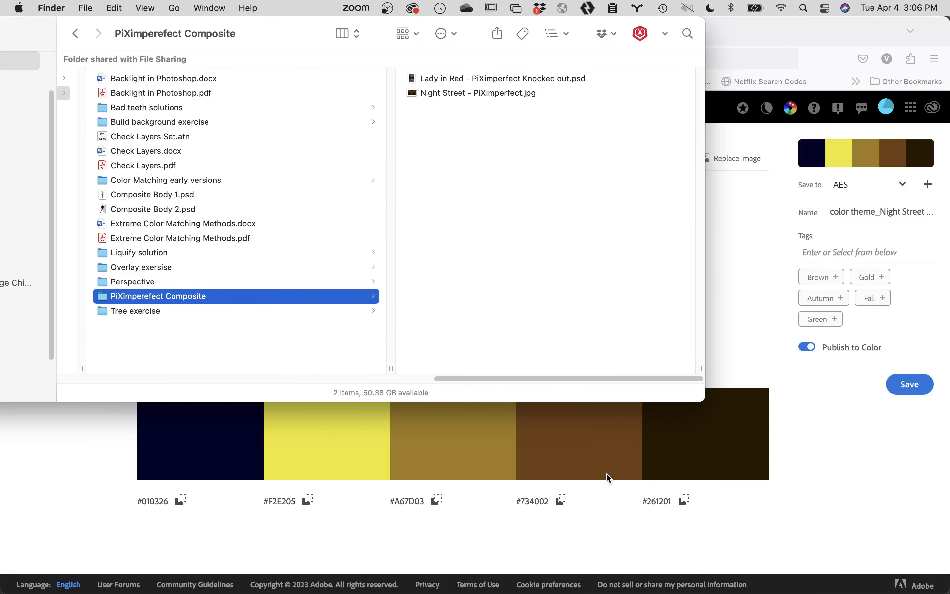
left_click(608, 478)
Replace the dark blue theme colour with near-black #050100 sampled at the photo's lower-left corner, and place its swatch last in the palette
left_click_drag(443, 205, 331, 365)
left_click_drag(198, 438, 747, 427)
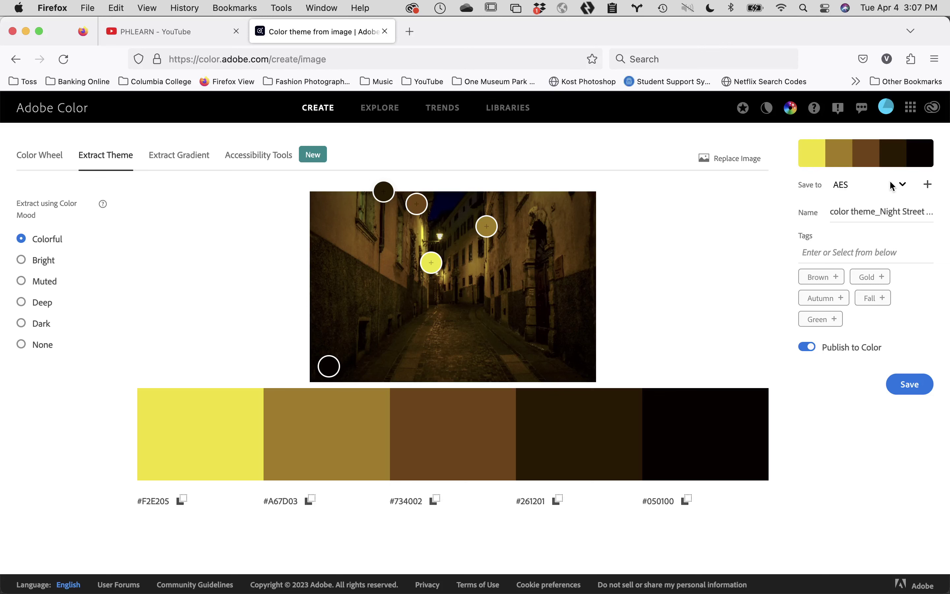
Save the extracted Night Street colour theme to My Library
left_click(904, 185)
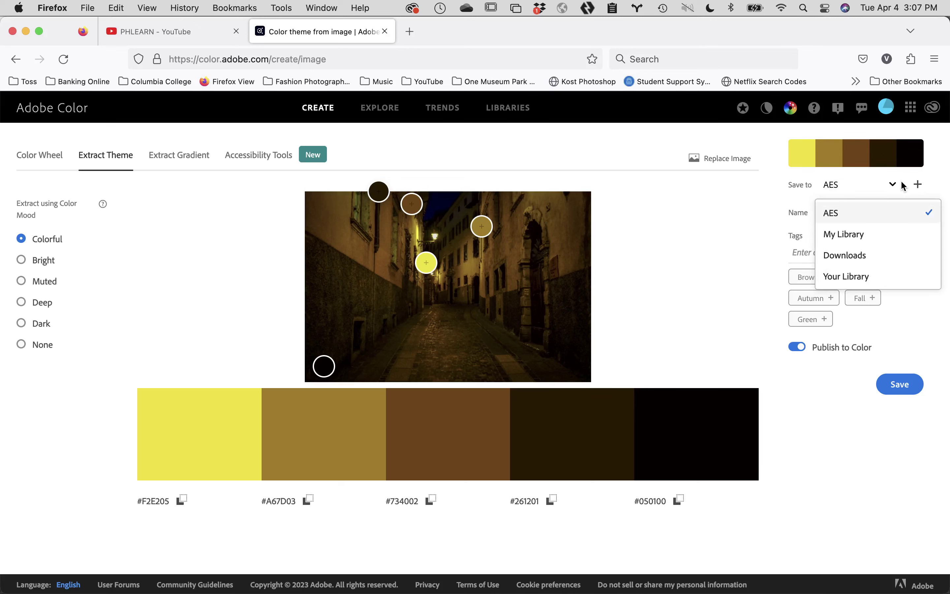
left_click(850, 233)
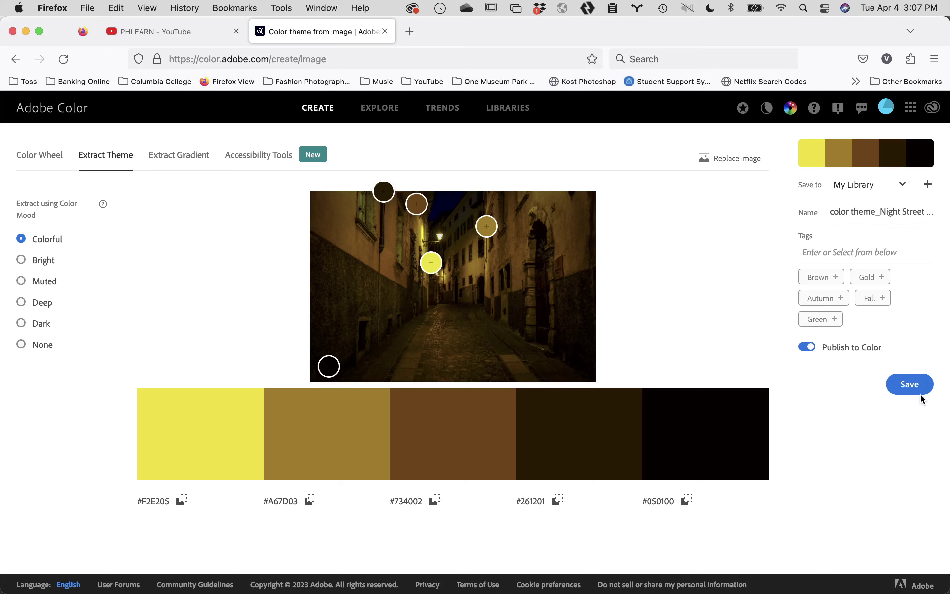
left_click(913, 387)
left_click(913, 388)
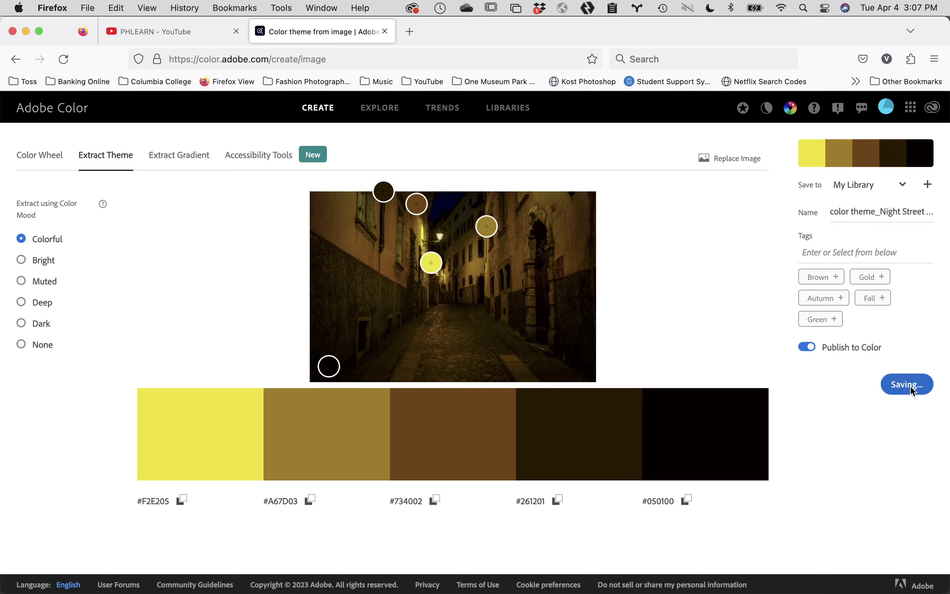
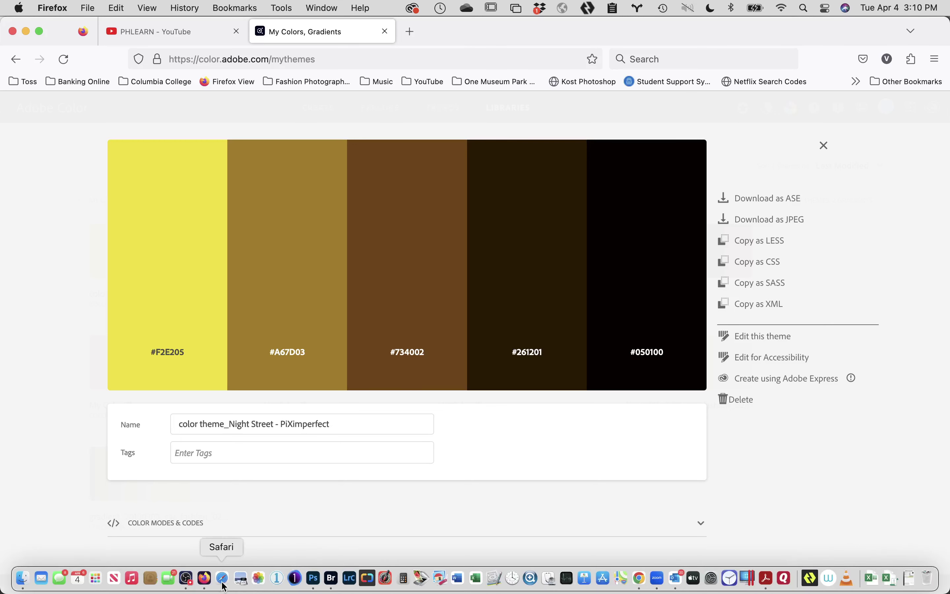
Switch to Photoshop and set the foreground colour to hex F2E205
left_click(313, 578)
left_click(10, 469)
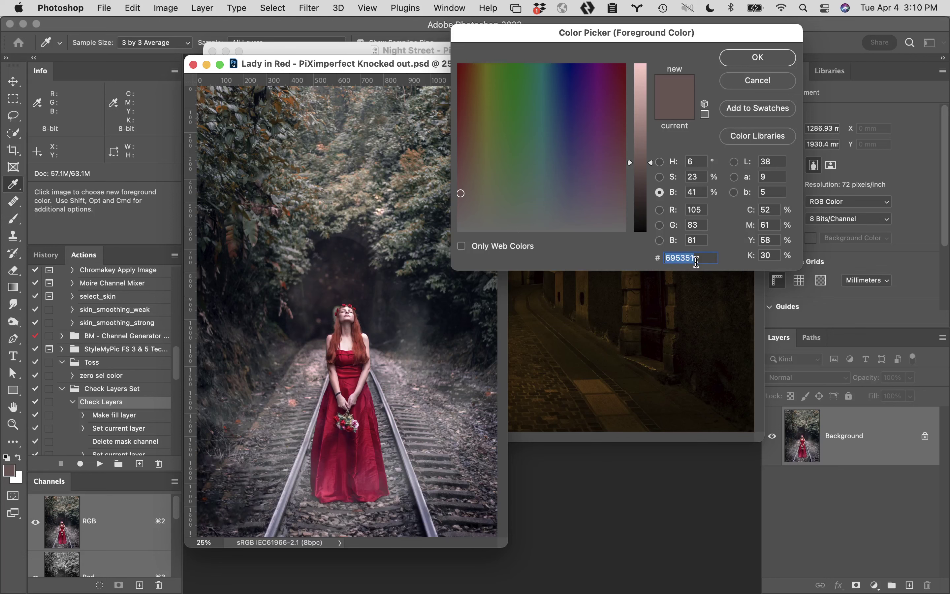
type("F")
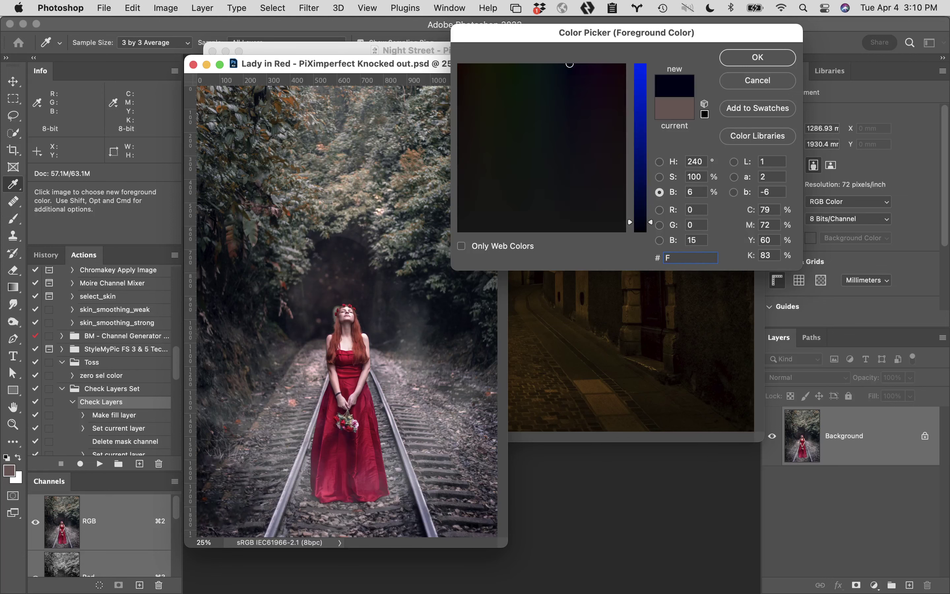
type("2")
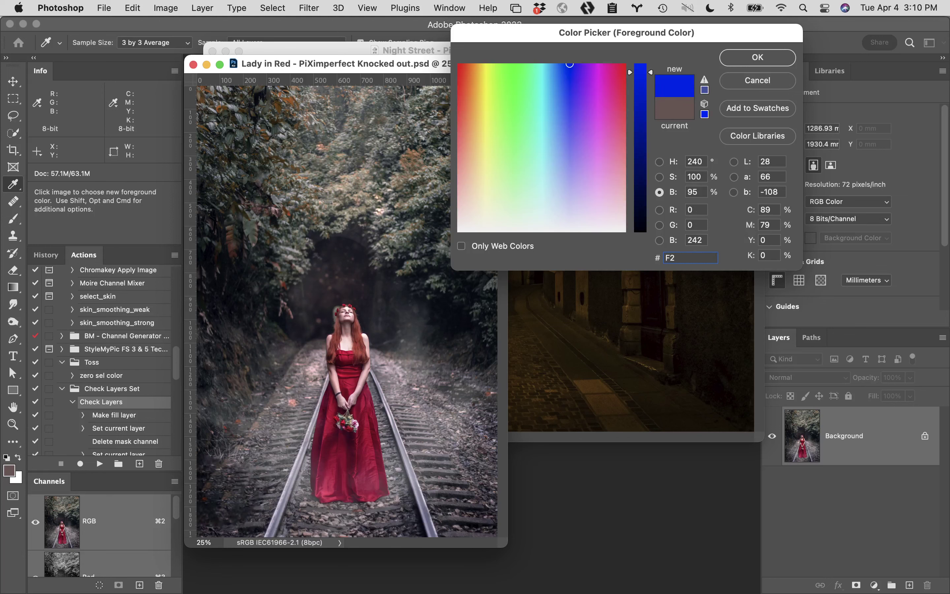
type("E2")
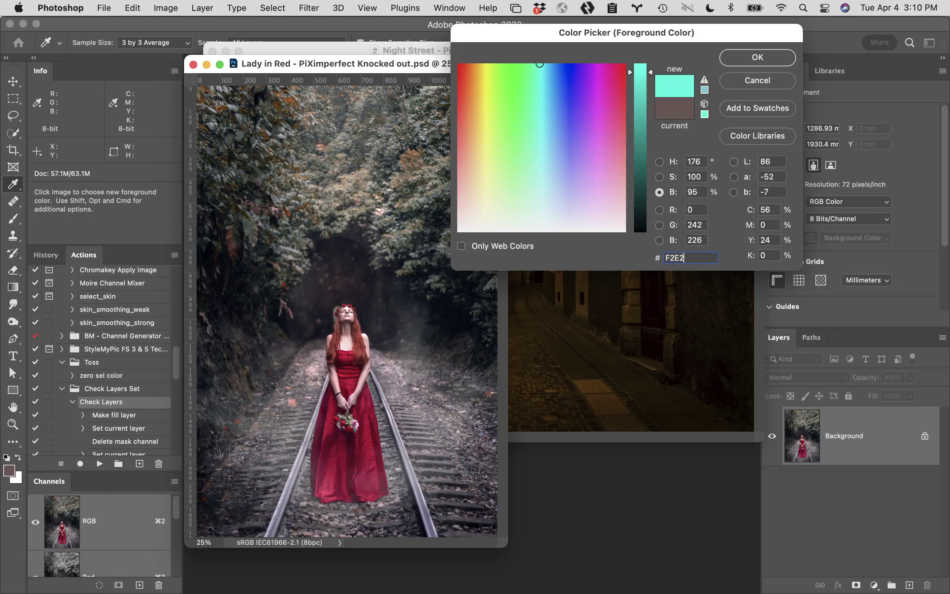
type("05")
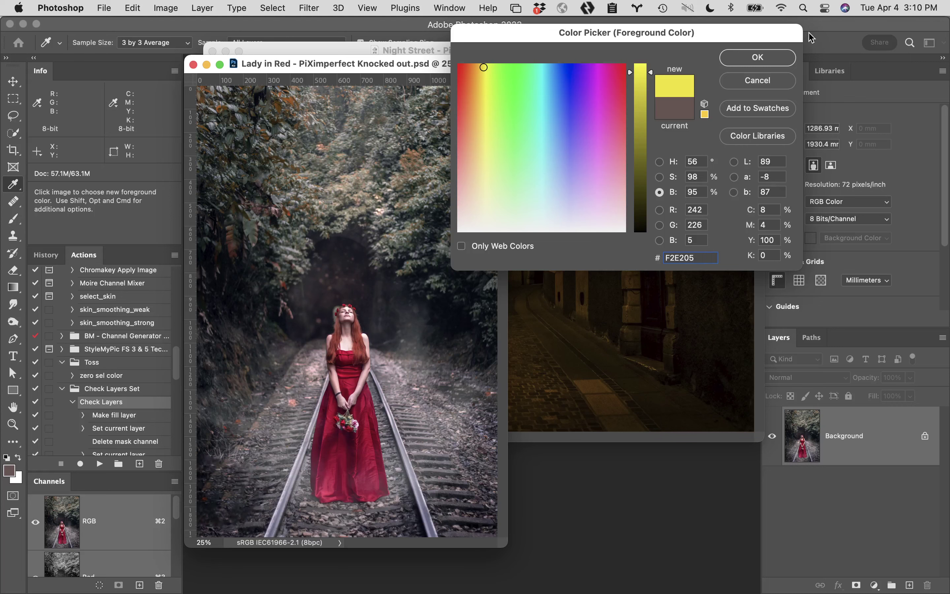
left_click(791, 52)
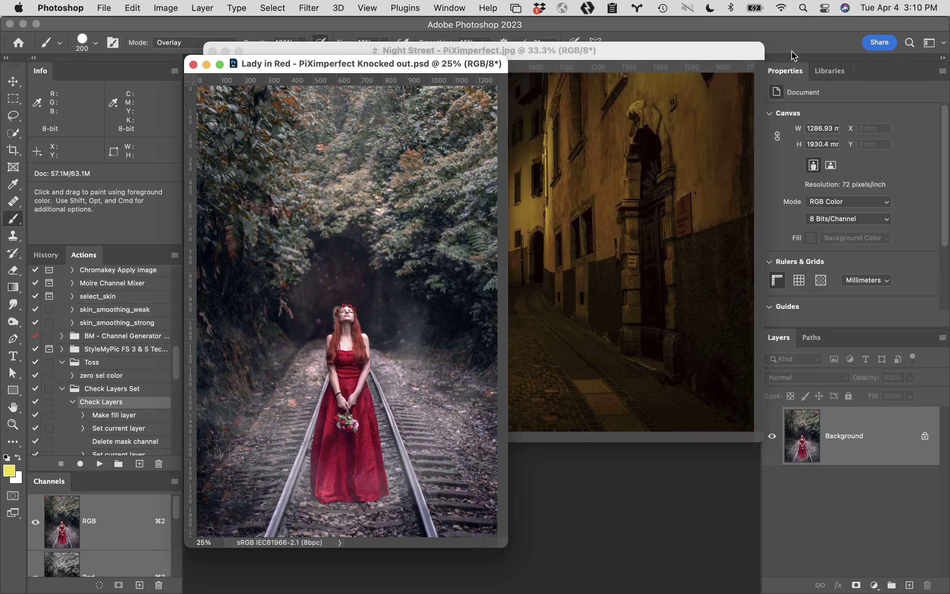
Return to Adobe Color in Firefox and download the Night Street theme as an ASE file into Class 9 files > Teacher Folder > PiXimperefect Composite
mouse_move(491, 587)
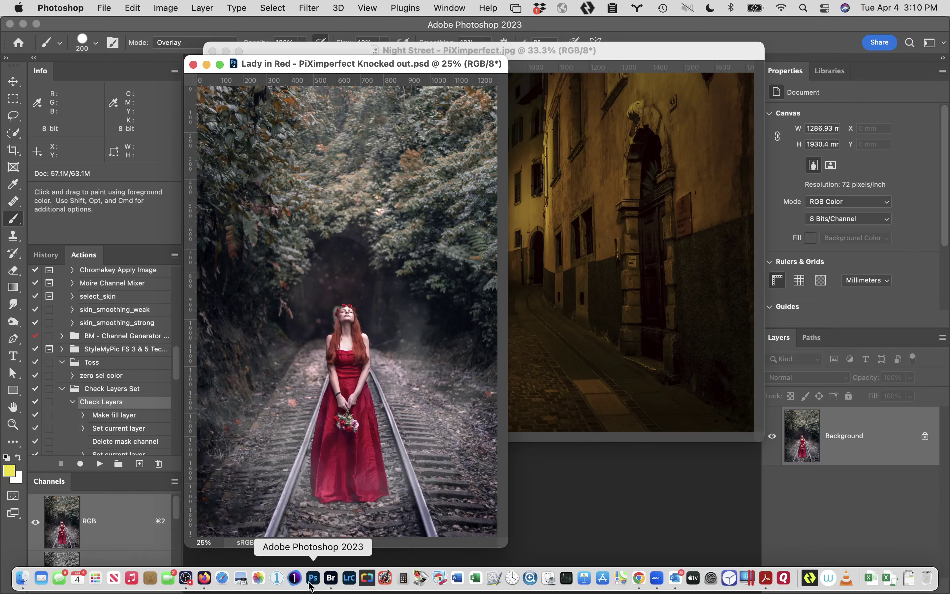
left_click(204, 578)
mouse_move(483, 322)
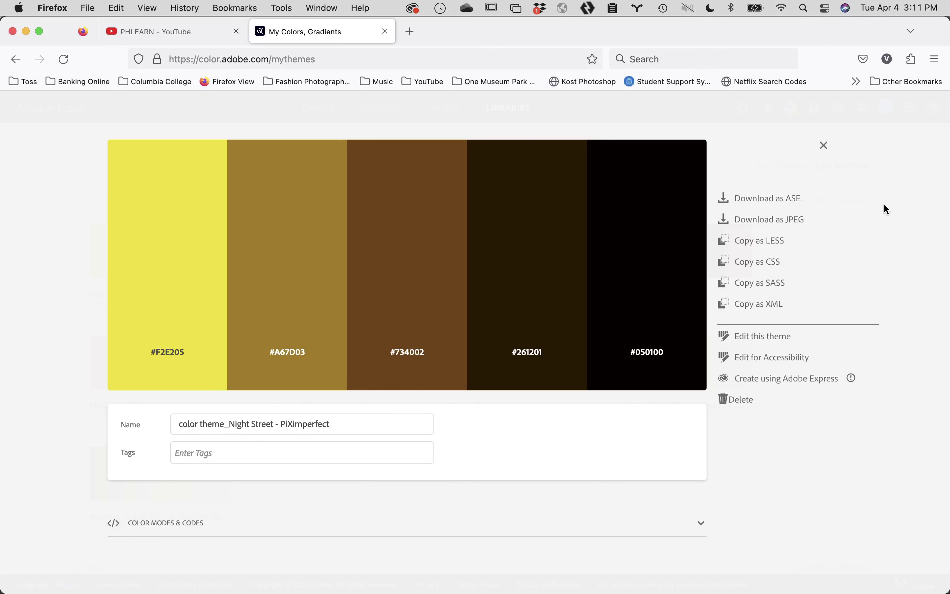
left_click(769, 200)
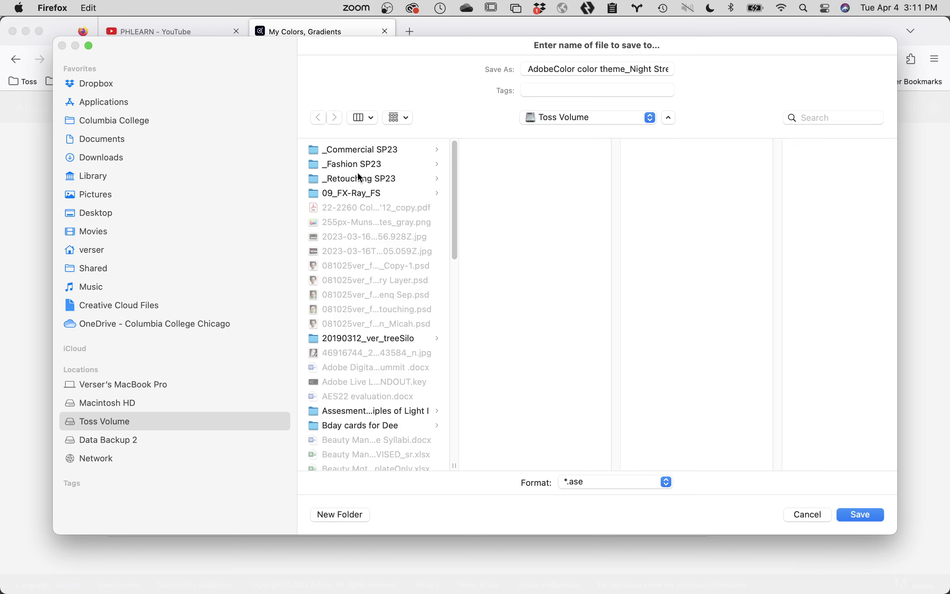
left_click(151, 121)
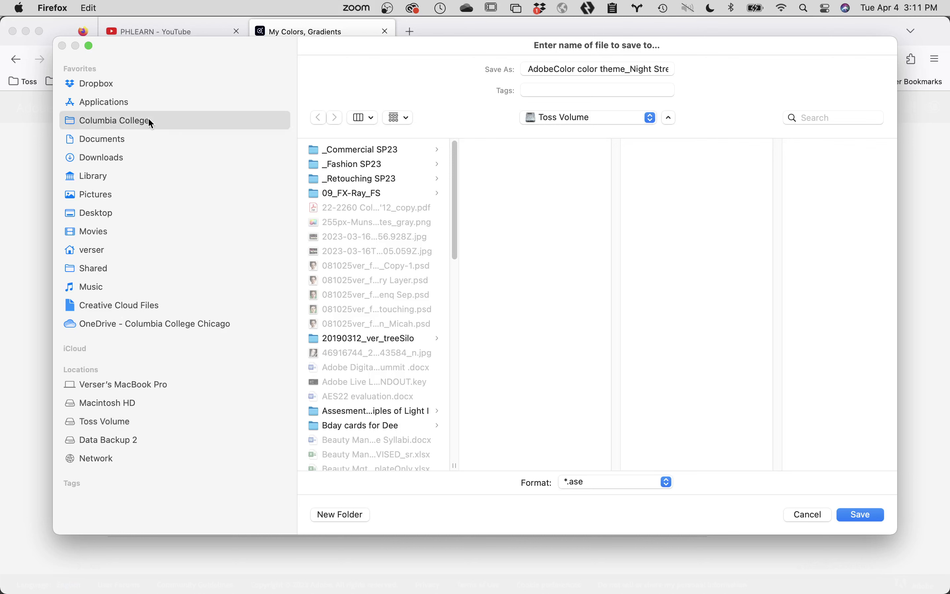
left_click(396, 211)
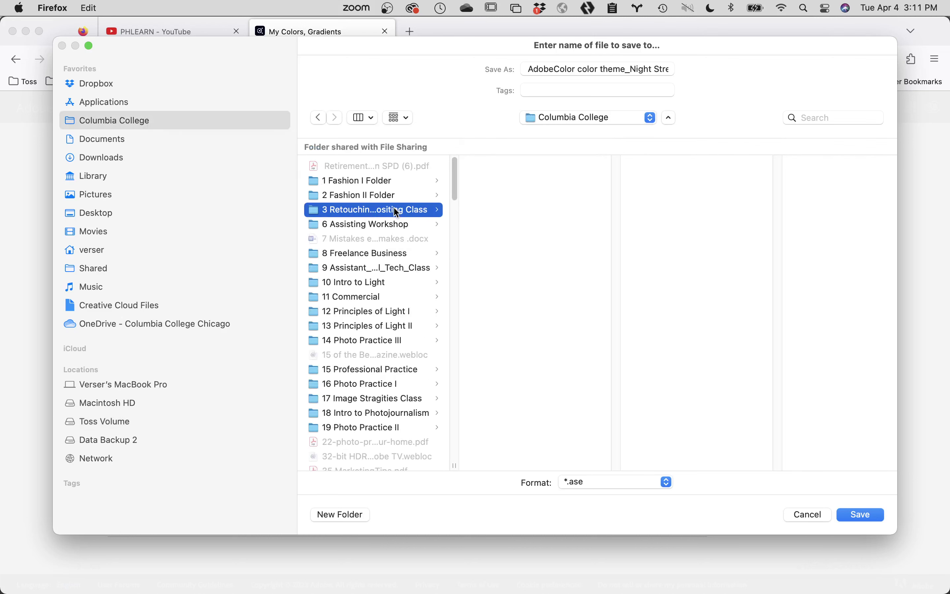
left_click(530, 384)
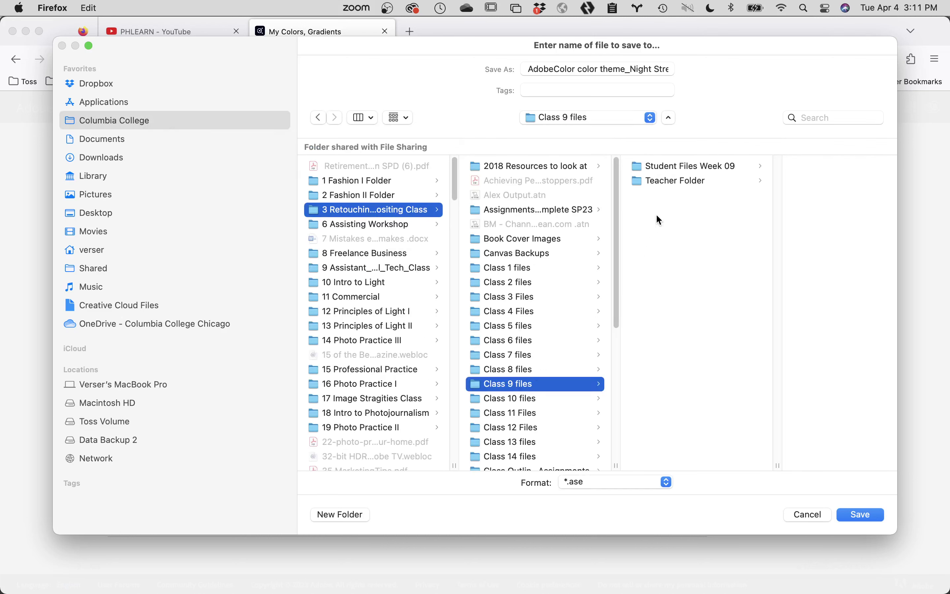
left_click(686, 181)
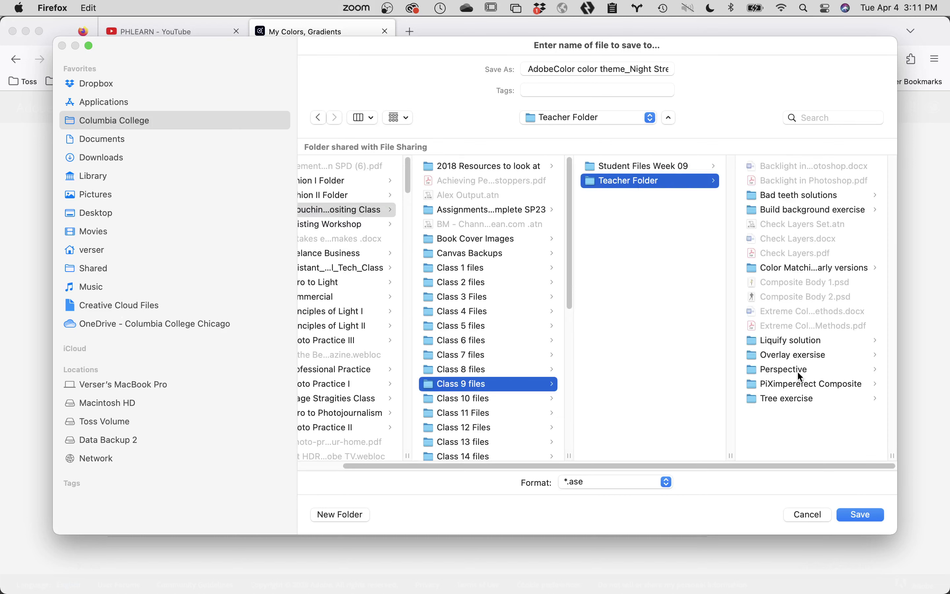
left_click(801, 383)
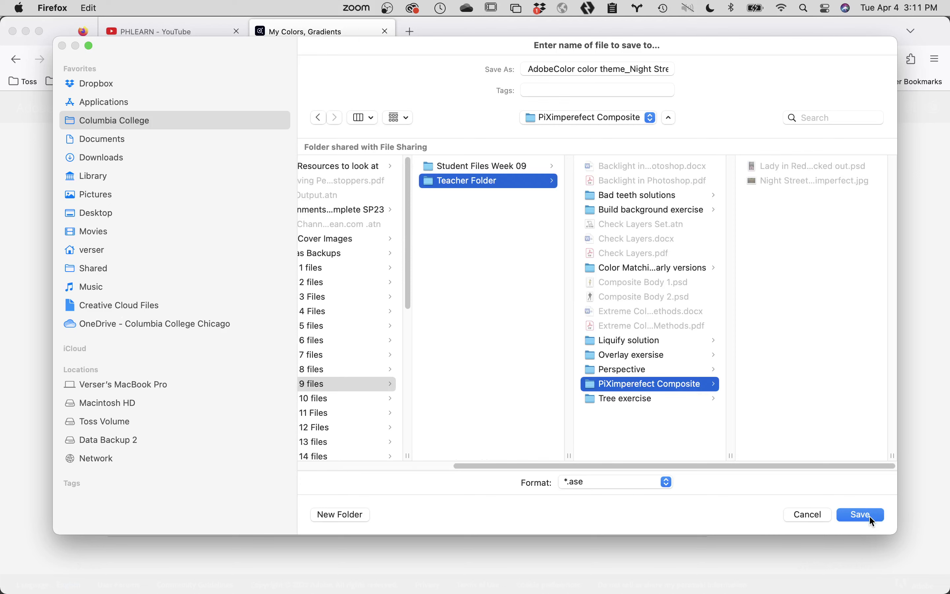
left_click(862, 515)
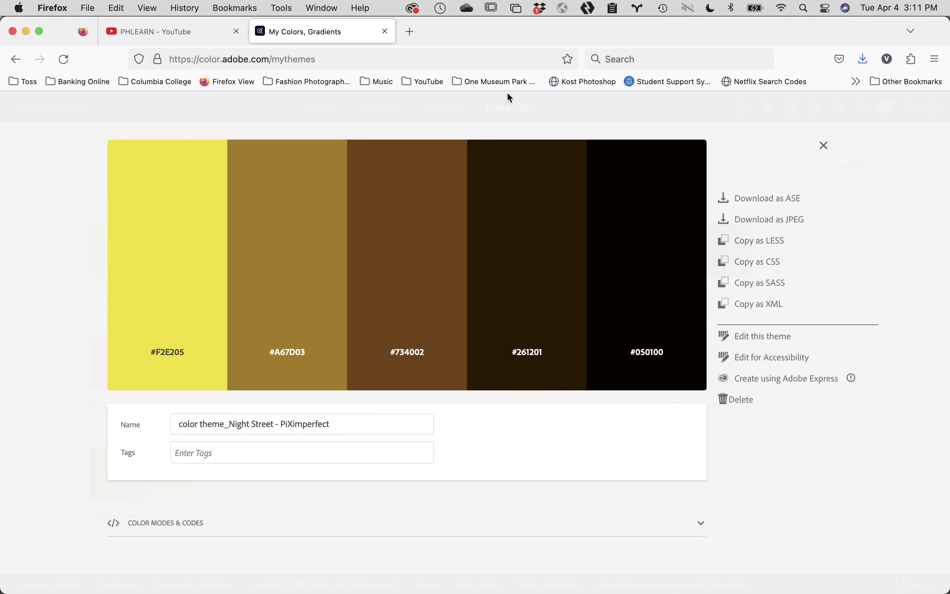
left_click(756, 200)
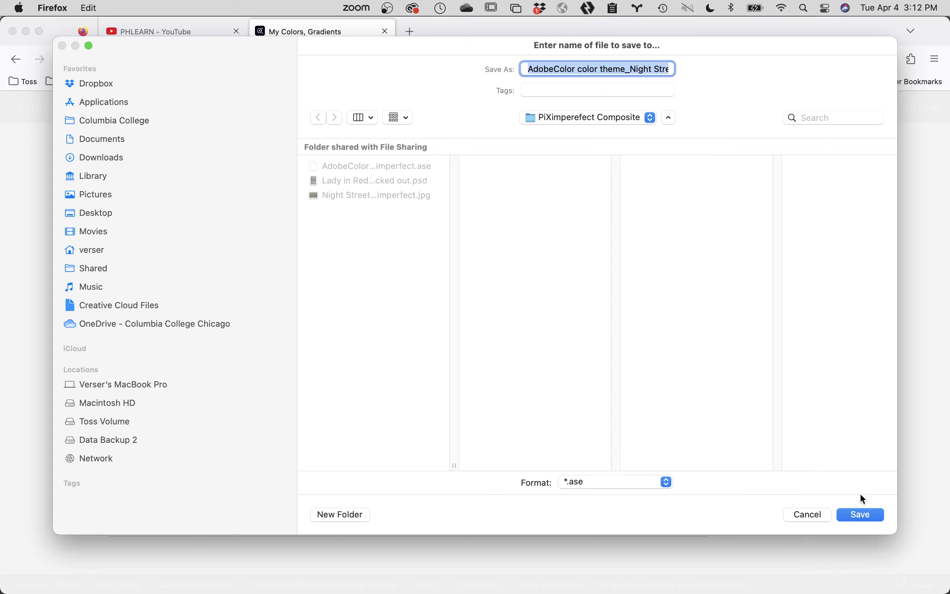
left_click(866, 515)
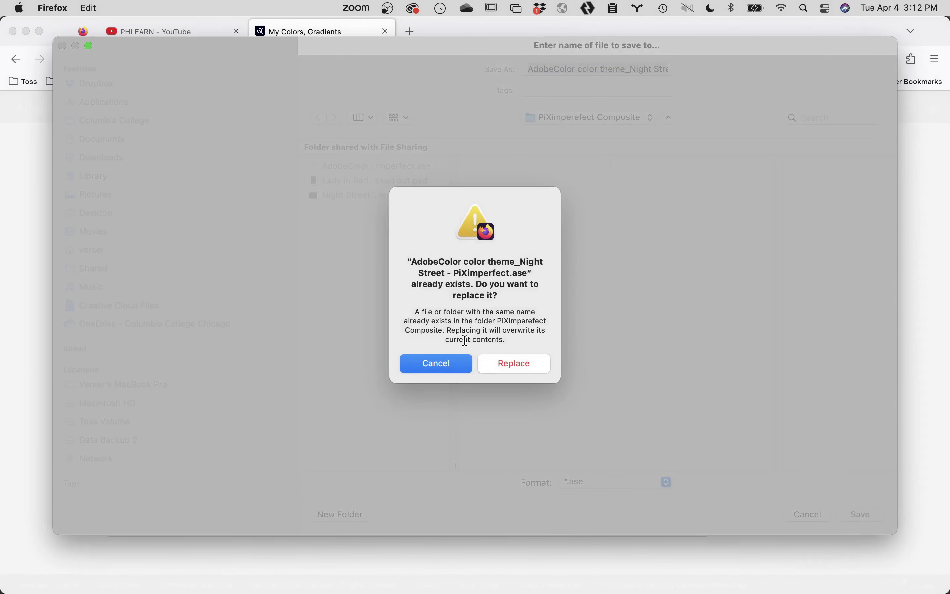
left_click(444, 367)
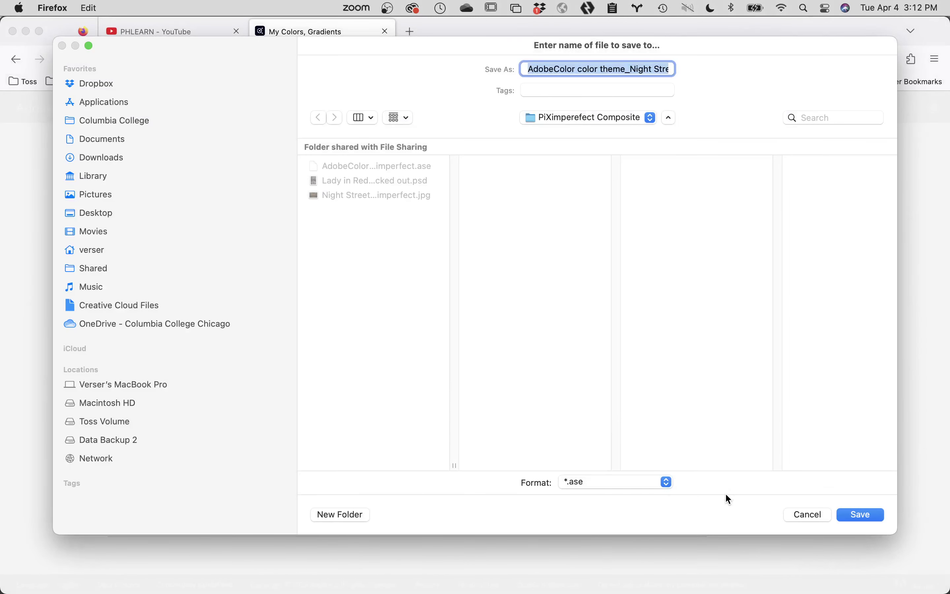
left_click(811, 515)
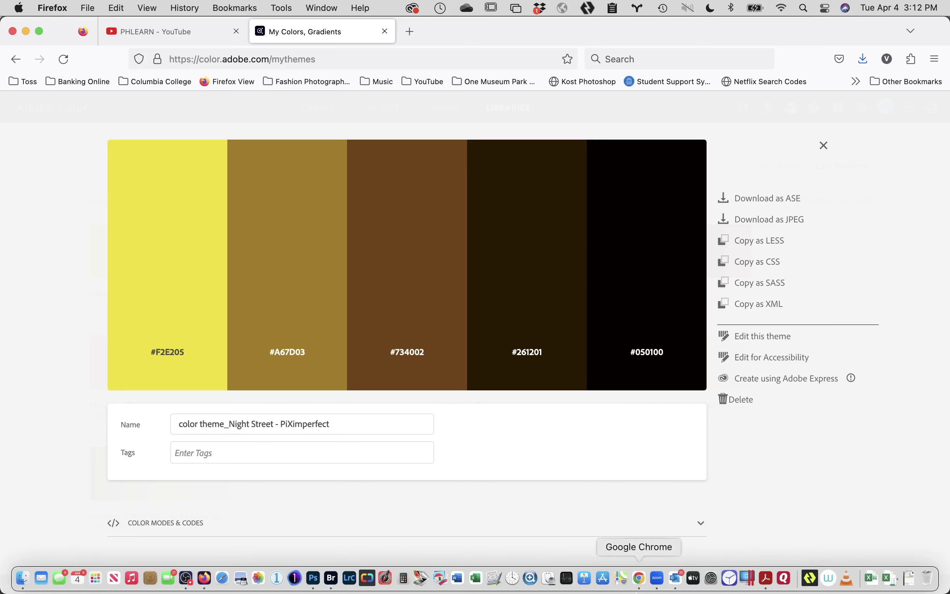
mouse_move(739, 591)
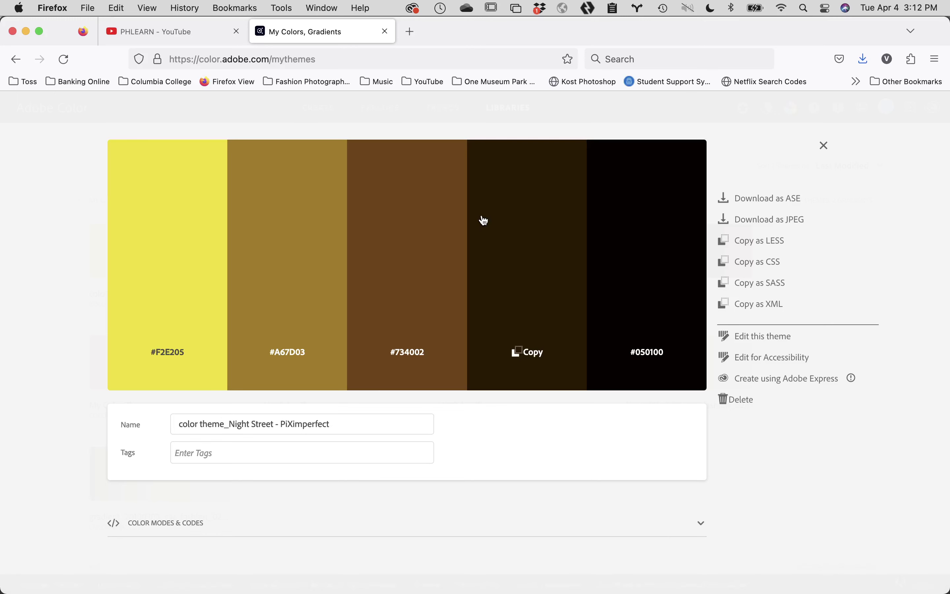
Switch to Photoshop, open the Swatches panel over the Night Street photo and enlarge it to show all swatch groups
mouse_move(250, 592)
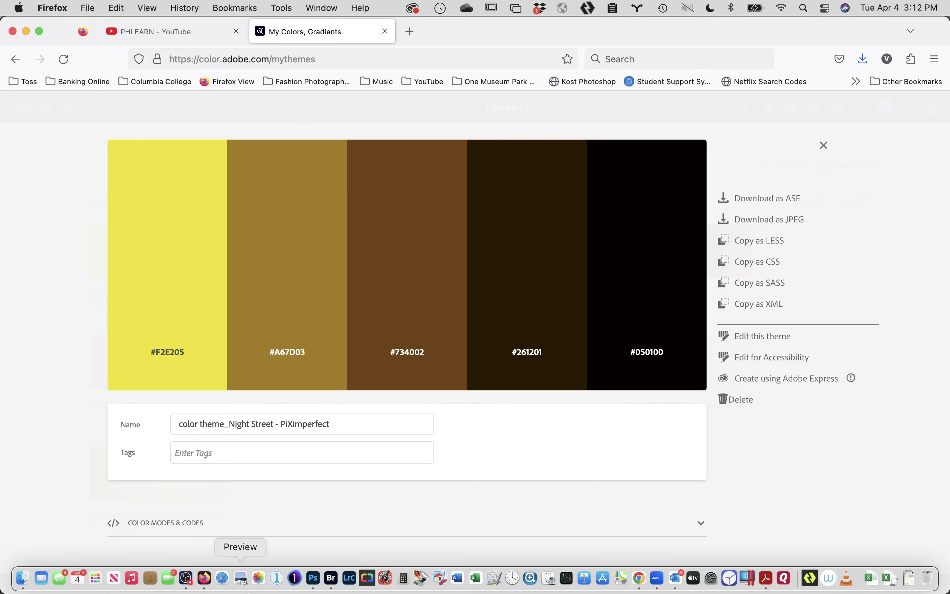
left_click(312, 577)
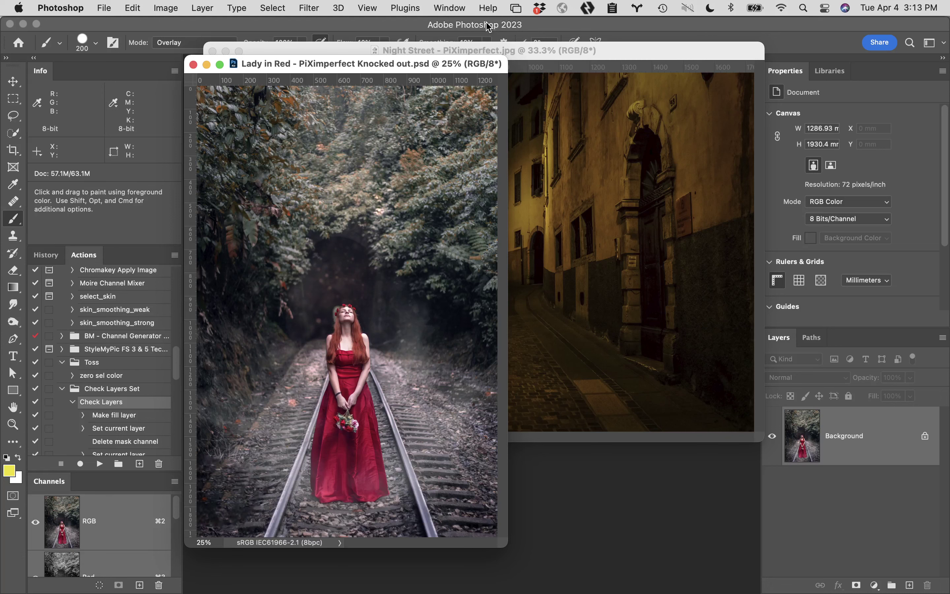
left_click(447, 7)
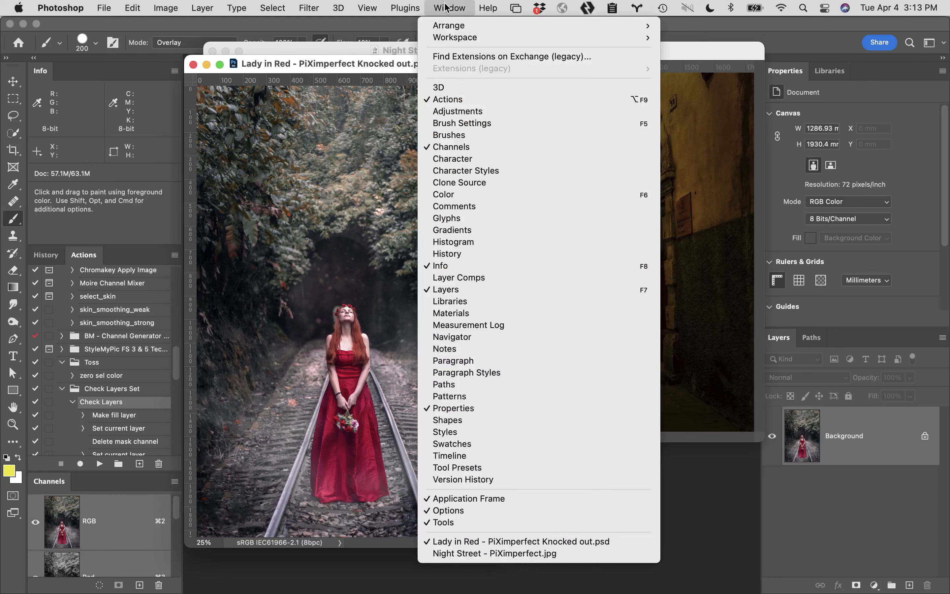
left_click(518, 444)
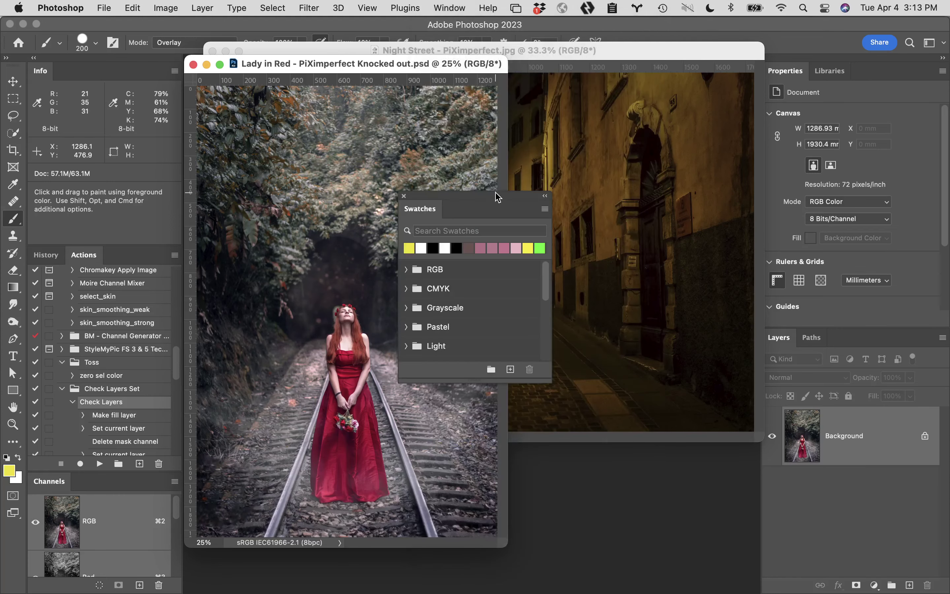
left_click_drag(498, 197, 583, 72)
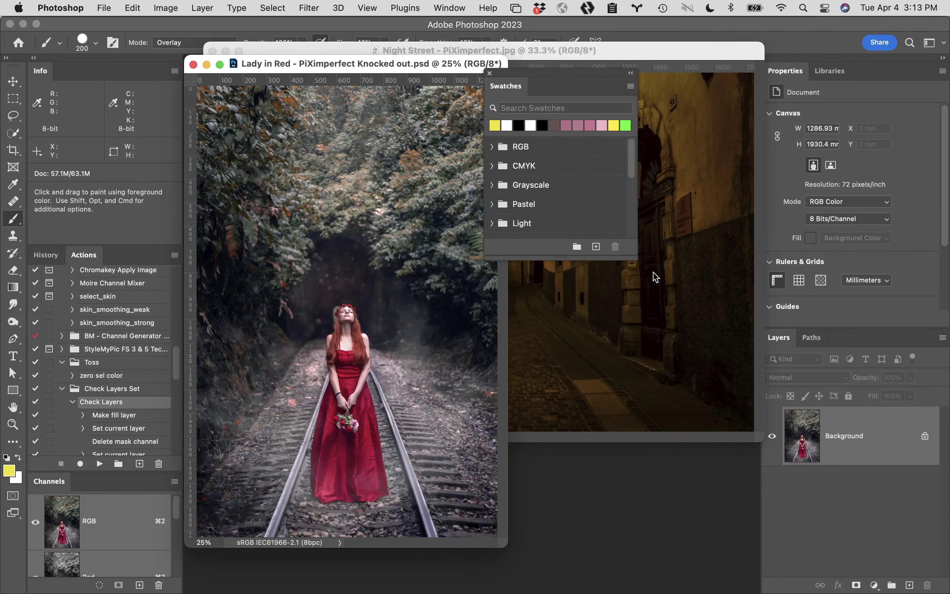
left_click_drag(636, 259, 816, 437)
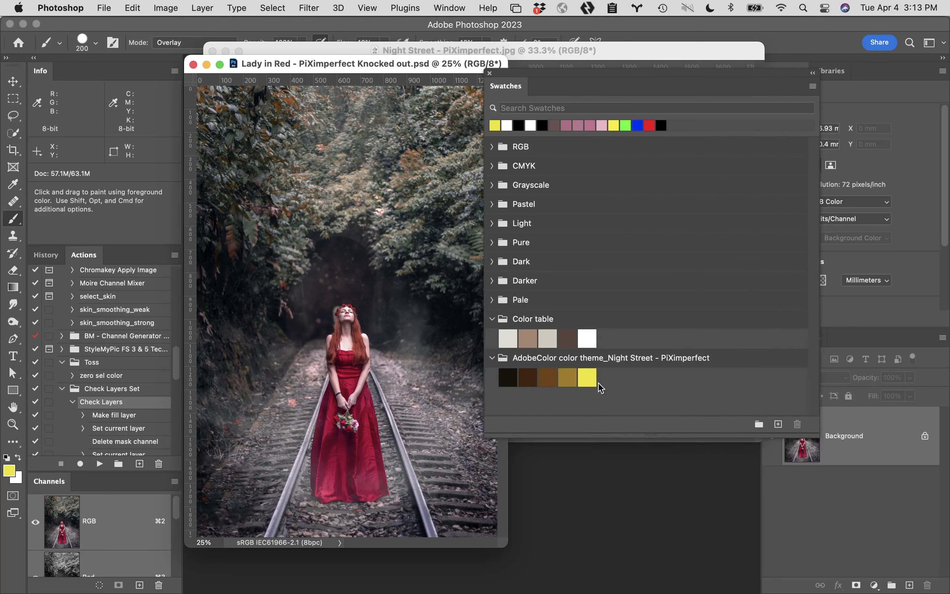
Delete the existing "AdobeColor color theme_Night Street - PiXimperfect" swatch group
left_click(626, 352)
left_click(798, 424)
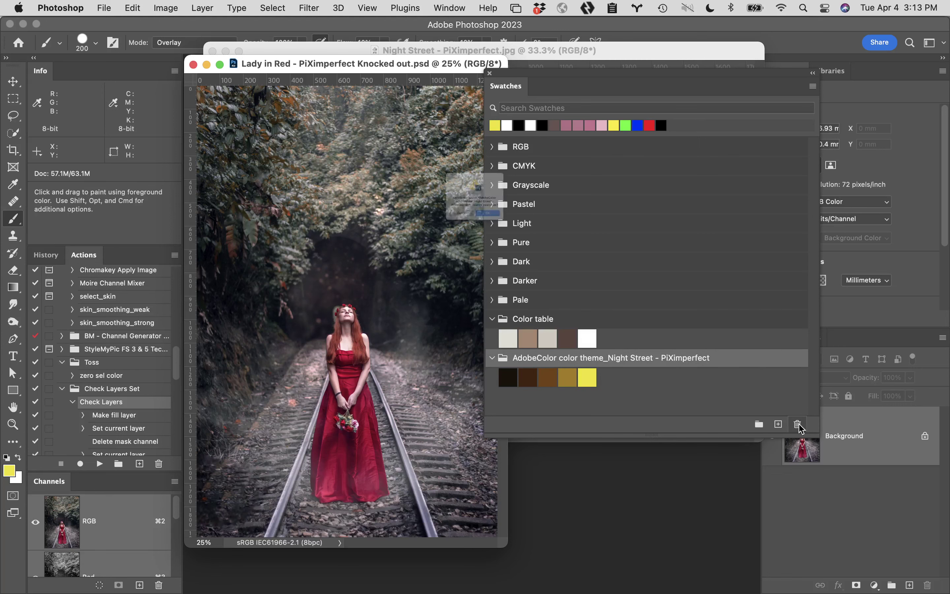
left_click(530, 248)
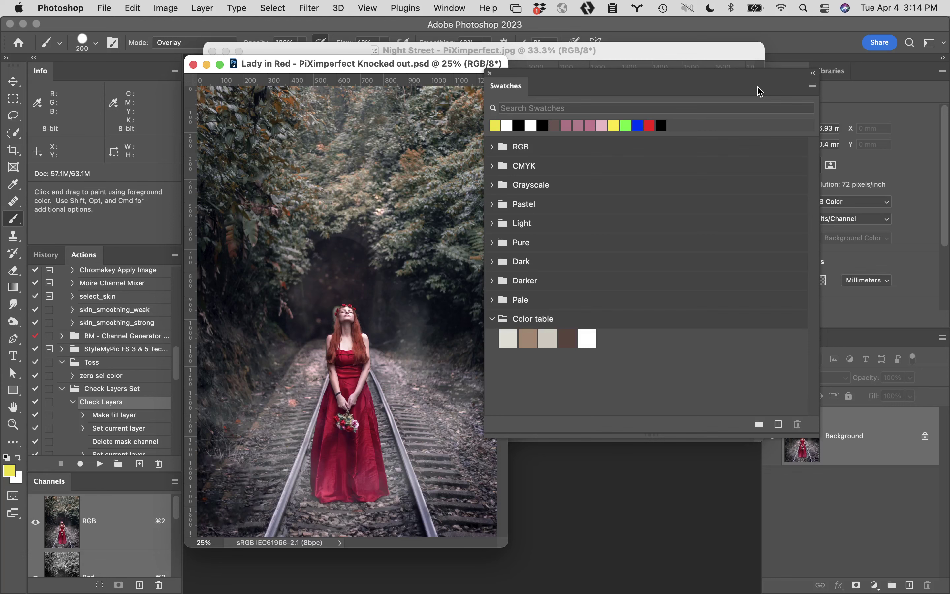
Import the AdobeColor Night Street ASE swatches from Class 9 files > Teacher Folder > PiXimperefect Composite, expand the imported group and close Swatches
left_click(813, 87)
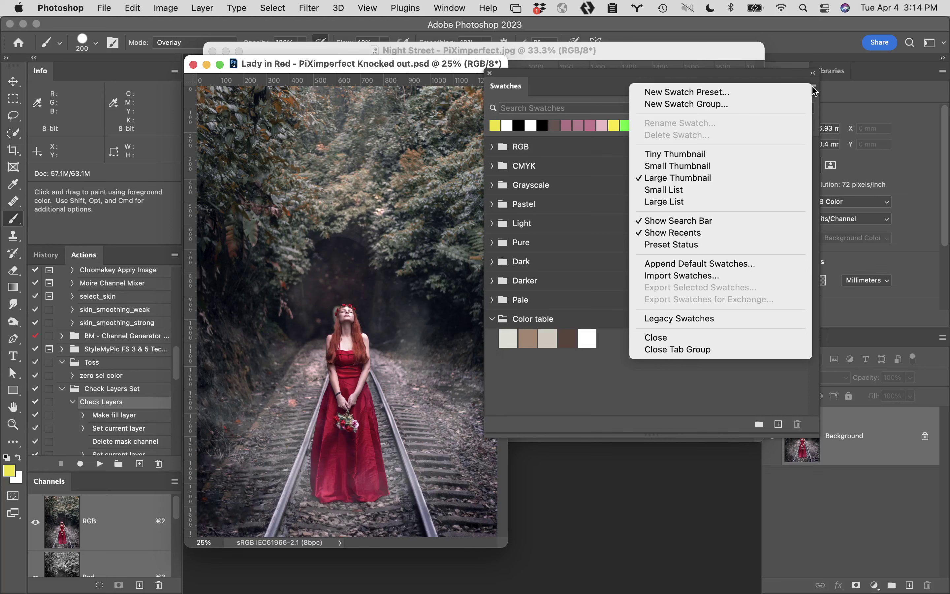
left_click(706, 275)
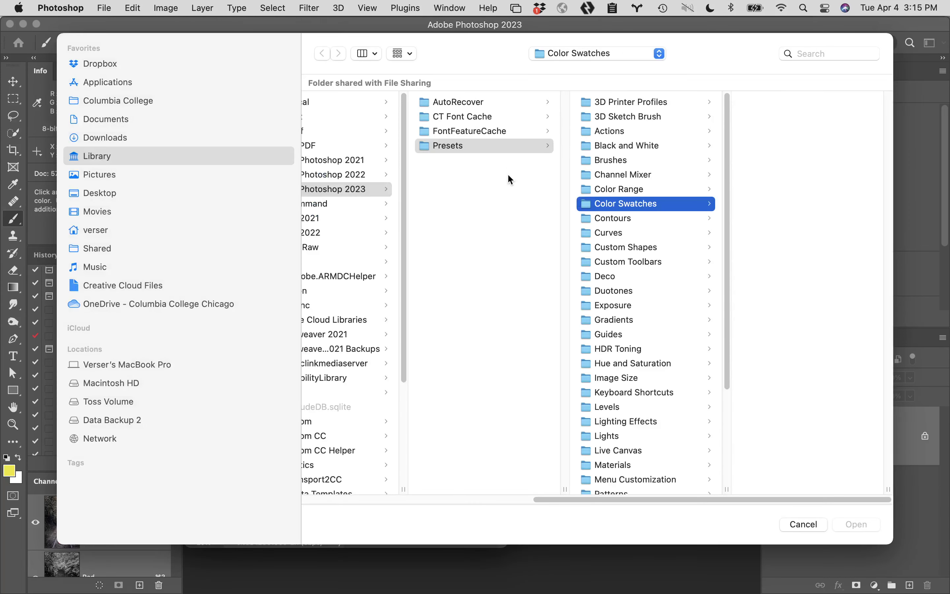
scroll(485, 238, "left", 10)
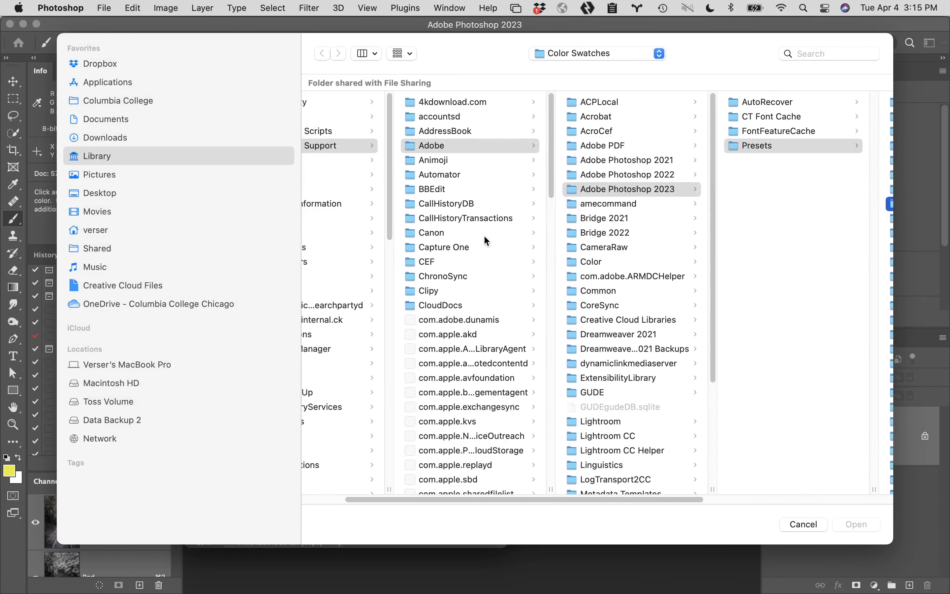
scroll(485, 237, "left", 10)
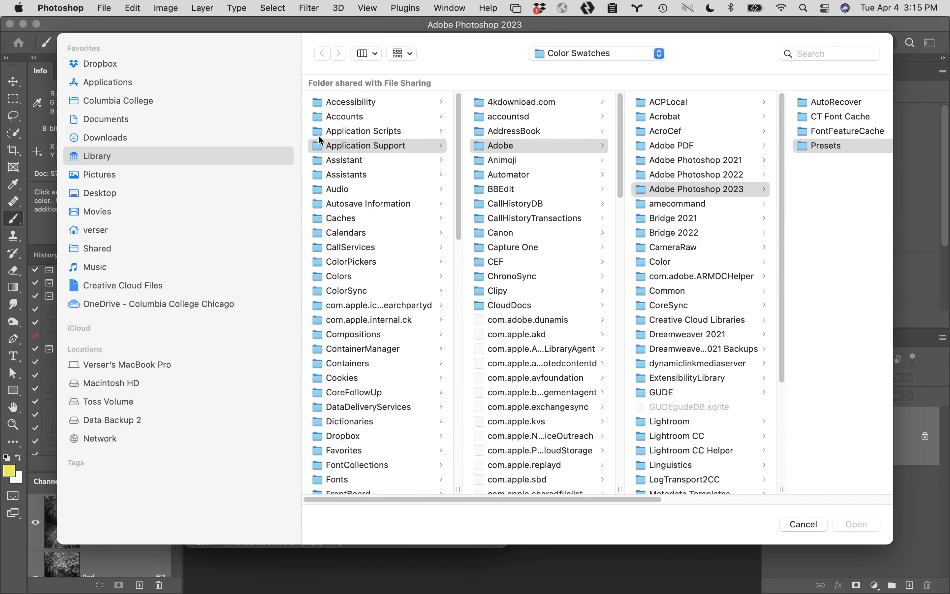
left_click(138, 101)
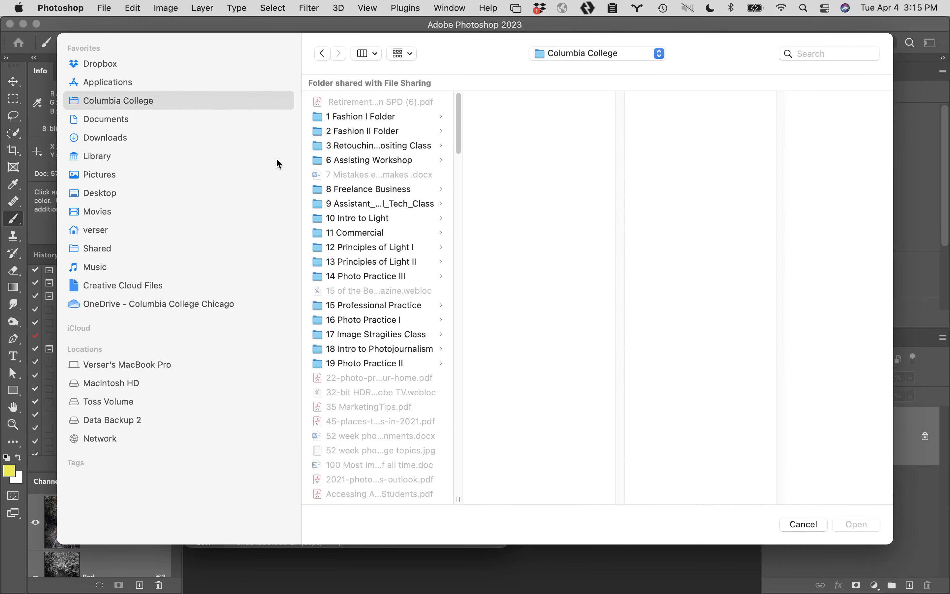
left_click(359, 146)
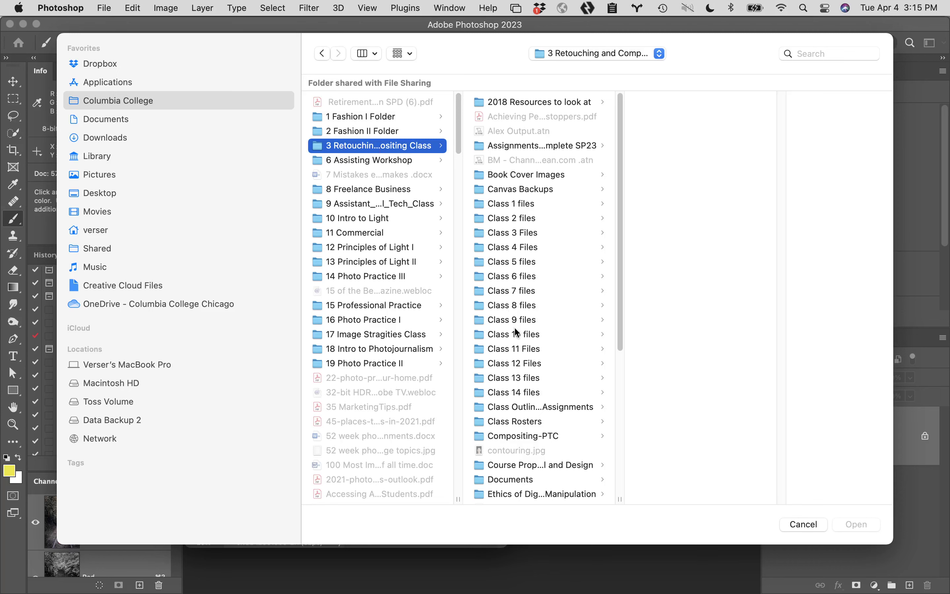
left_click(519, 319)
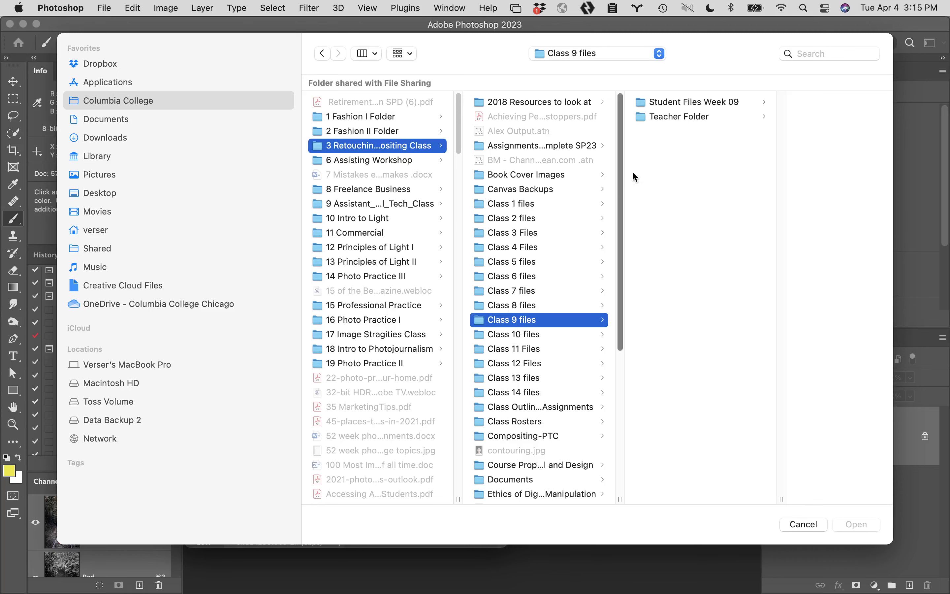
left_click(697, 113)
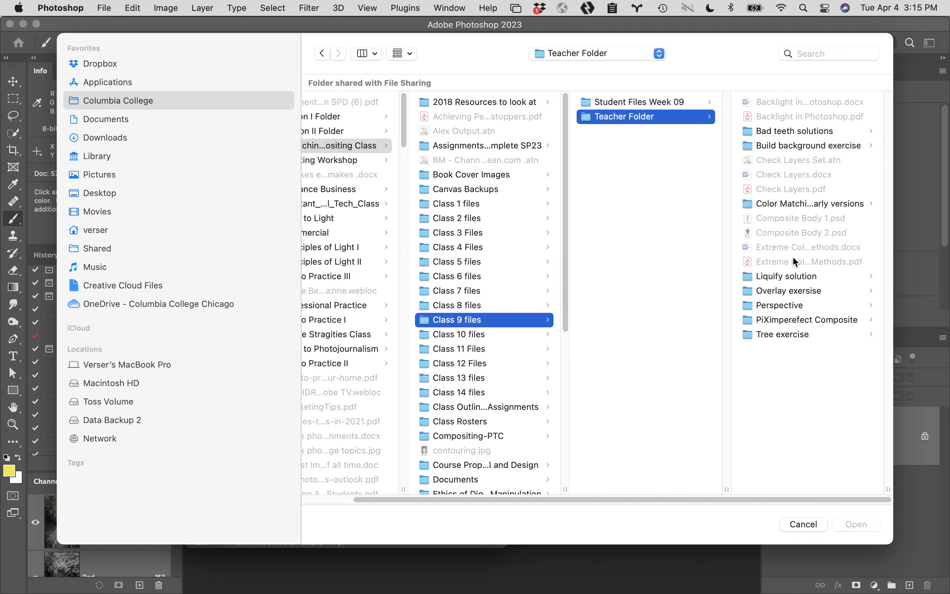
left_click(795, 319)
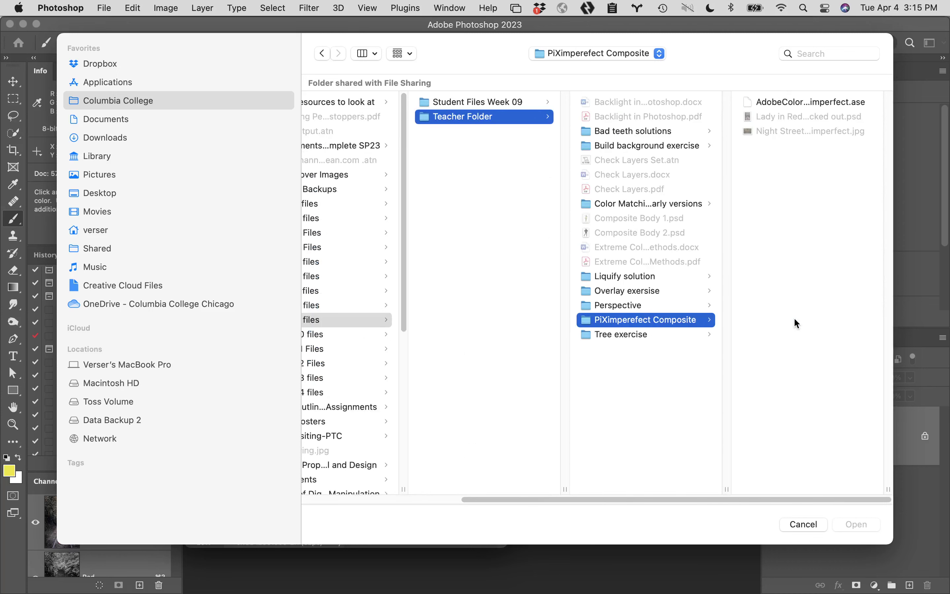
left_click(791, 102)
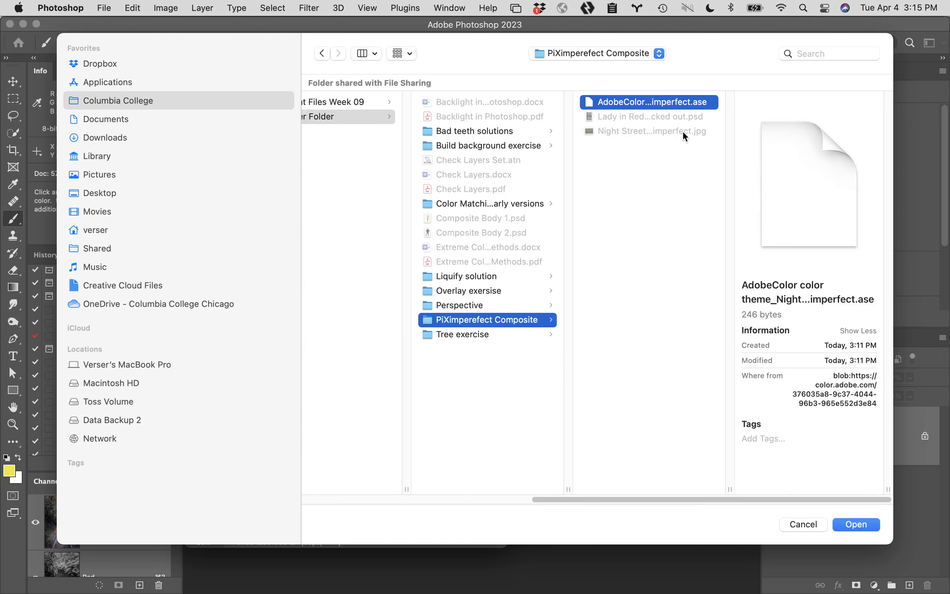
left_click(861, 523)
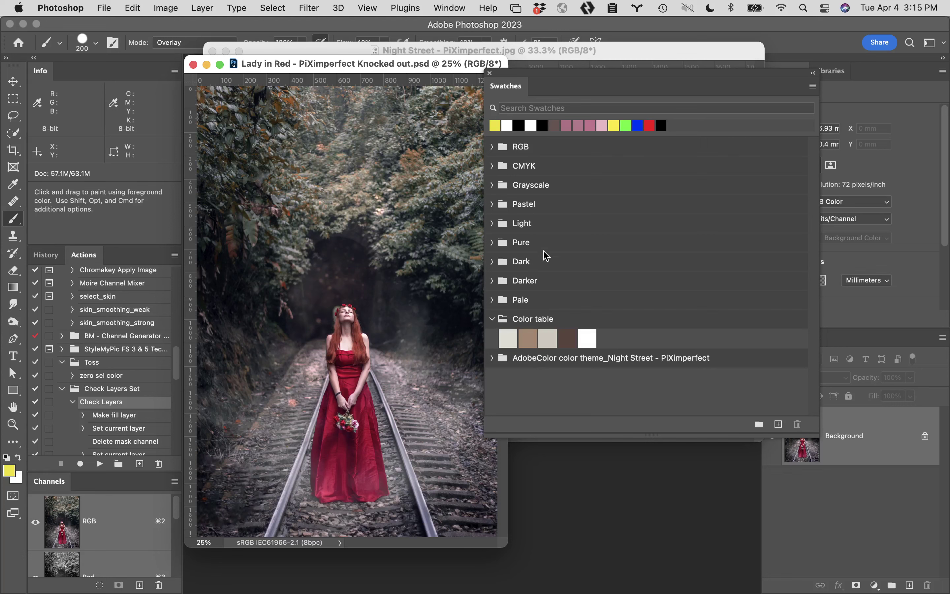
left_click(491, 357)
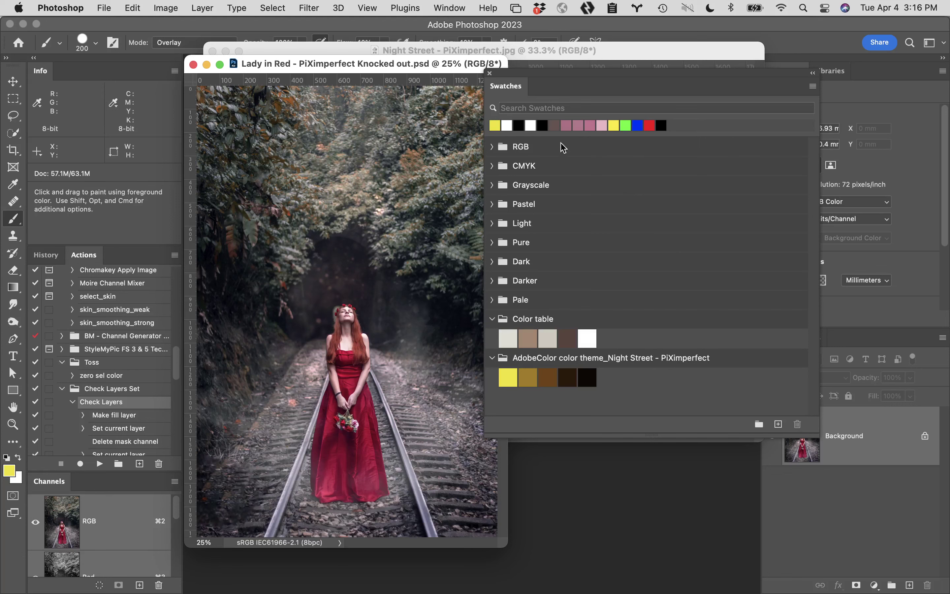
left_click(490, 73)
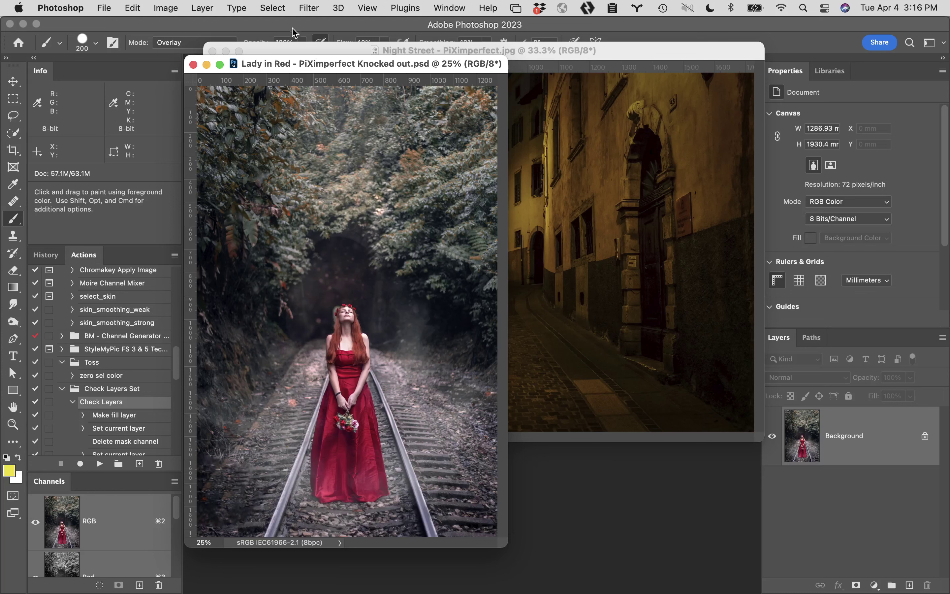
Load the Knockout channel of the Lady in Red document as a selection and add it as a layer mask
left_click_drag(324, 68, 400, 85)
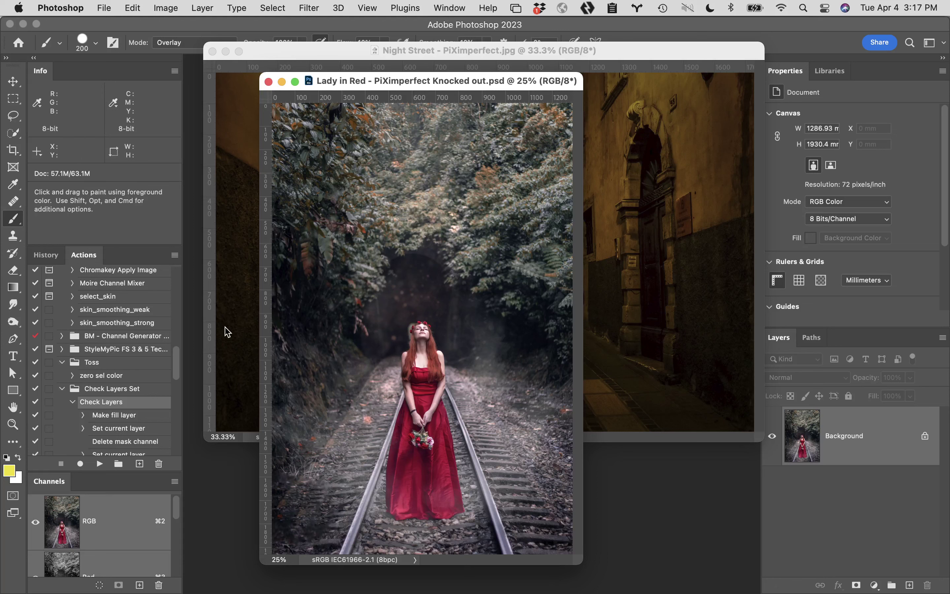
scroll(156, 536, "down", 3)
scroll(155, 537, "down", 2)
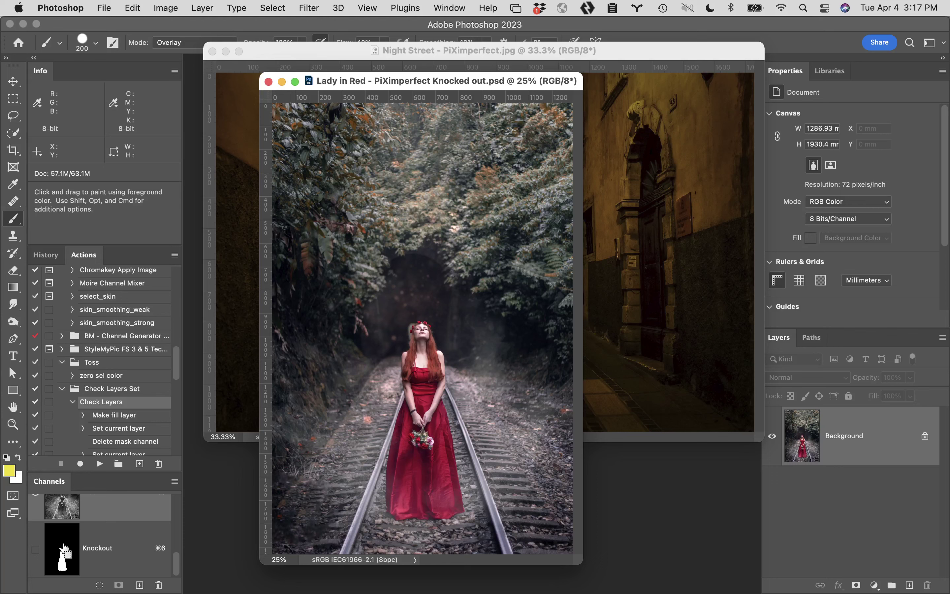
left_click(63, 548, "super")
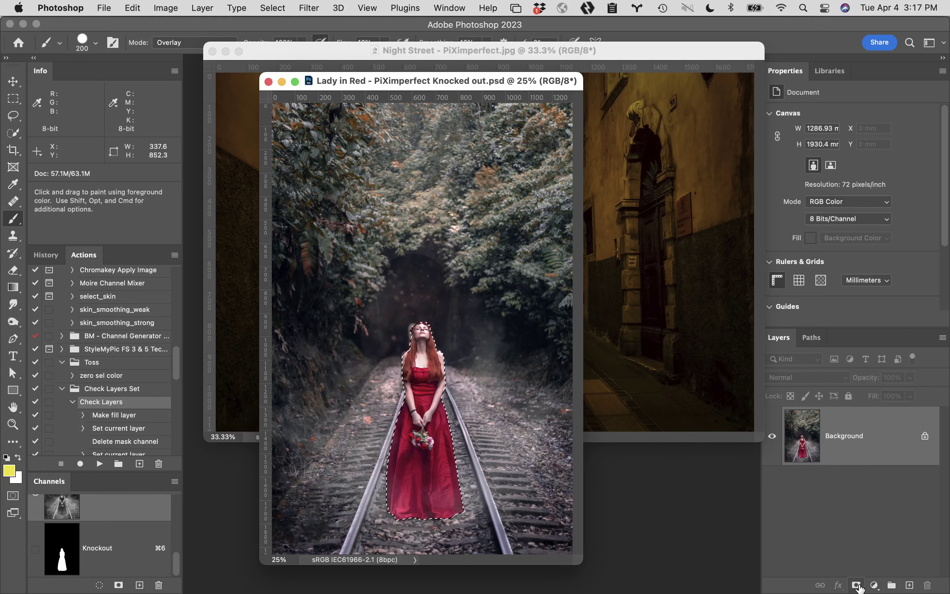
left_click(856, 585)
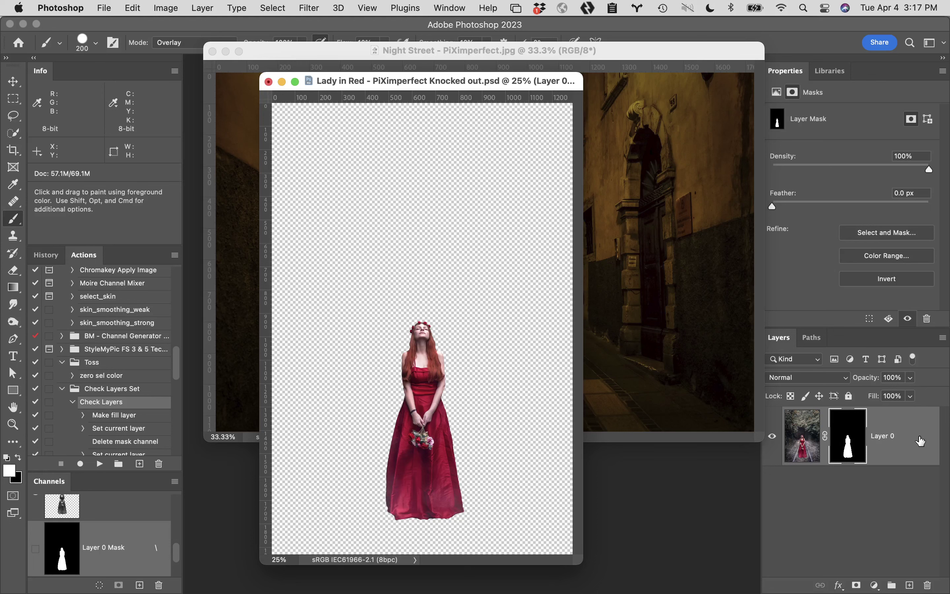
Rename the masked woman layer to "figure" and convert it to a smart object
double_click(888, 436)
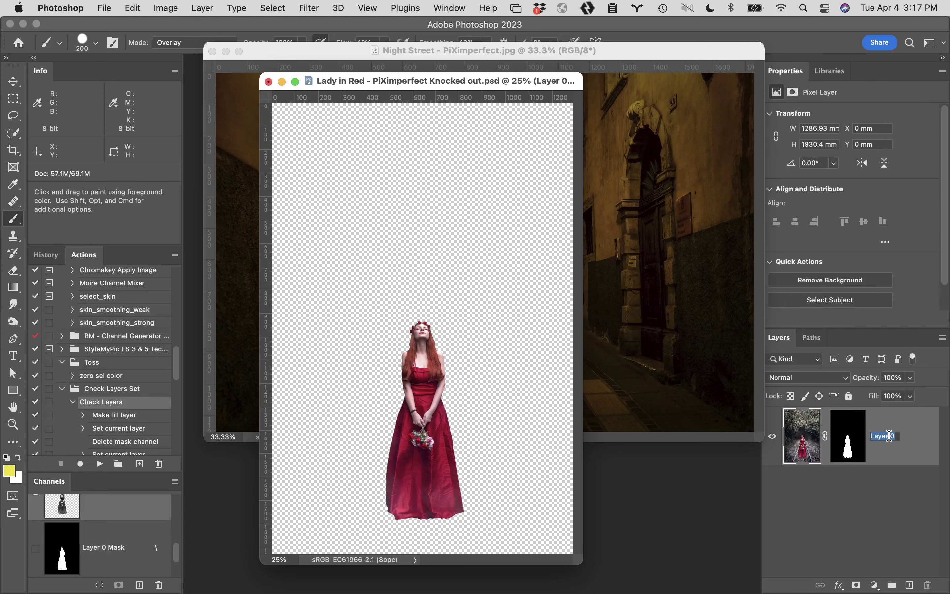
type("figure")
key("Return")
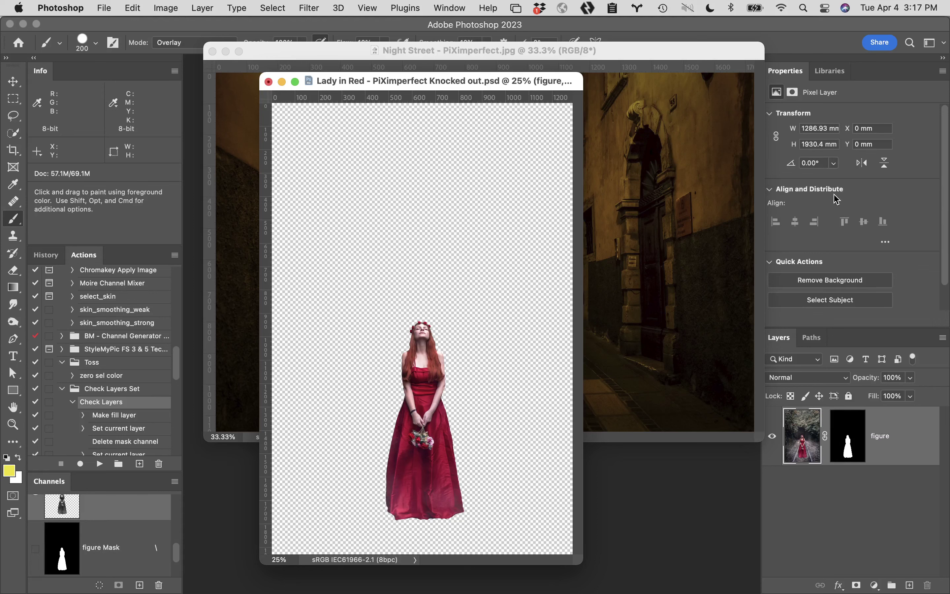
left_click(199, 7)
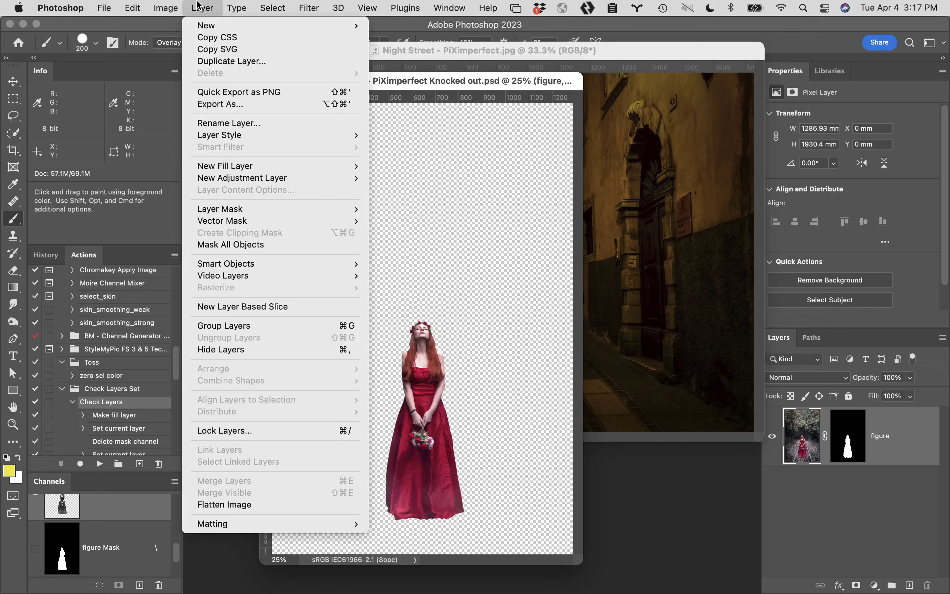
mouse_move(253, 263)
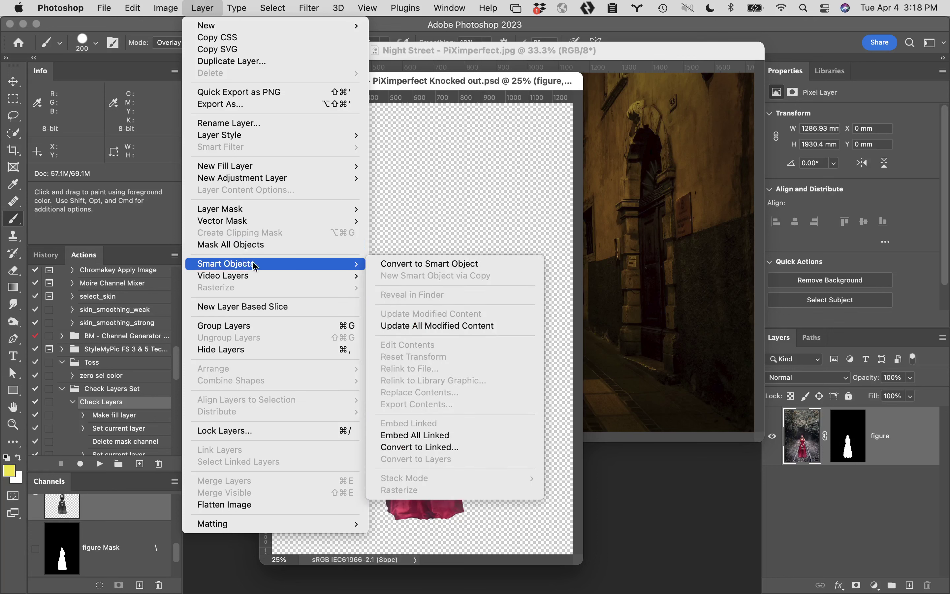
left_click(404, 264)
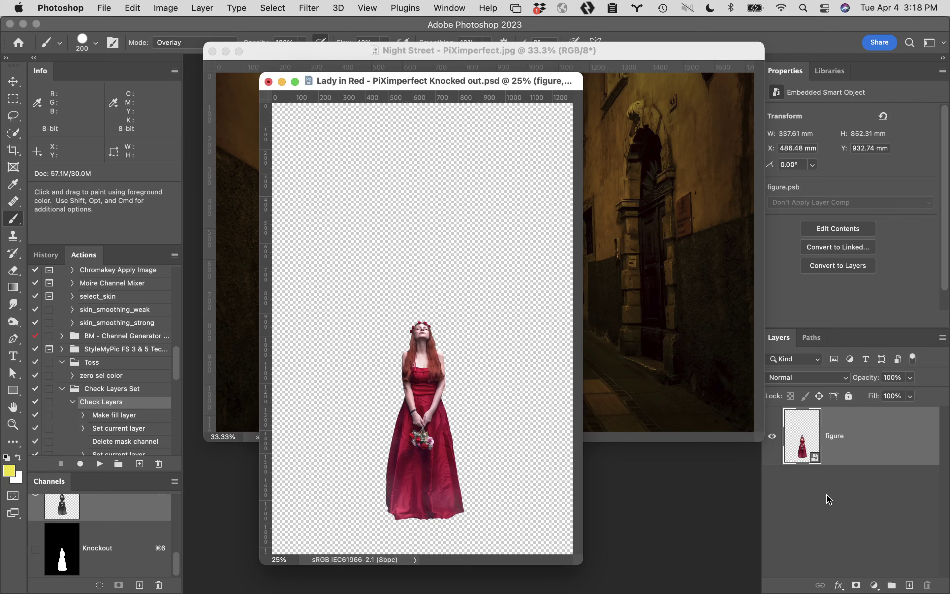
Open the figure smart object's contents using the embedded profile, inspect the layer and its mask, and close figure.psb
double_click(807, 436)
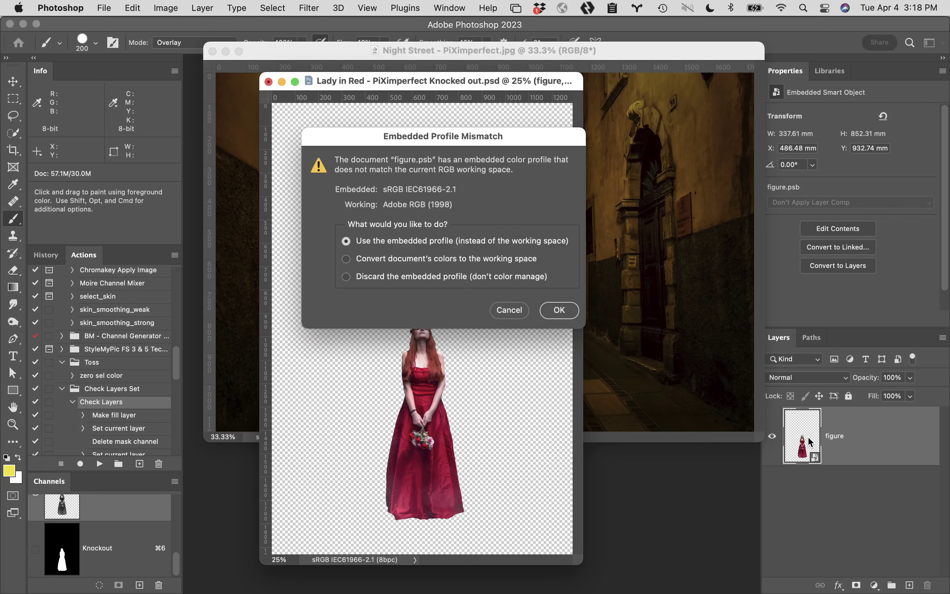
left_click(560, 311)
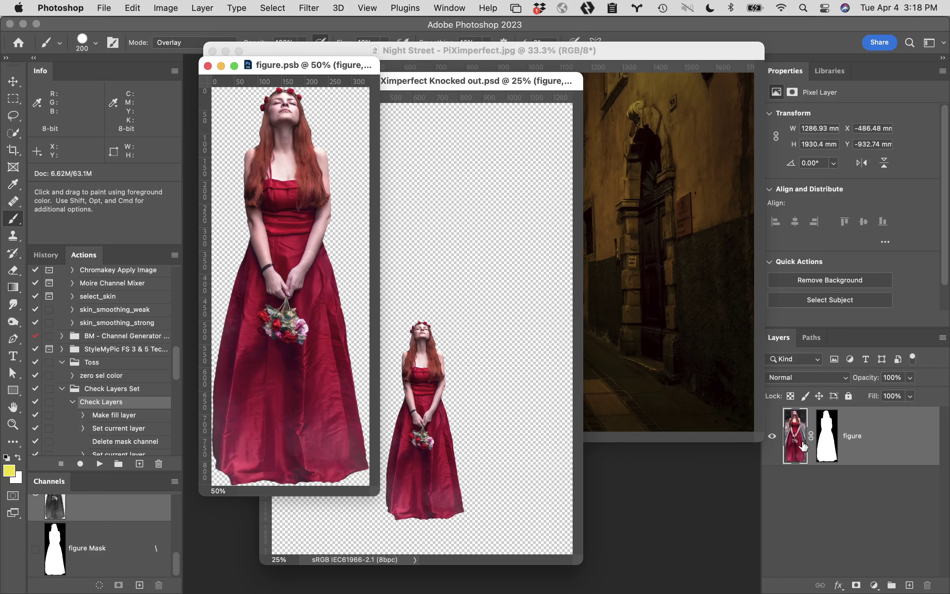
left_click(207, 66)
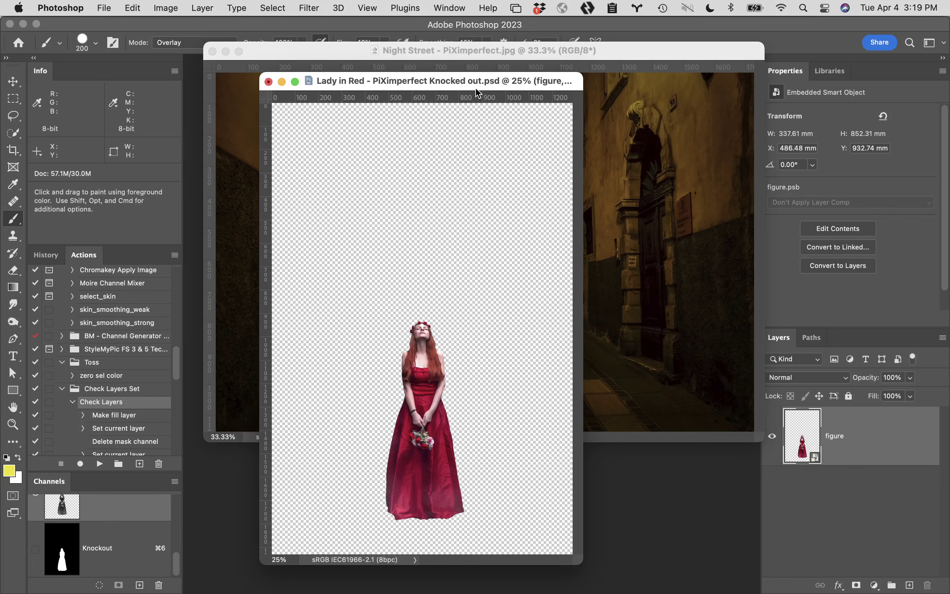
Copy the figure smart object from the Lady in Red document into the Night Street photo
left_click_drag(477, 85, 386, 133)
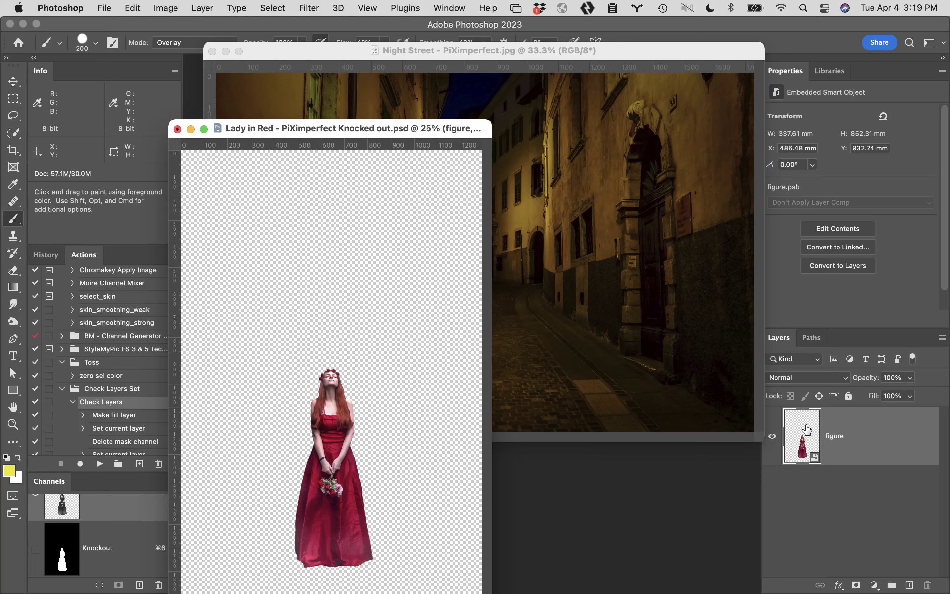
left_click_drag(795, 417, 547, 254)
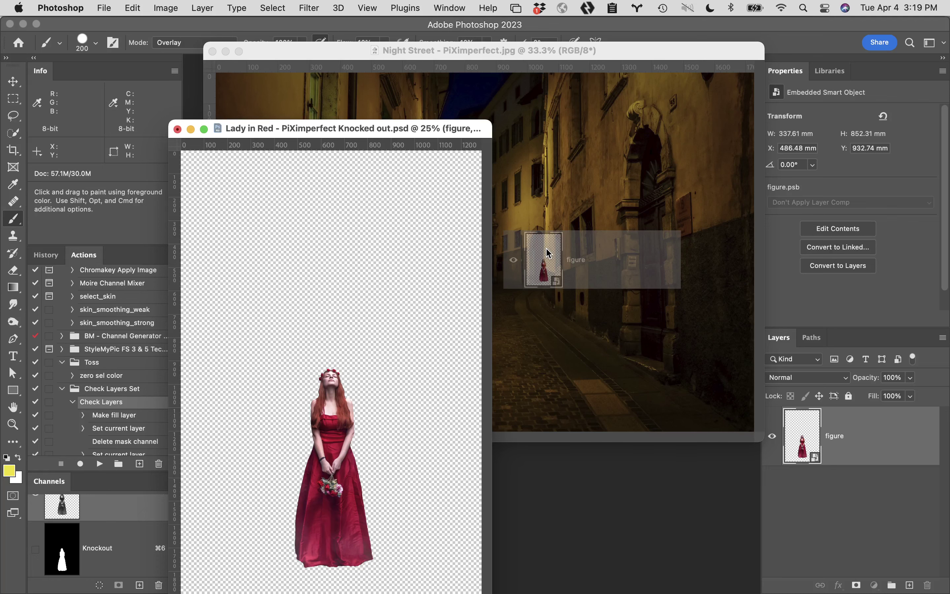
left_click_drag(547, 249, 546, 249)
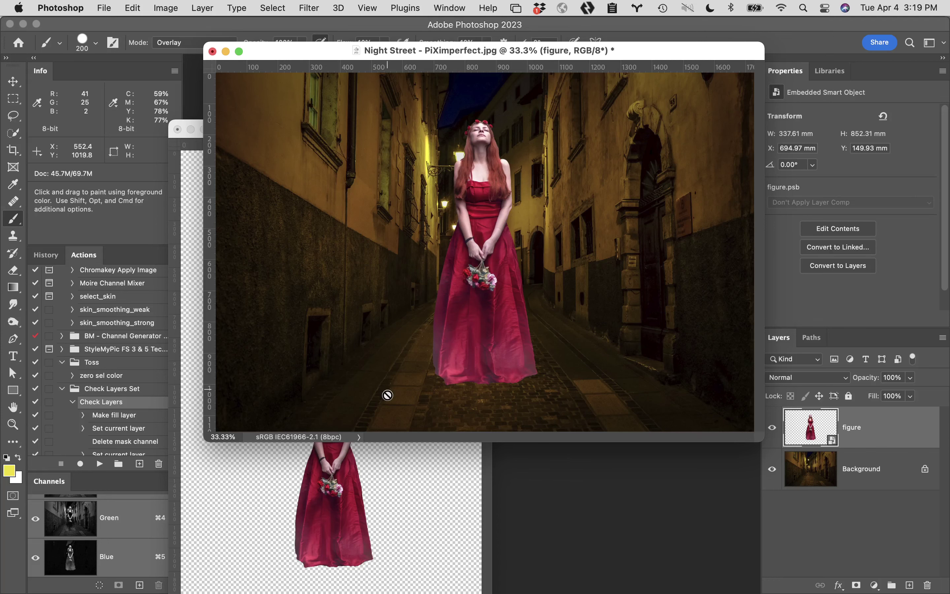
Close the Lady in Red document without saving its changes
left_click(446, 493)
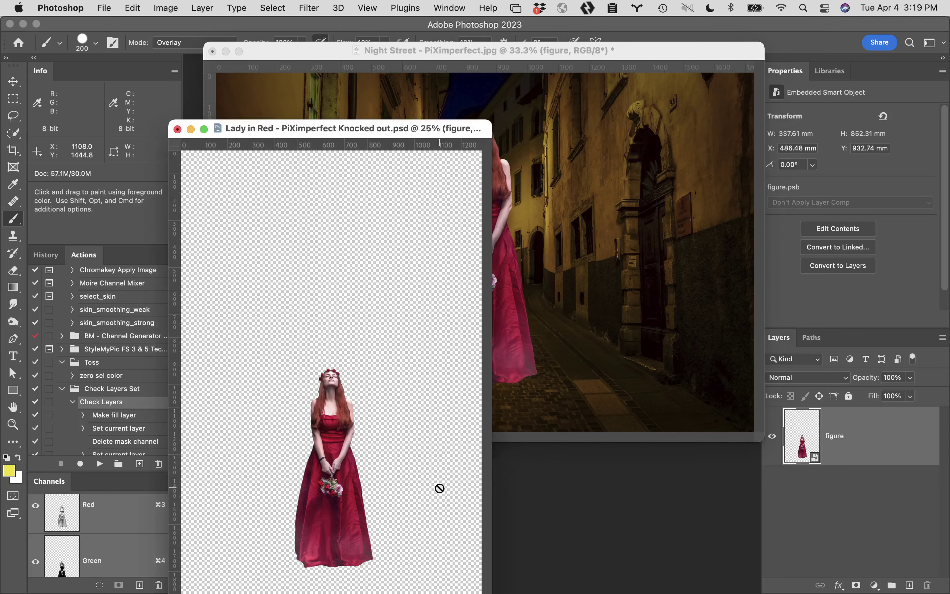
left_click(177, 129)
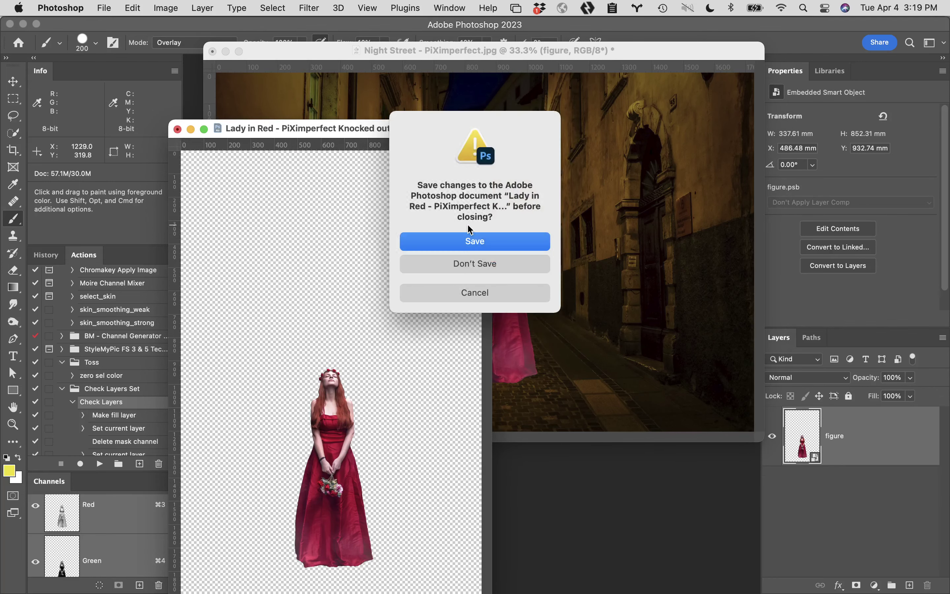
left_click(484, 269)
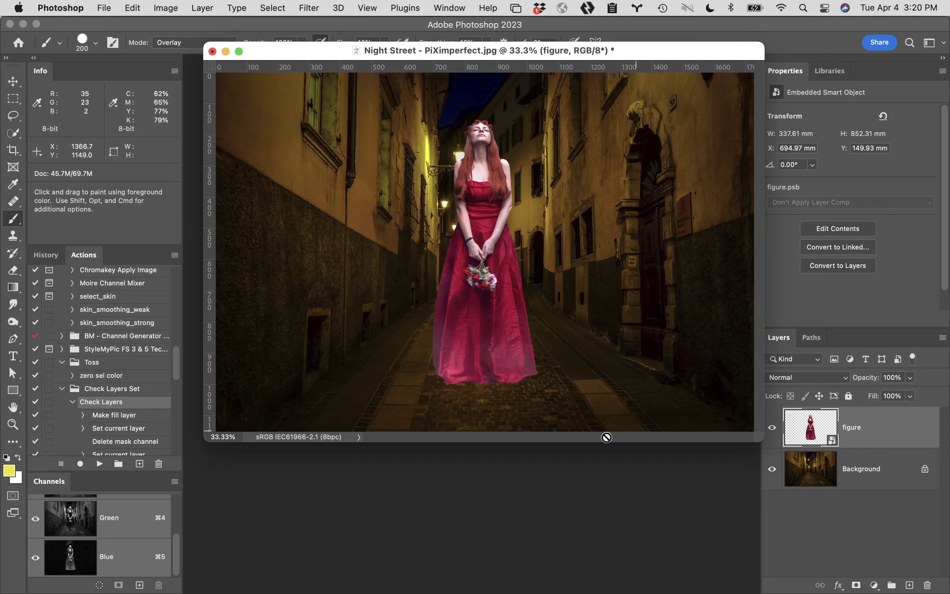
Reopen the recent file Lady in Red - PiXimperfect Knocked out.psd using its embedded profile
left_click(108, 5)
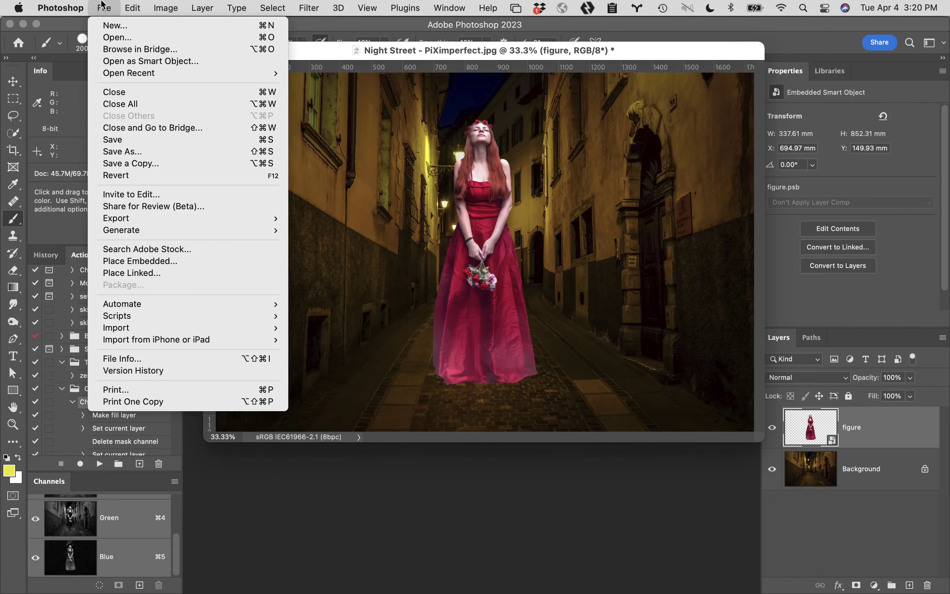
mouse_move(127, 73)
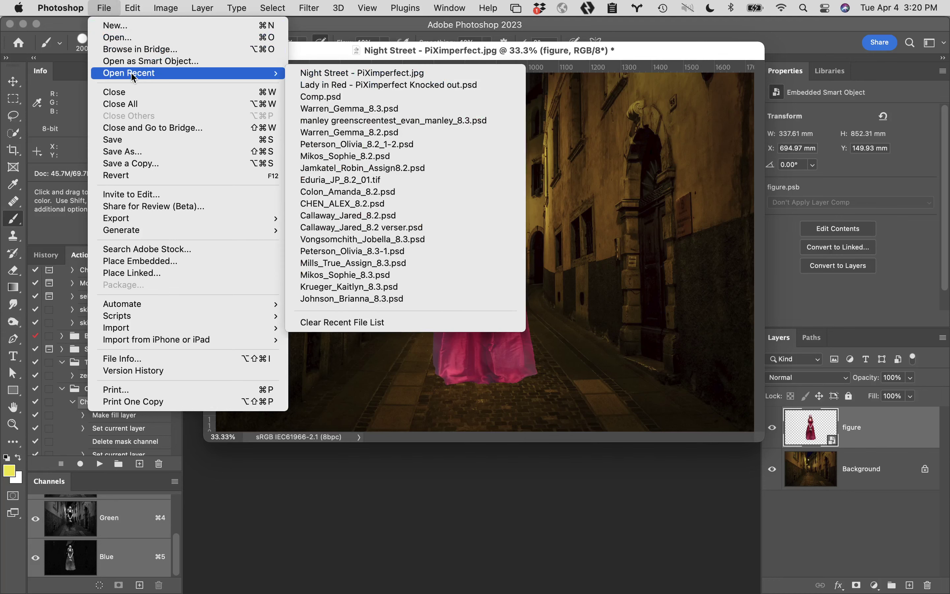
left_click(347, 87)
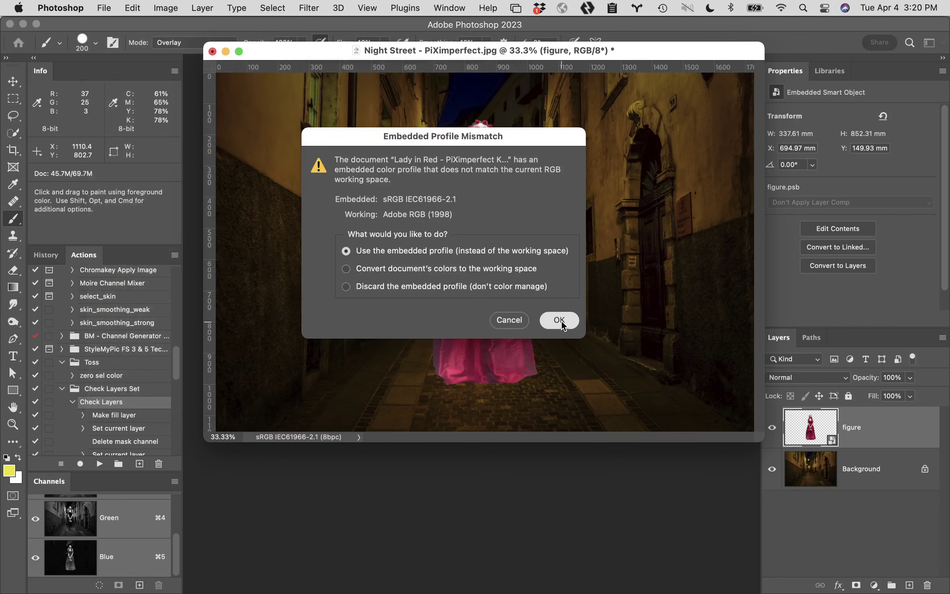
left_click(561, 320)
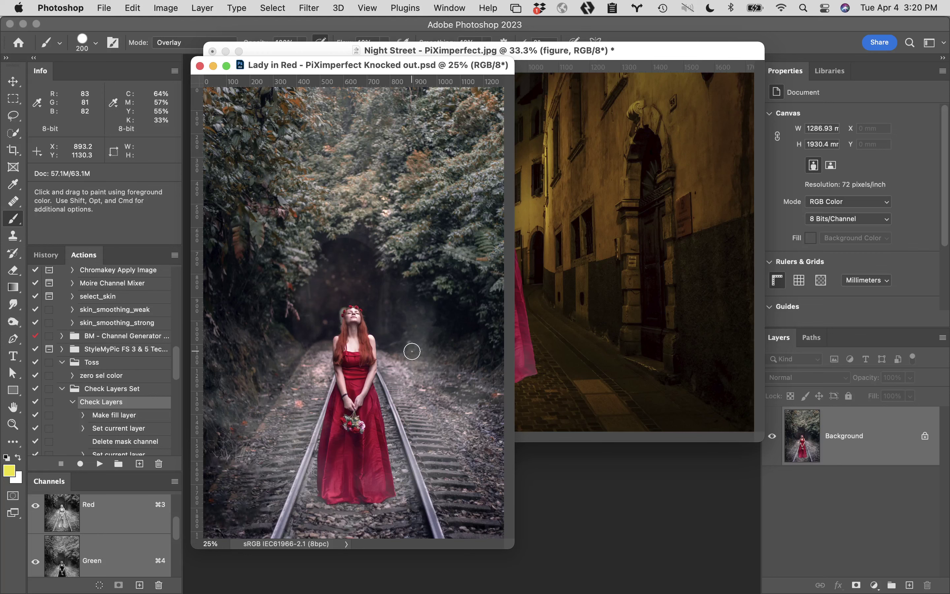
In full screen mode, draw a straight Pen tool path along the left rail, extending through the vanishing point to above the canvas
key("f")
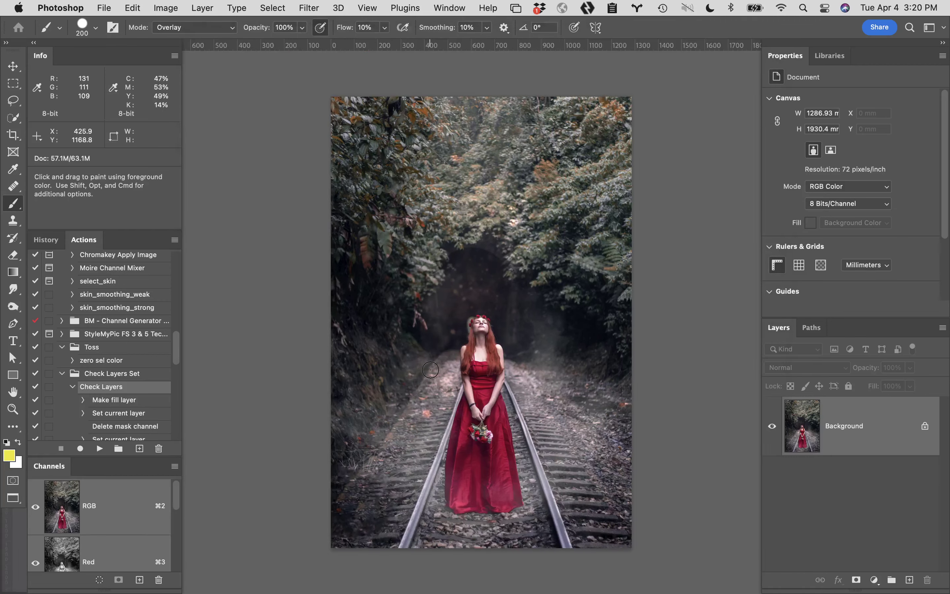
key("p")
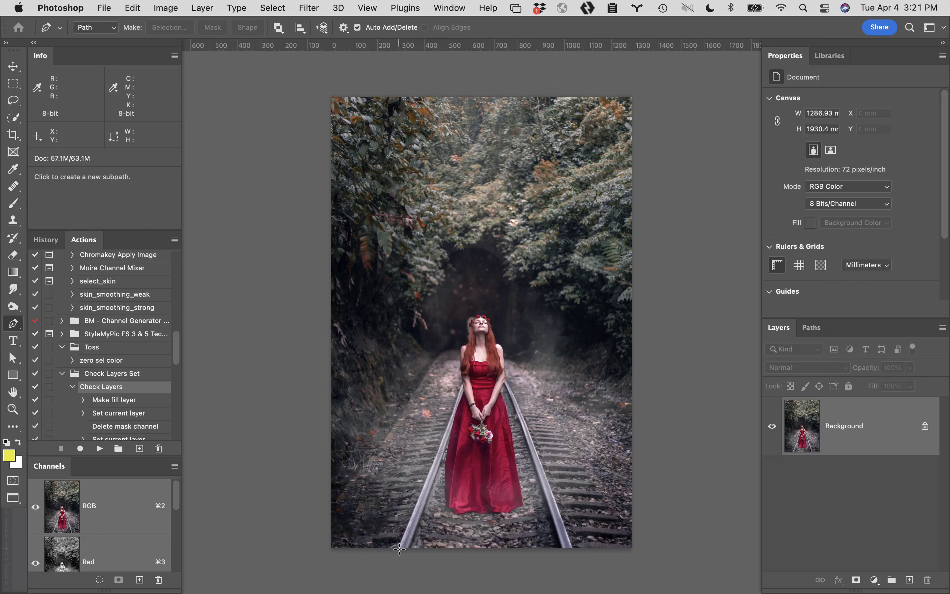
left_click(399, 549)
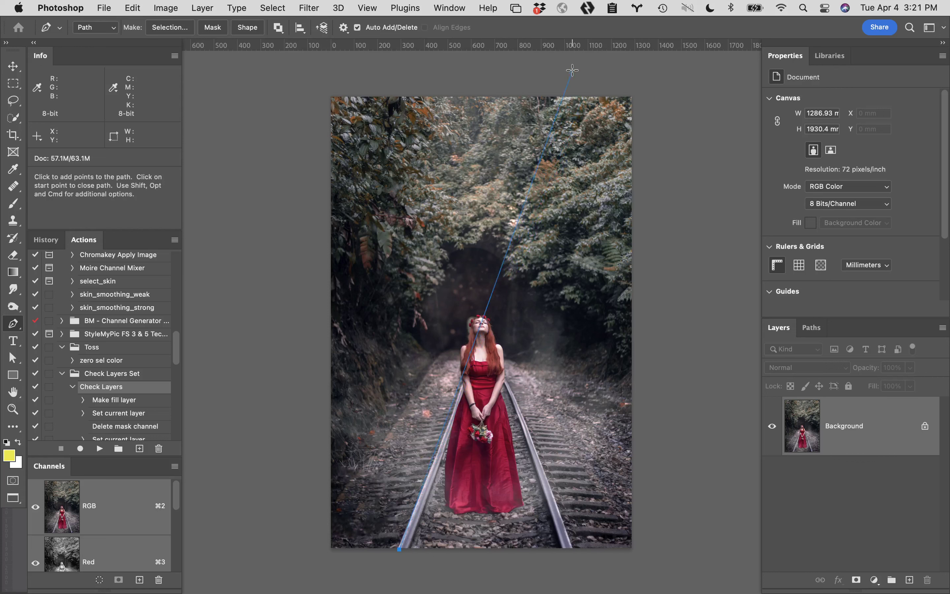
left_click(582, 74)
left_click(344, 29)
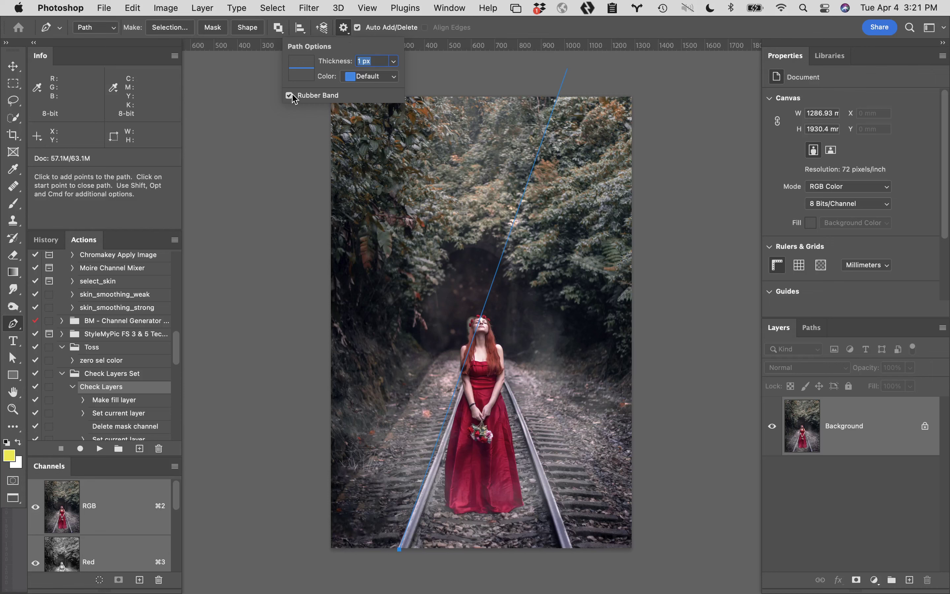
left_click(489, 27)
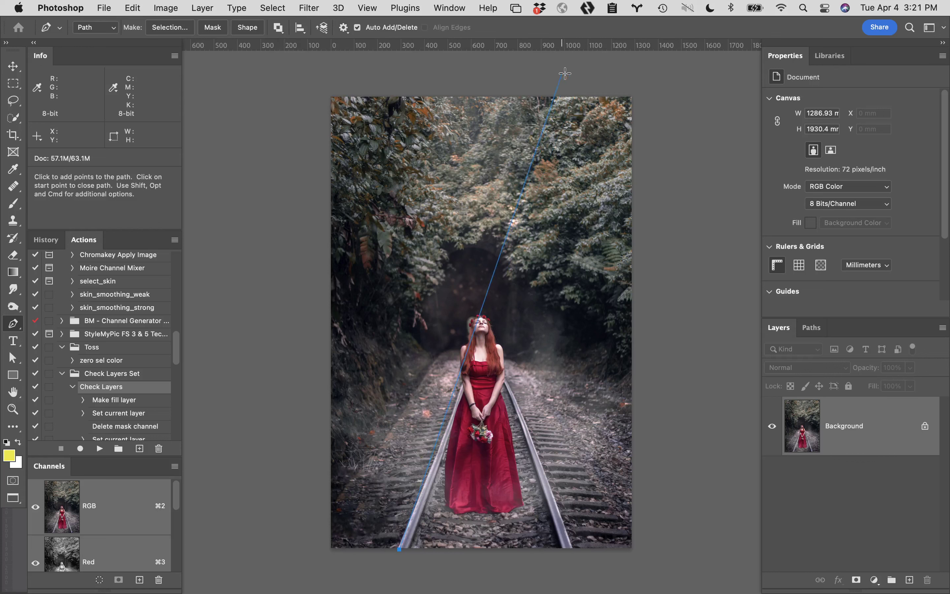
left_click(582, 77)
Route the path outside the canvas, trace the right rail past the vanishing point, and place a horizontal guide where the rail lines cross
left_click(700, 393)
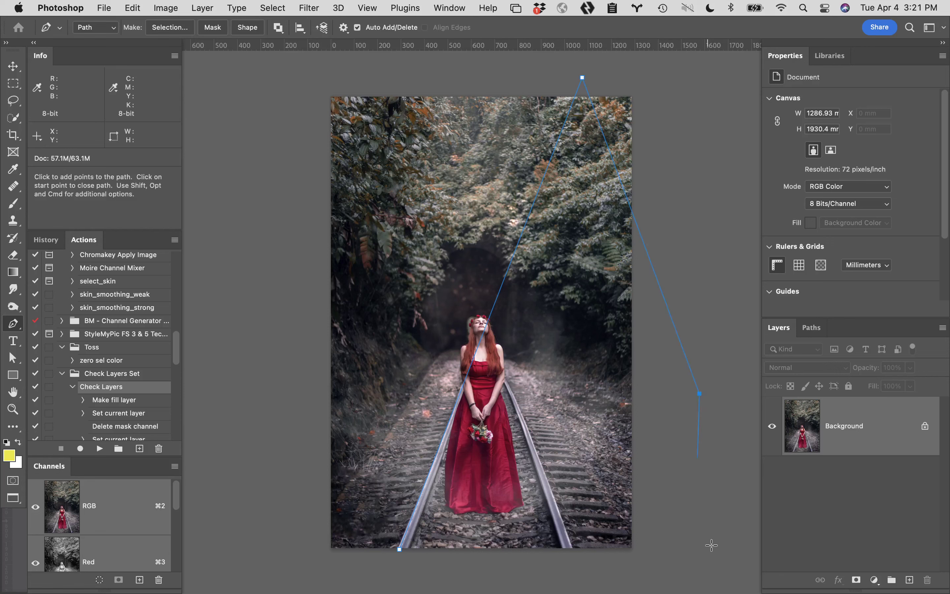
left_click(713, 548)
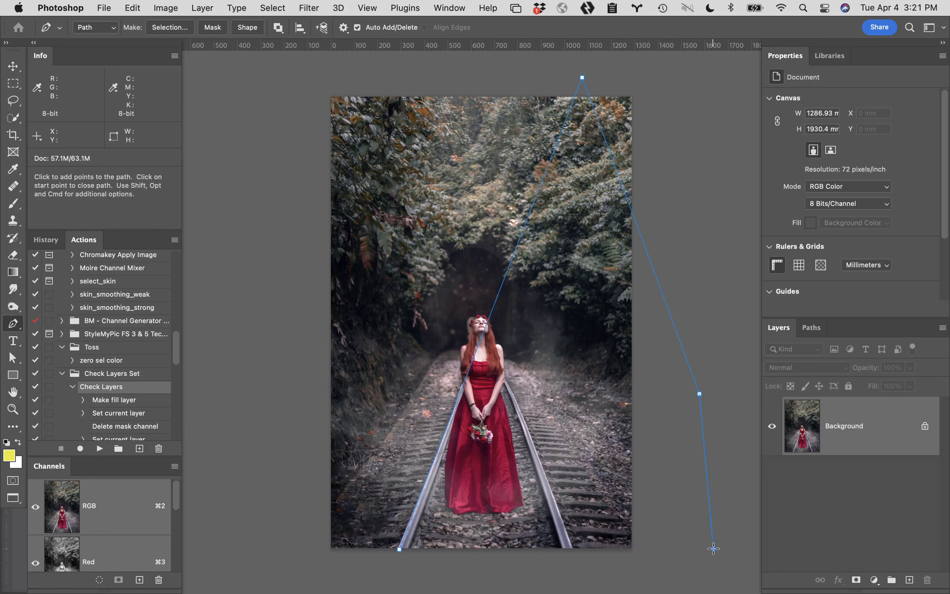
left_click(658, 573)
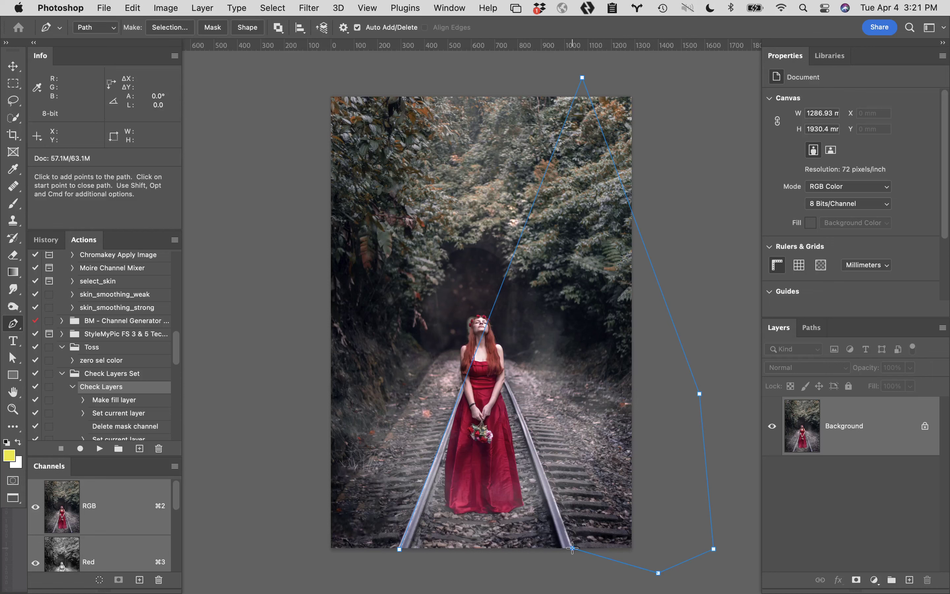
left_click(572, 548)
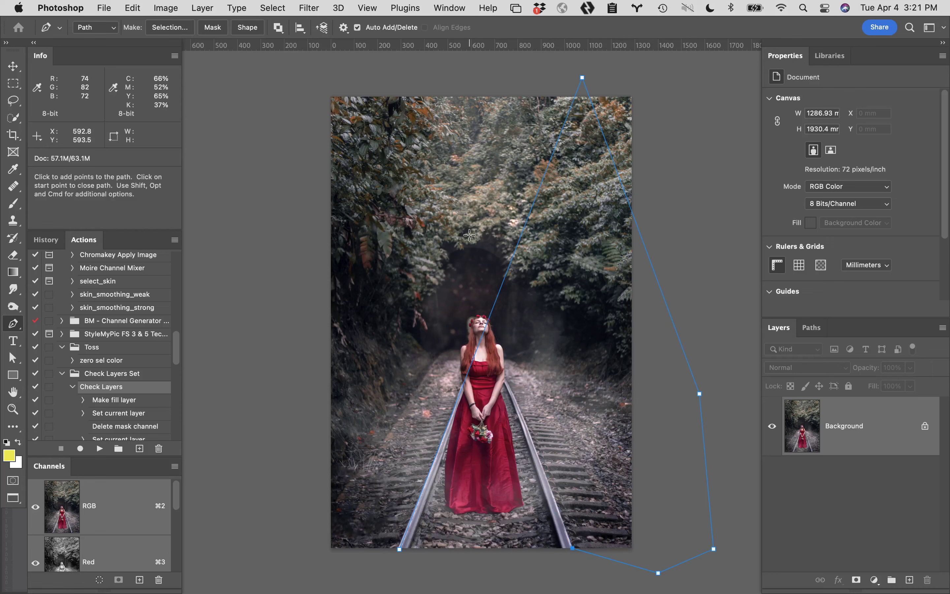
left_click(417, 133)
left_click_drag(490, 50, 530, 320)
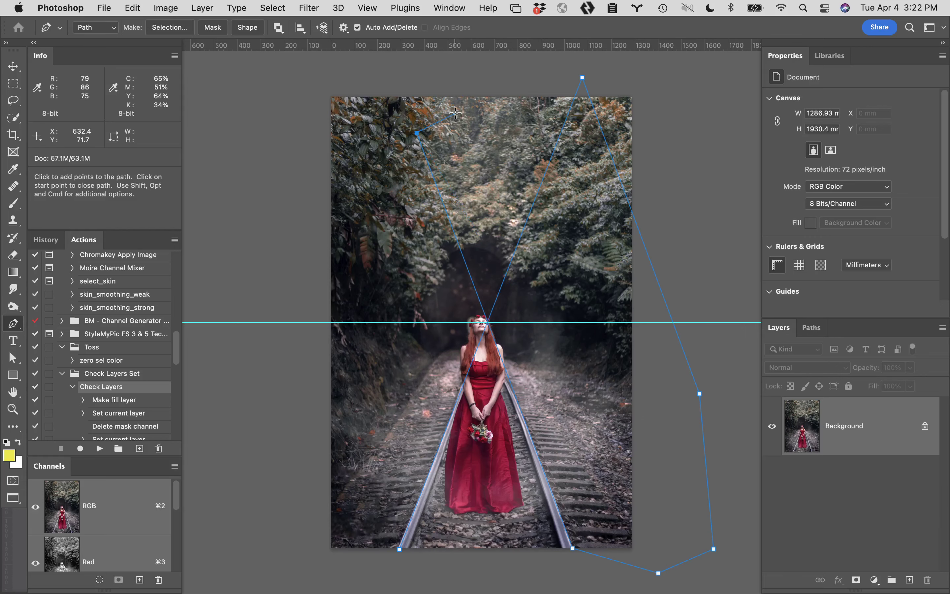
Return to the standard screen mode and close the Lady in Red document without saving
key("f")
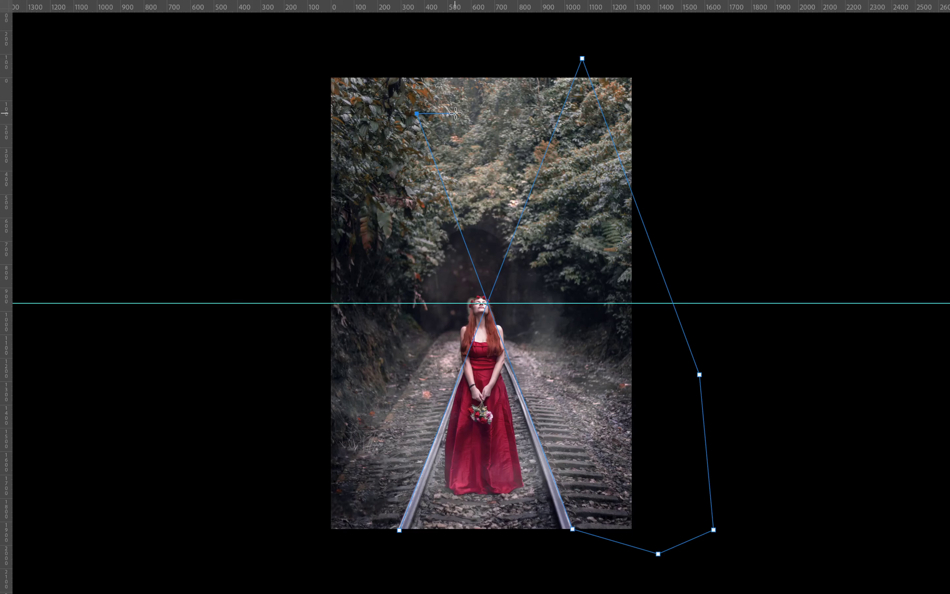
key("f")
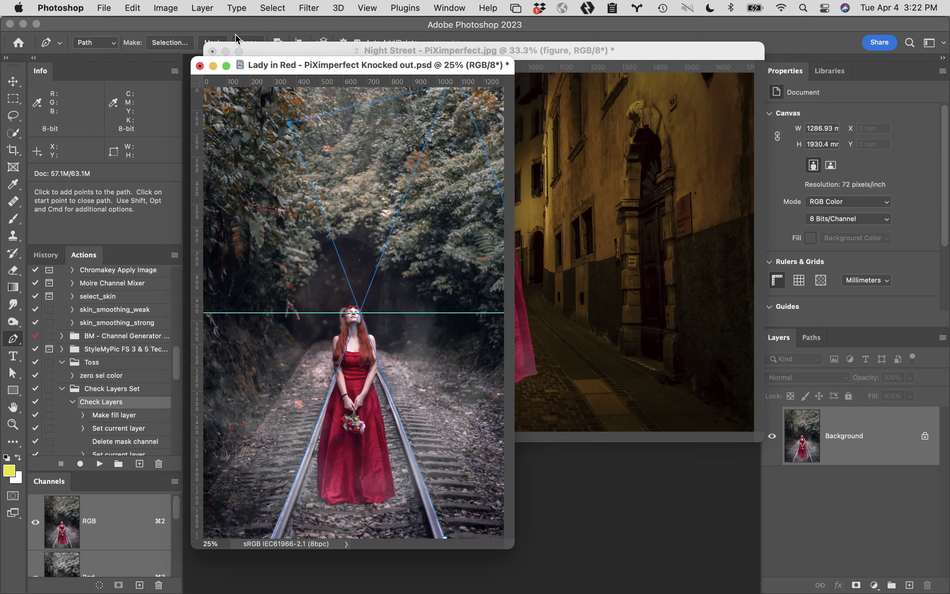
left_click(200, 66)
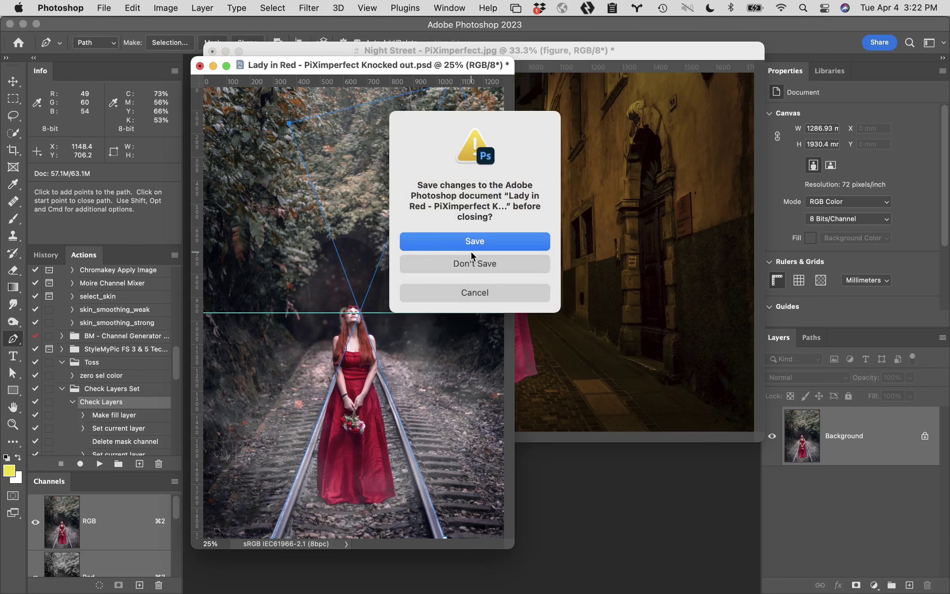
left_click(506, 271)
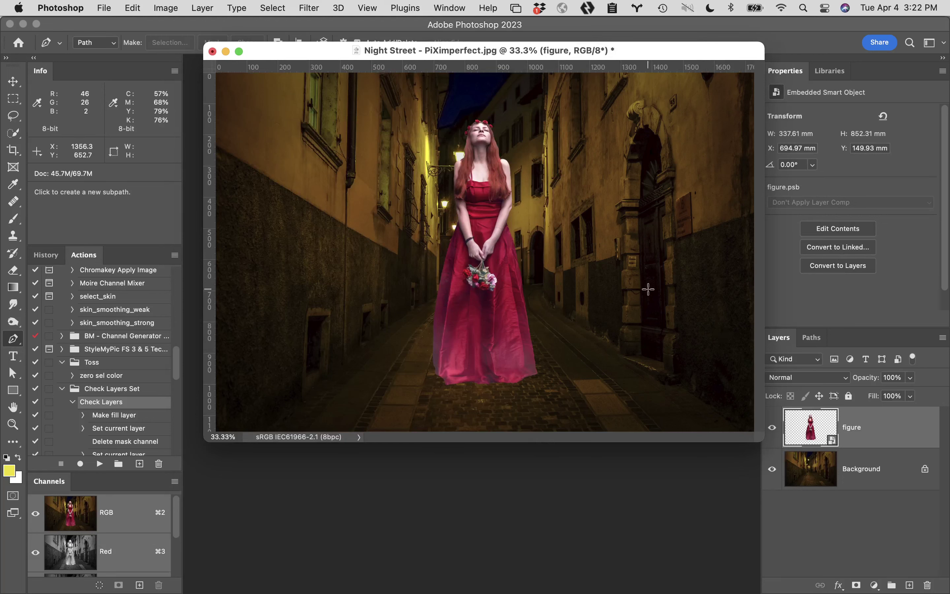
Hide the figure layer and draw a Pen path in full screen mode along two crossing perspective lines of the street's buildings
left_click(772, 427)
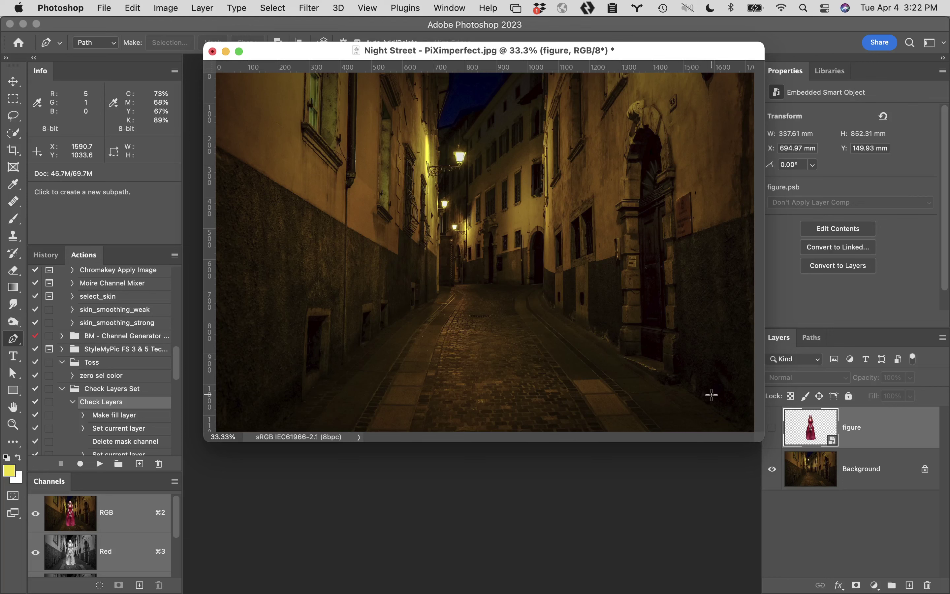
key("f")
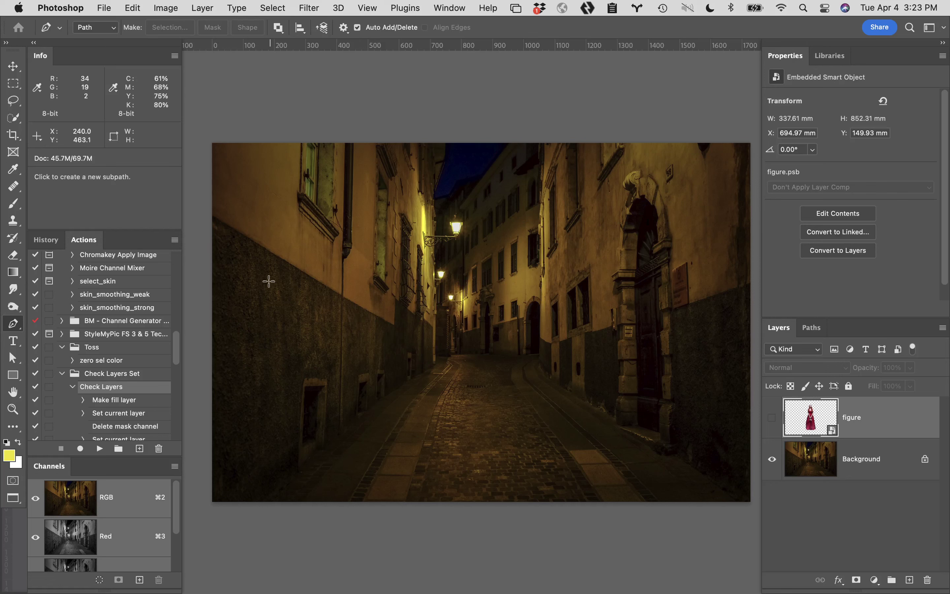
left_click(303, 192)
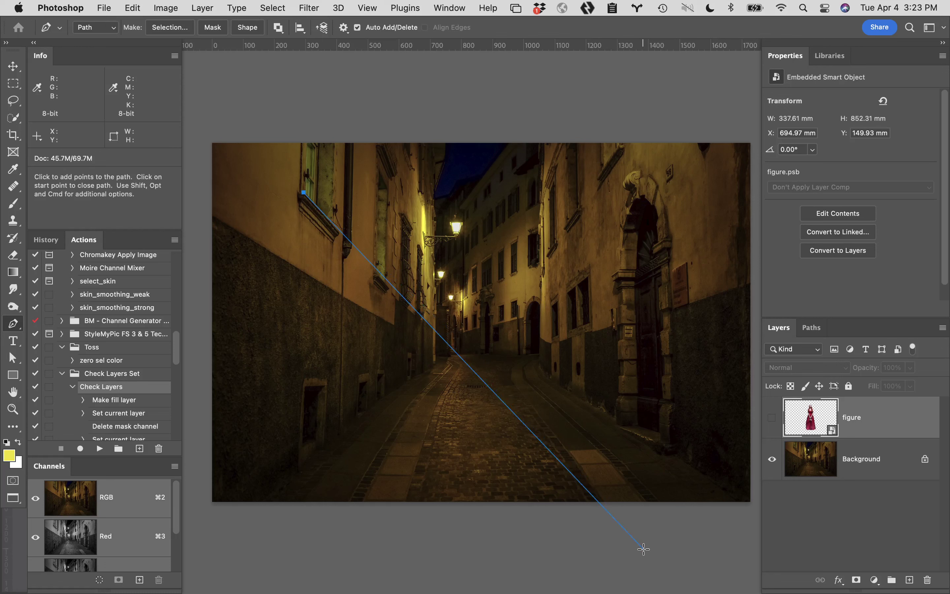
key("Escape")
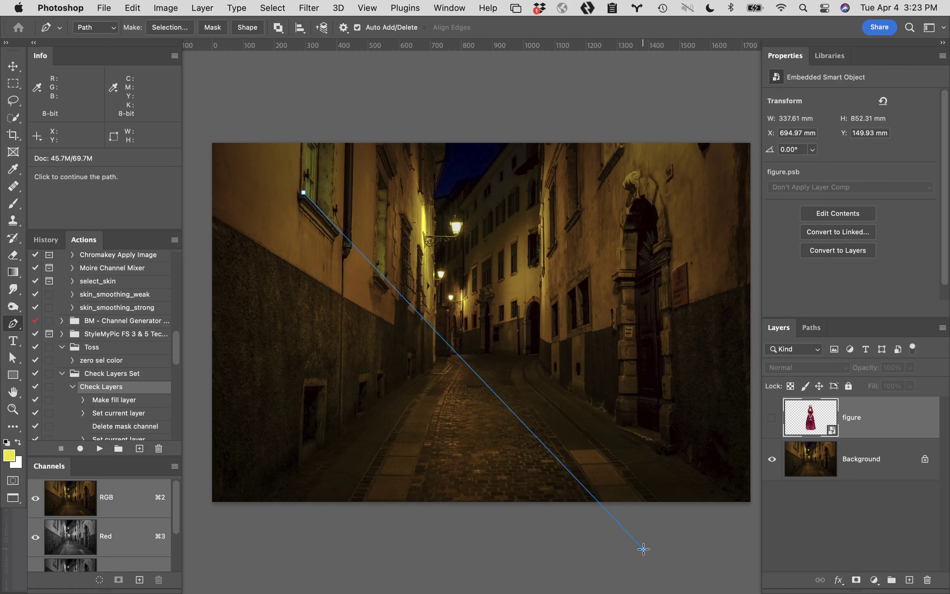
left_click(643, 548)
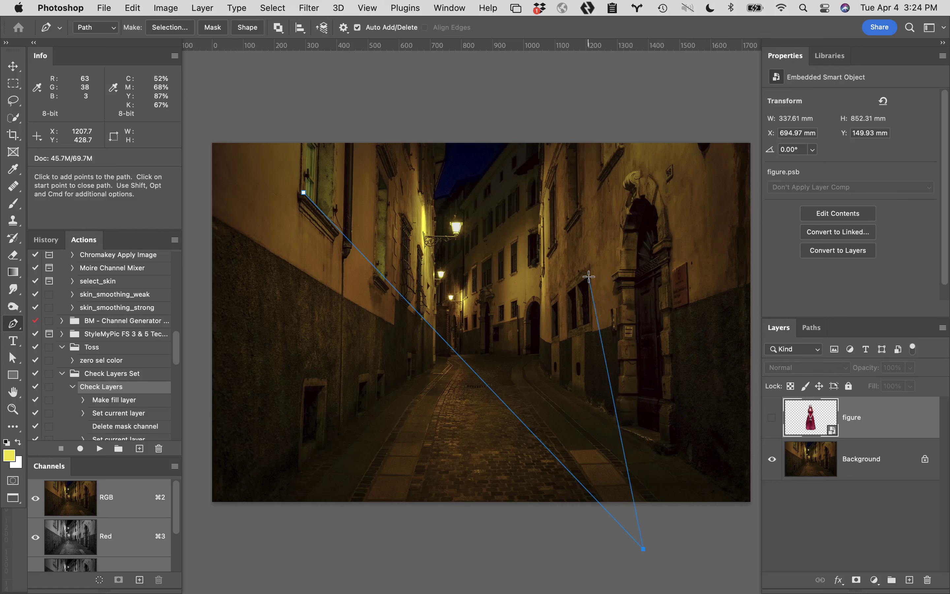
left_click(588, 277)
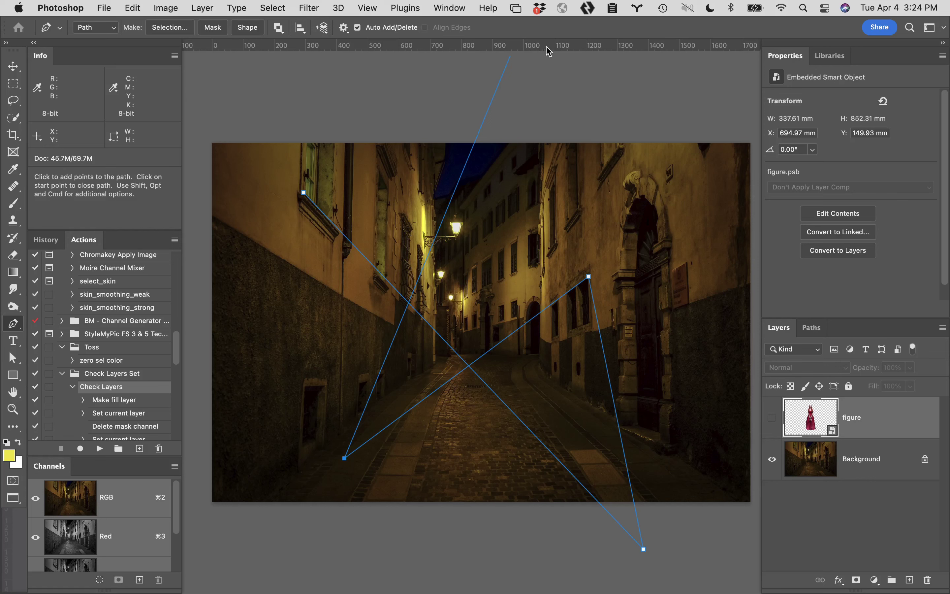
Place a horizontal horizon guide at about Y 715 mm, where the street's perspective lines cross
left_click_drag(547, 47, 584, 366)
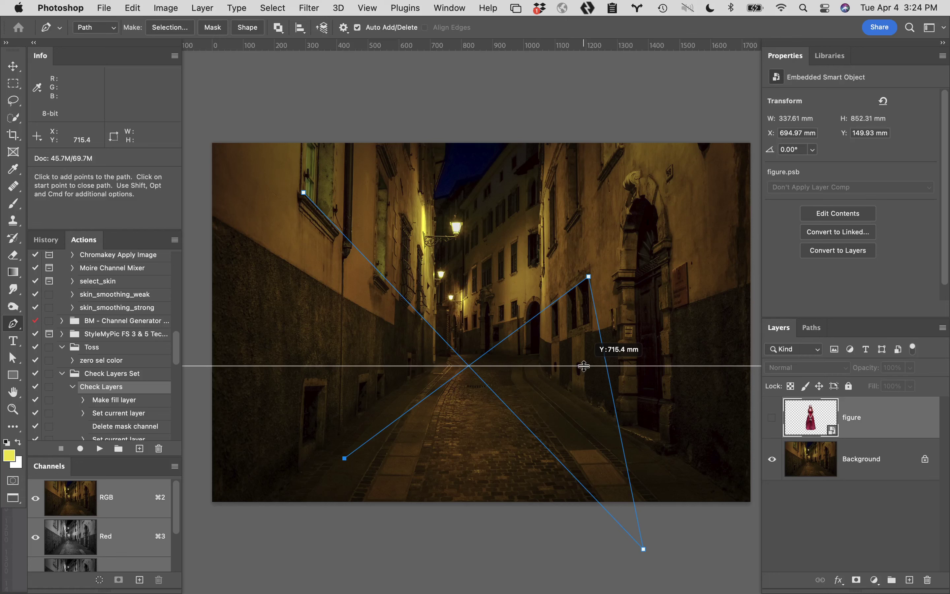
left_click_drag(584, 366, 584, 366)
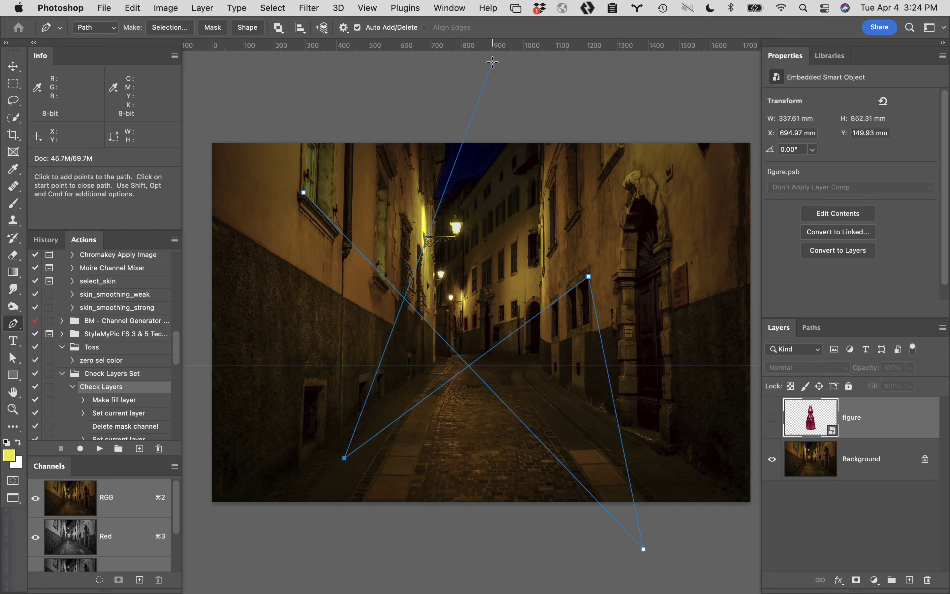
left_click(366, 8)
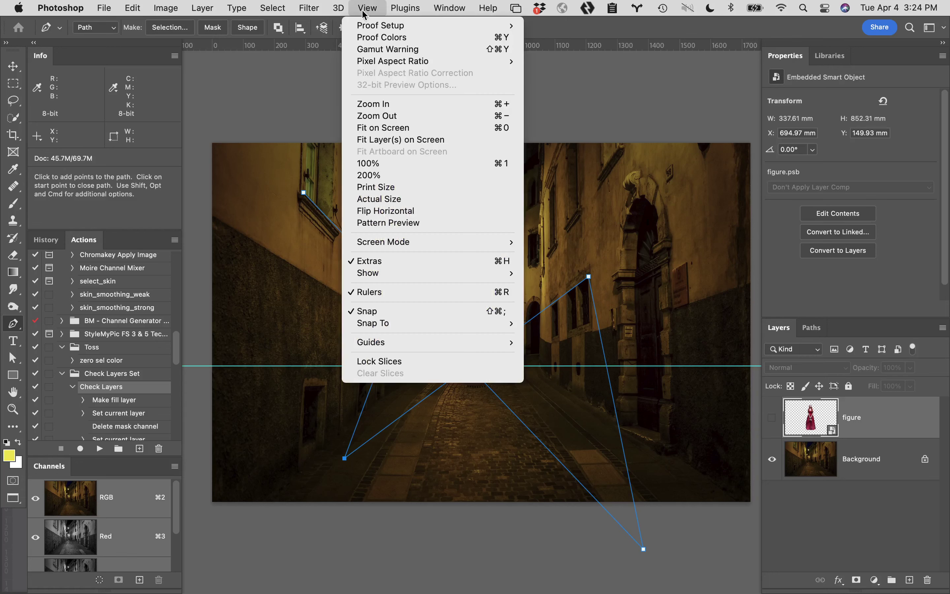
left_click(381, 292)
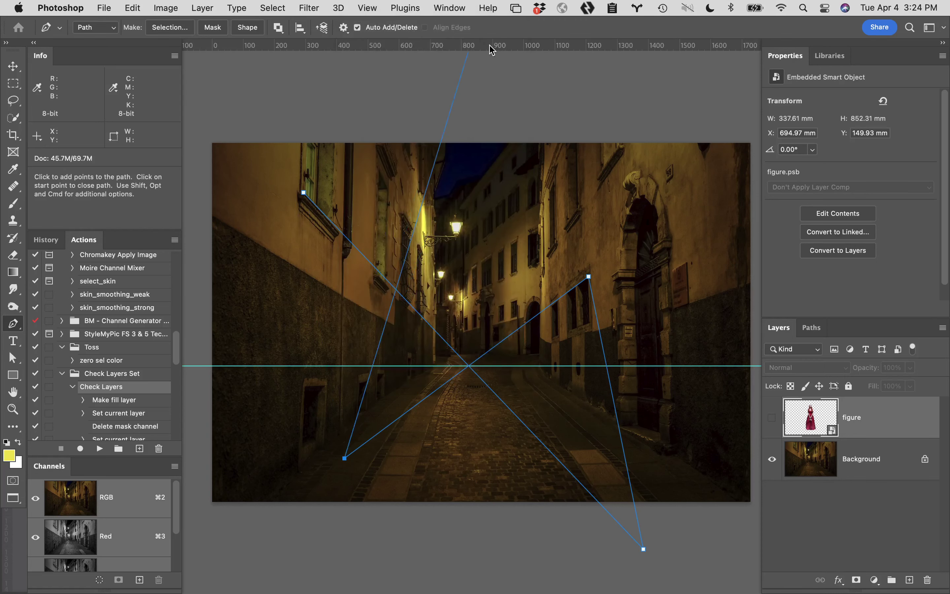
left_click(471, 368)
key("super+z")
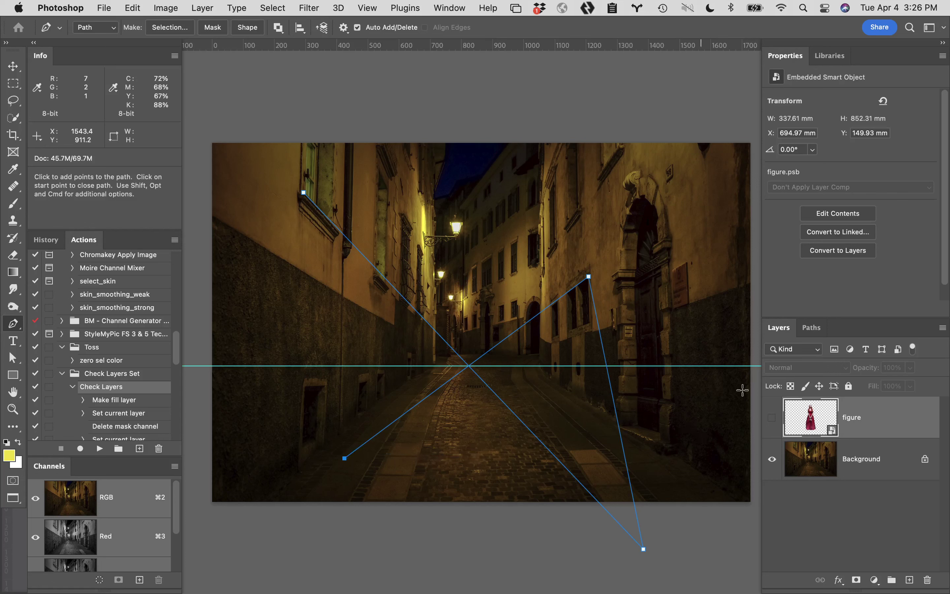
Delete the Work Path and return to the standard screen mode with the layers shown
left_click(811, 327)
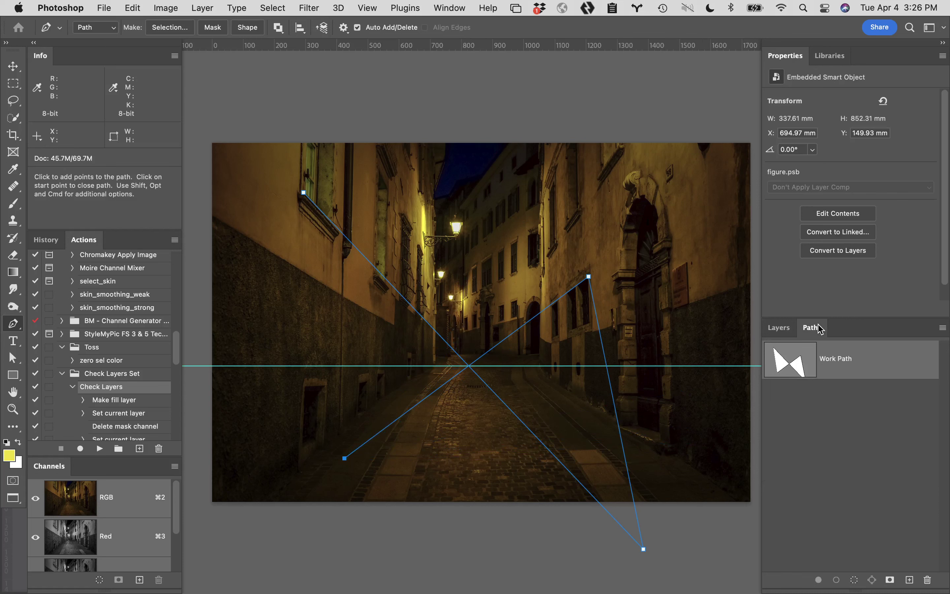
left_click_drag(886, 363, 927, 579)
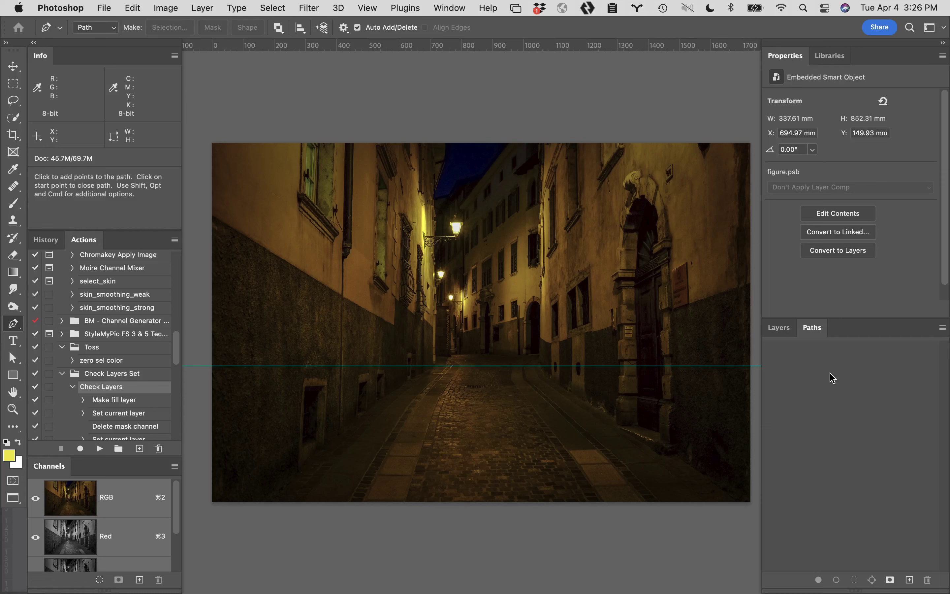
left_click(788, 332)
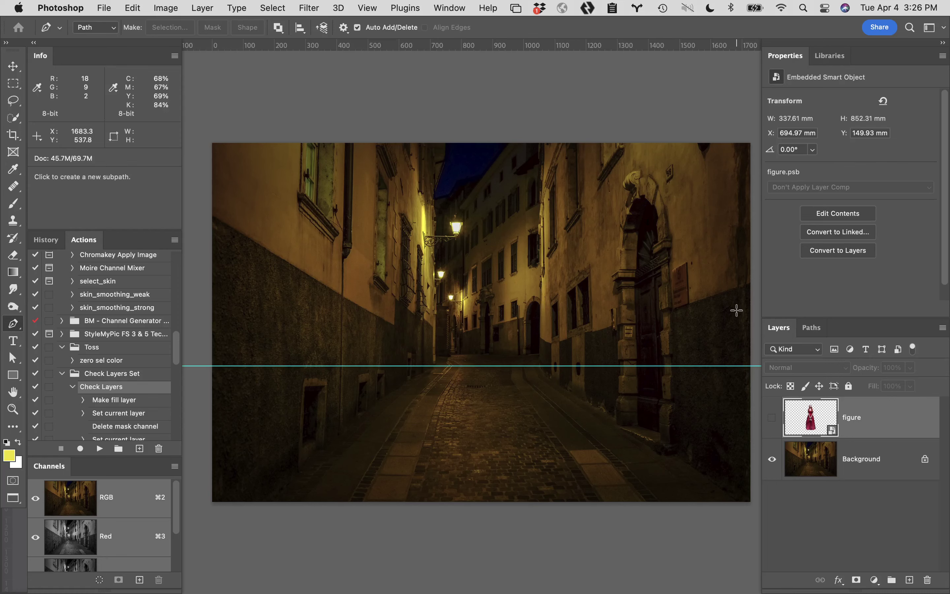
key("f")
key("f")
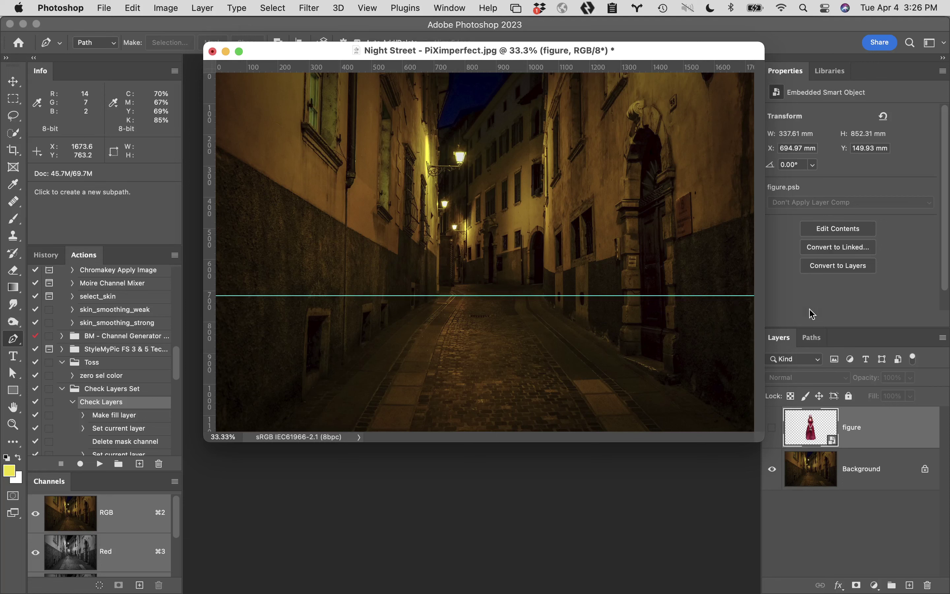
Show the figure layer and compare it against the horizon guide, leaving the guides hidden
left_click(772, 428)
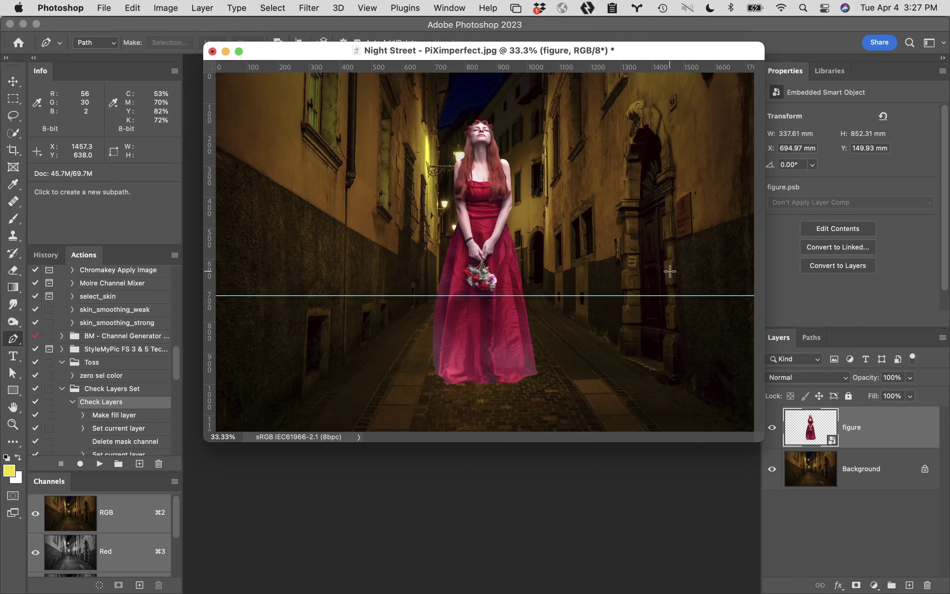
key("super+semicolon")
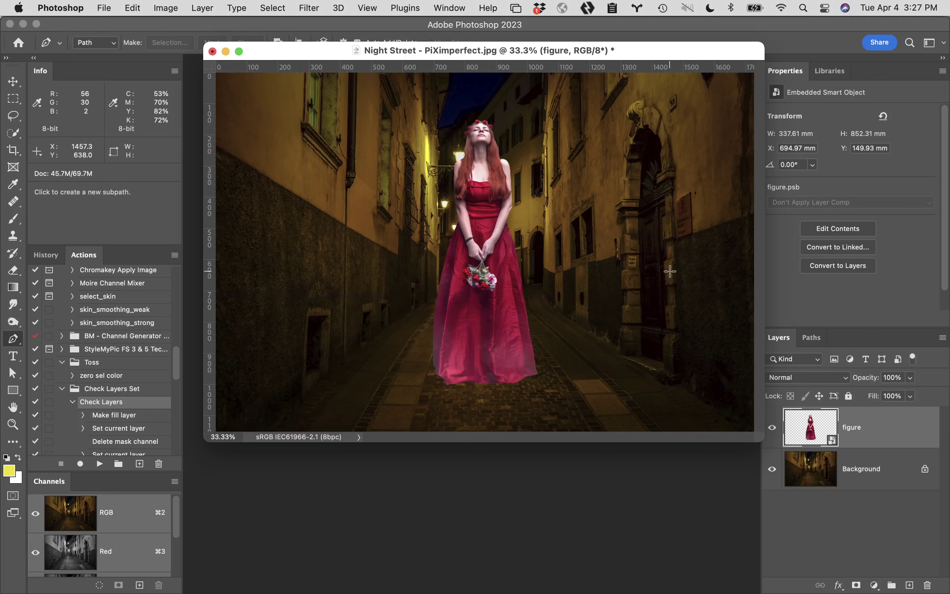
key("super+semicolon")
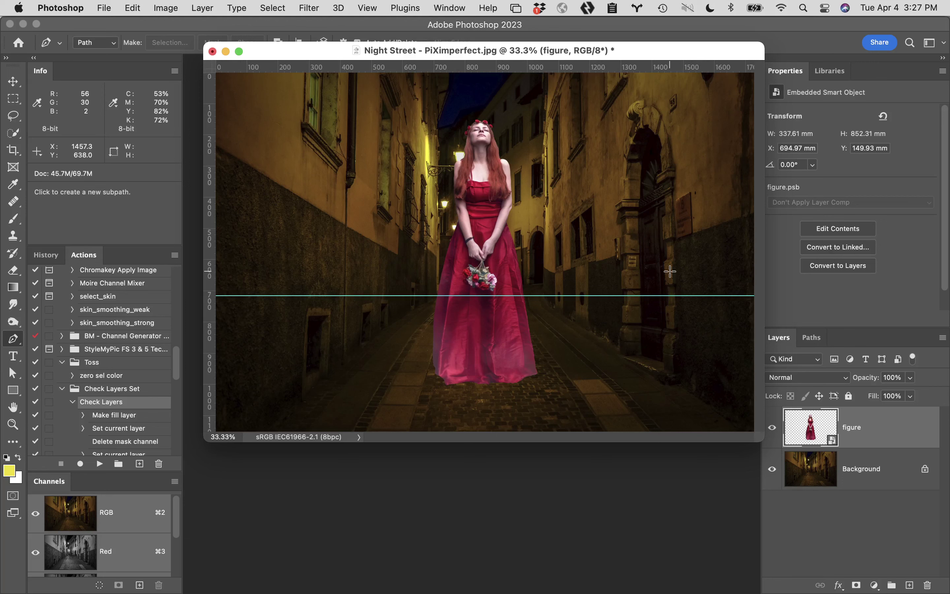
key("super+semicolon")
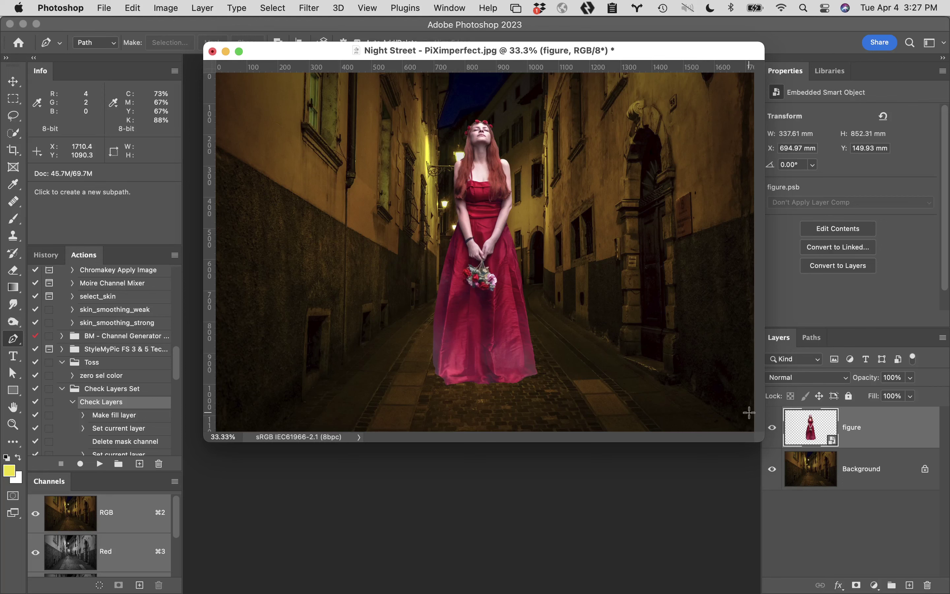
Move the figure beside the arched doorway, set the transform reference point to its bottom centre, and scale it proportionally to 54.65%
key("super+t")
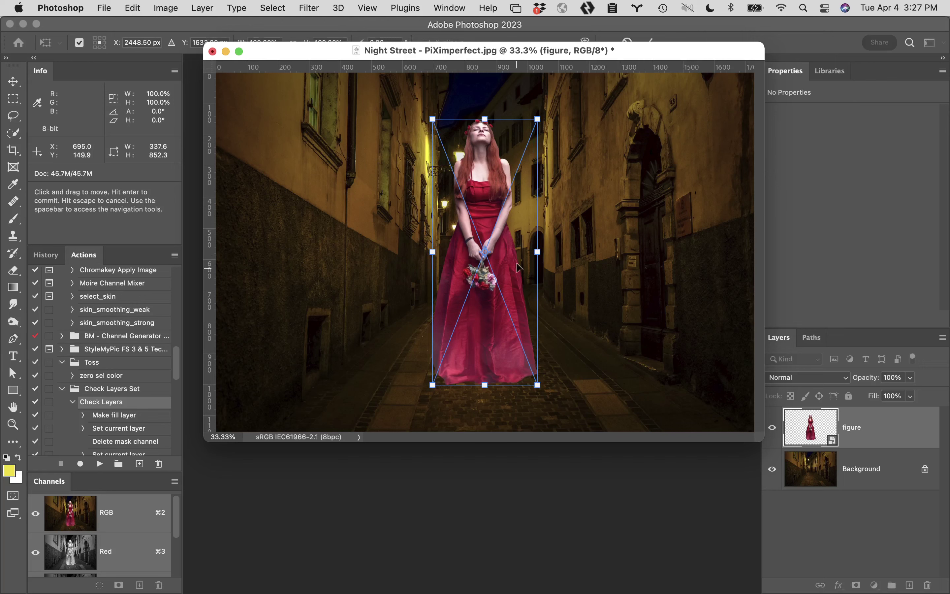
left_click_drag(518, 267, 618, 238)
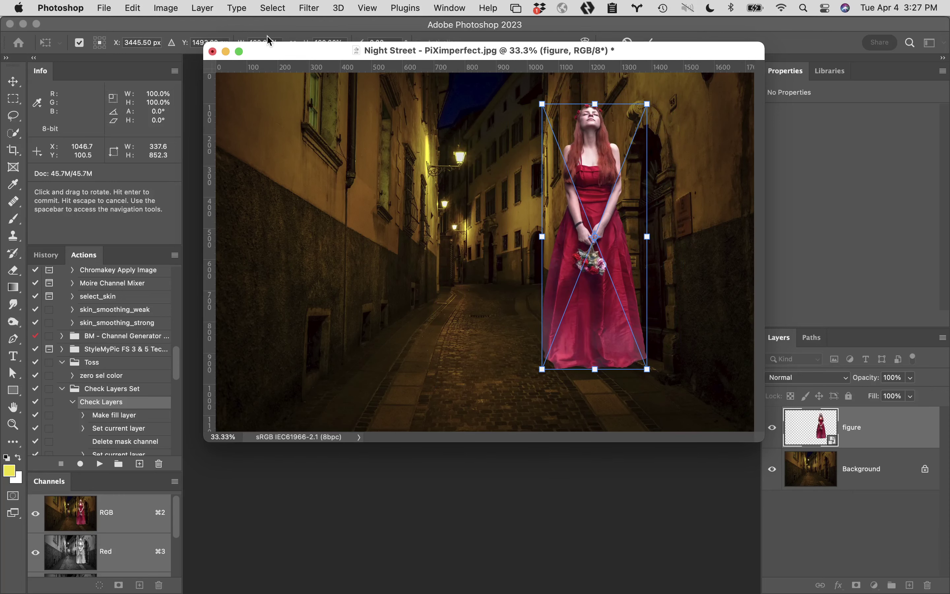
left_click_drag(286, 49, 280, 72)
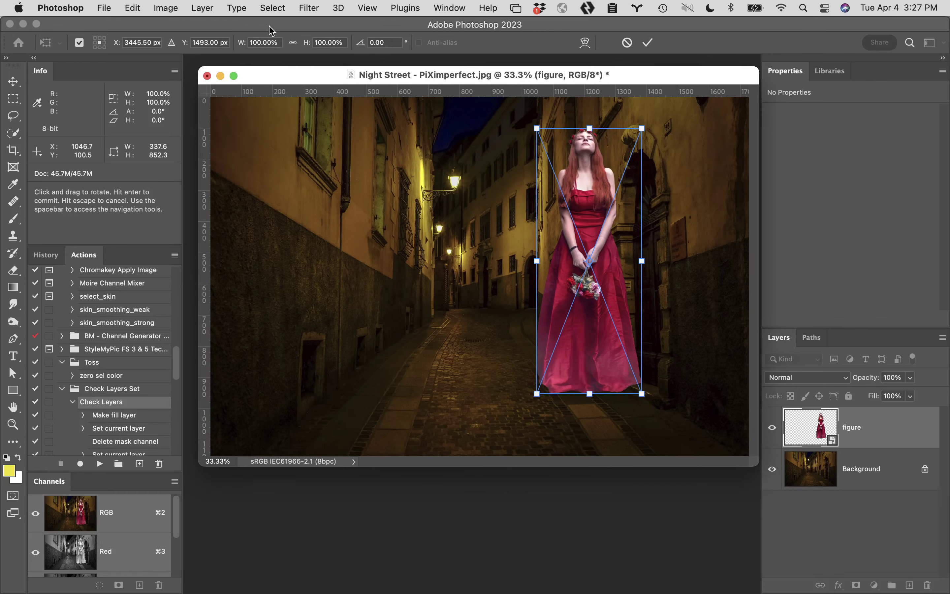
left_click(294, 44)
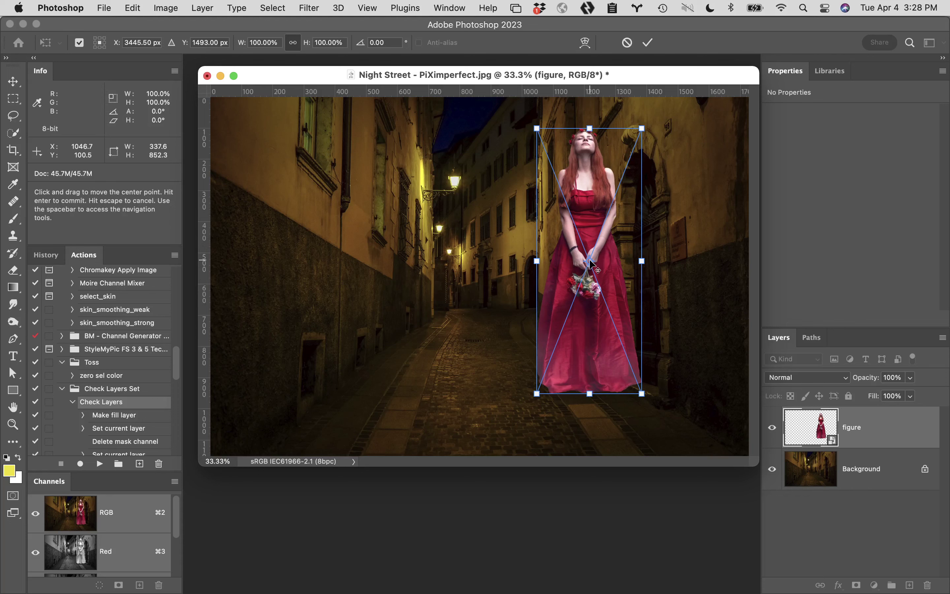
left_click_drag(590, 262, 592, 390)
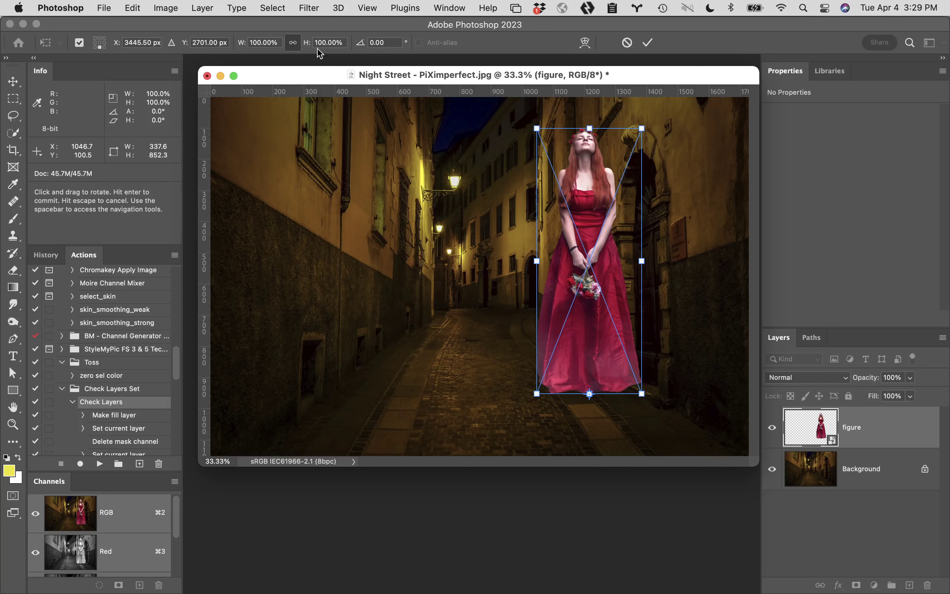
left_click_drag(537, 128, 584, 249)
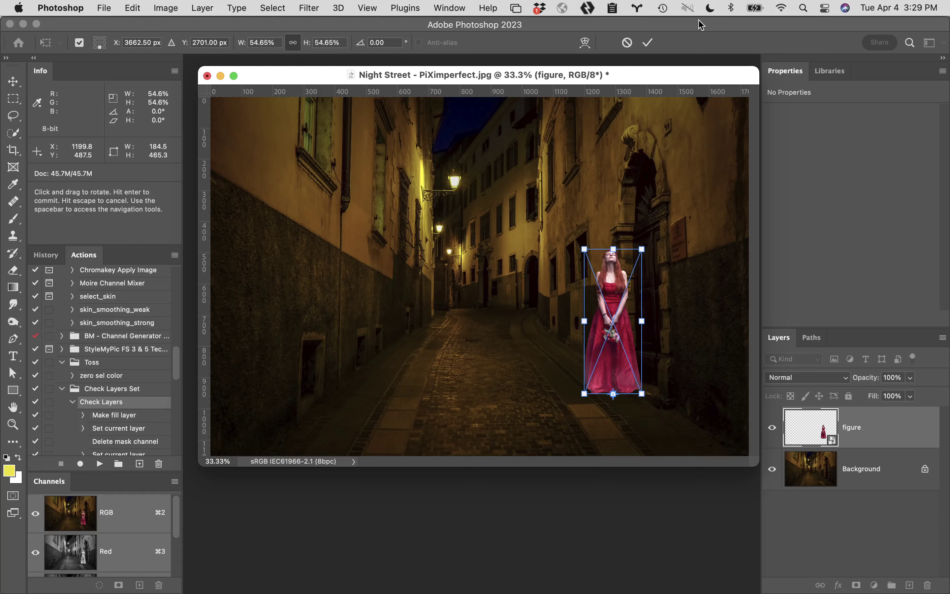
left_click(647, 42)
Move the figure away from the doorway toward the street, to X 1131.35 mm, at its current height
key("z")
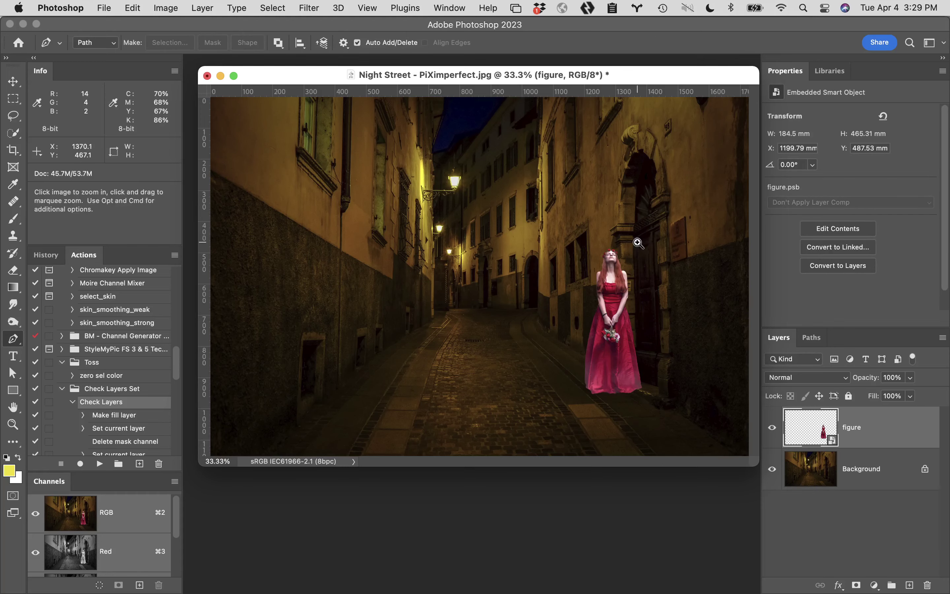
left_click(636, 249)
left_click(661, 237)
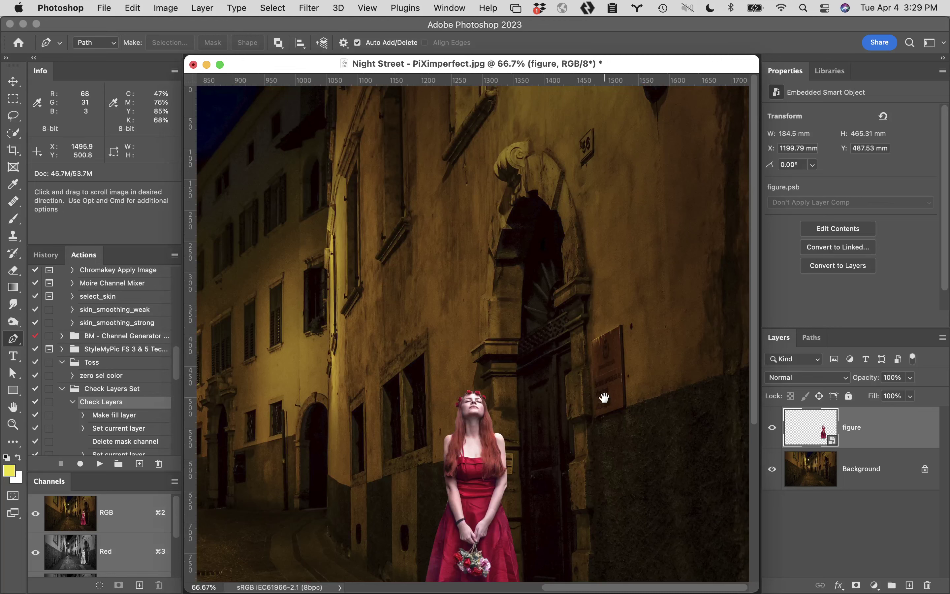
left_click_drag(604, 394, 604, 265)
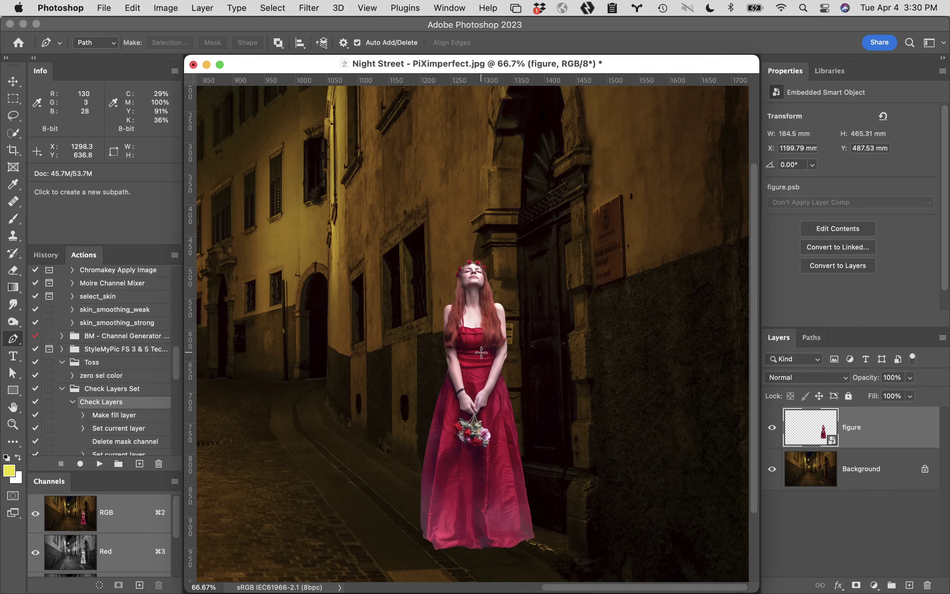
key("v")
left_click_drag(482, 353, 438, 353)
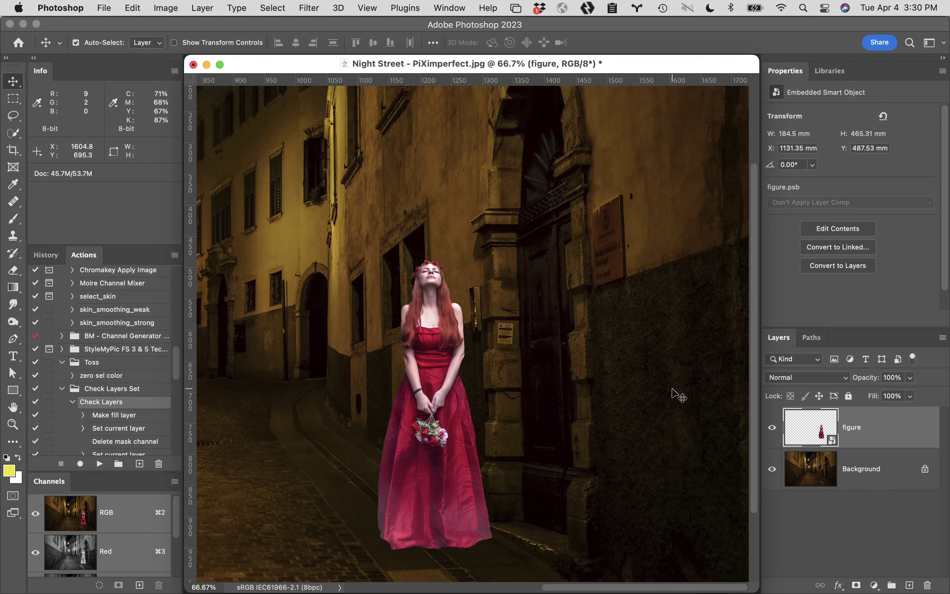
Scale the figure down proportionally to 52.35%, keeping the hem in place
key("super+t")
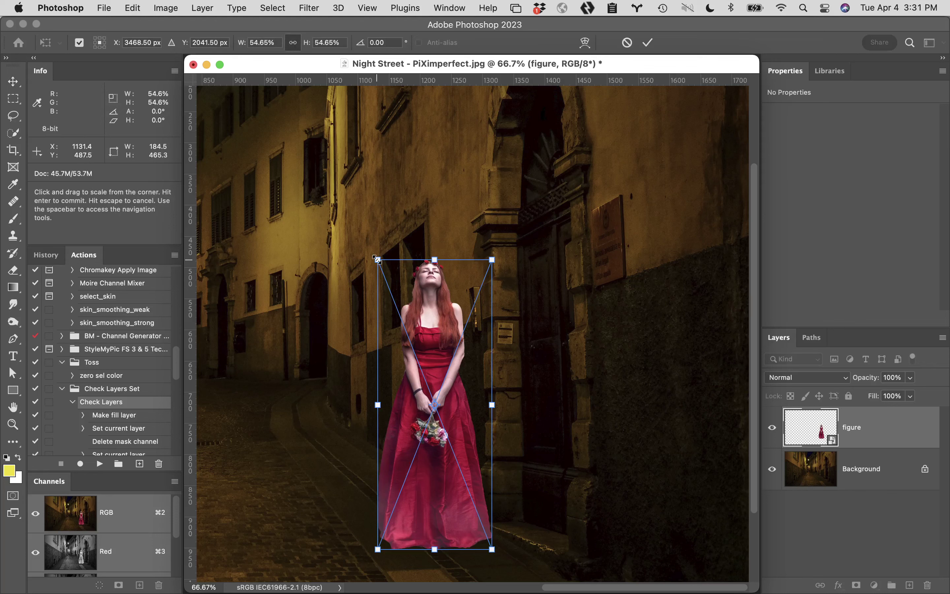
left_click_drag(378, 260, 384, 276)
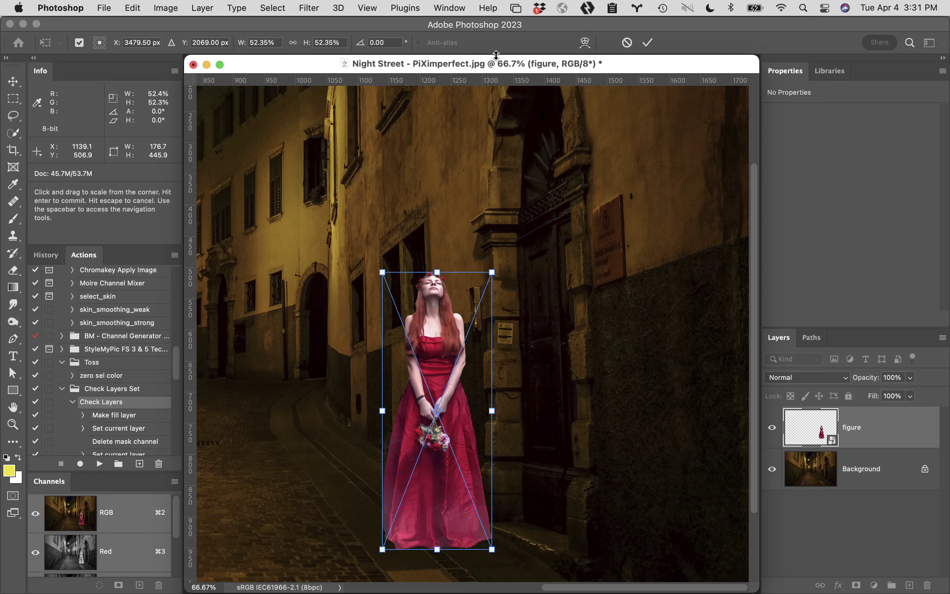
key("Return")
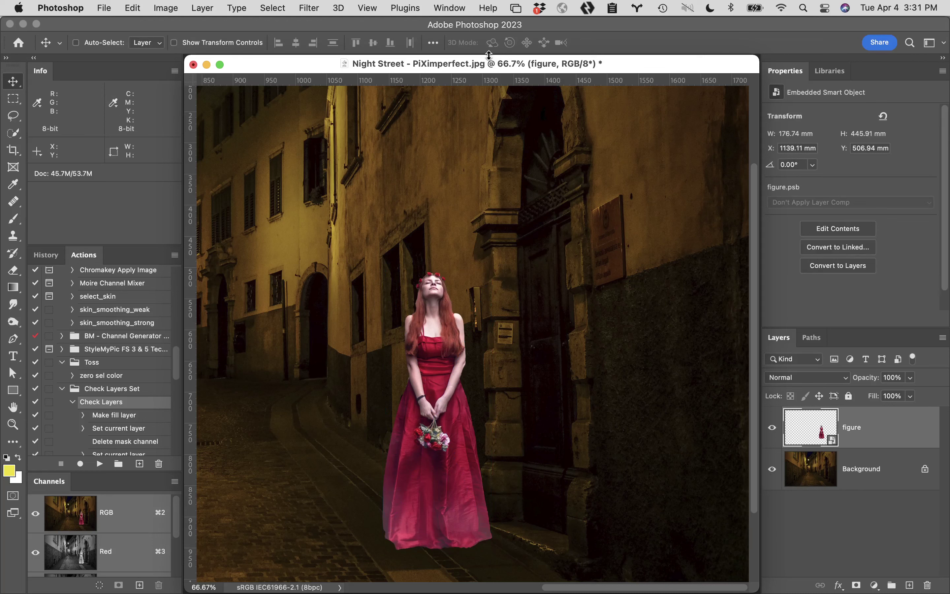
Add a horizontal guide at the figure's eye level and move the figure down to Y 688.62 mm, bringing the eyes to the horizon guide
double_click(13, 410)
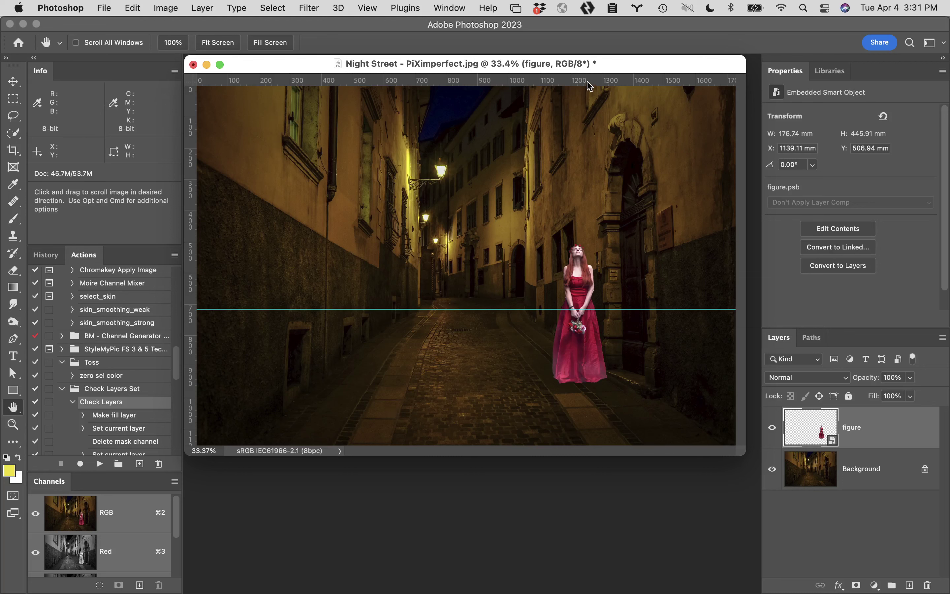
left_click_drag(598, 80, 628, 250)
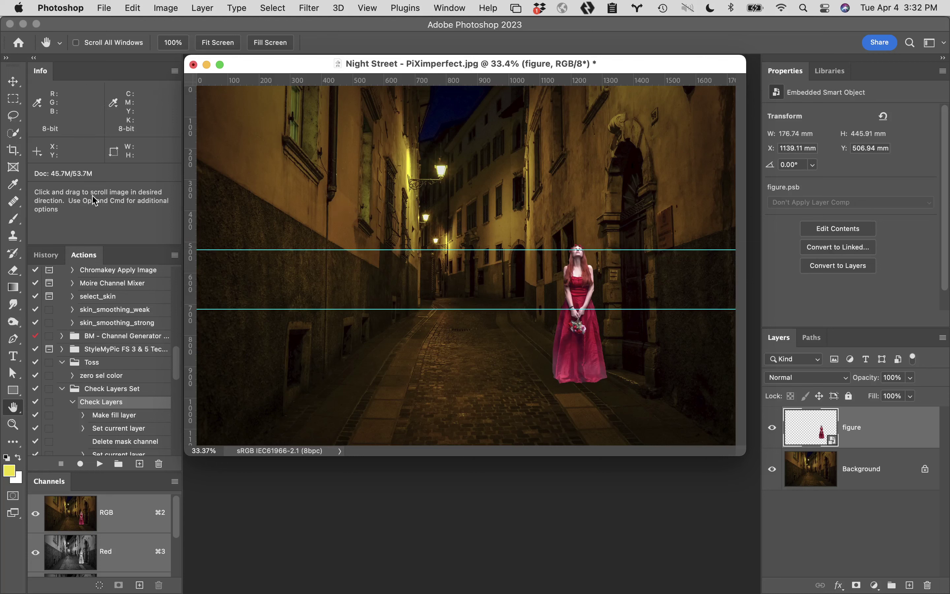
key("v")
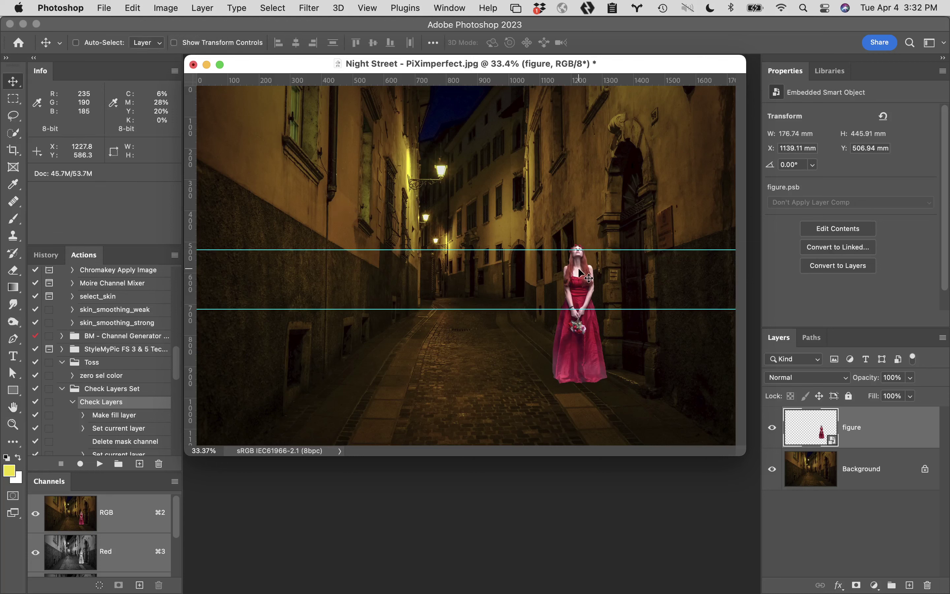
left_click_drag(579, 273, 585, 333)
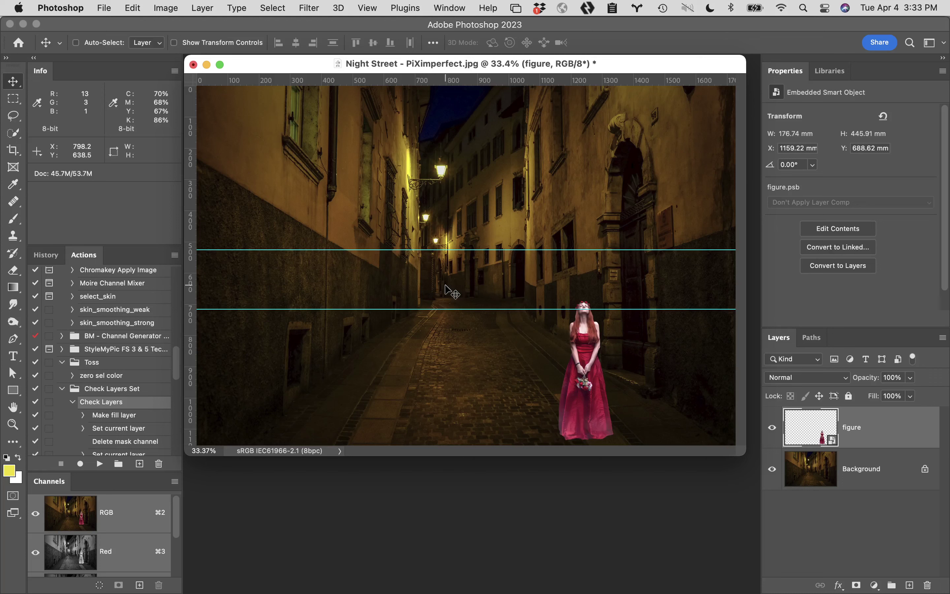
Return the figure to X 1139.11 mm, Y 506.94 mm, with the eyes at the upper guide
key("shift+Left")
key("shift+Left")
key("shift+Up")
key("shift+Up")
key("shift+Up")
key("shift+Up")
key("shift+Up")
key("shift+Up")
key("shift+Up")
key("shift+Up")
key("shift+Up")
key("shift+Up")
key("shift+Up")
key("shift+Up")
key("shift+Up")
key("shift+Up")
key("shift+Up")
key("shift+Up")
key("shift+Up")
key("shift+Up")
key("shift+Up")
key("shift+Up")
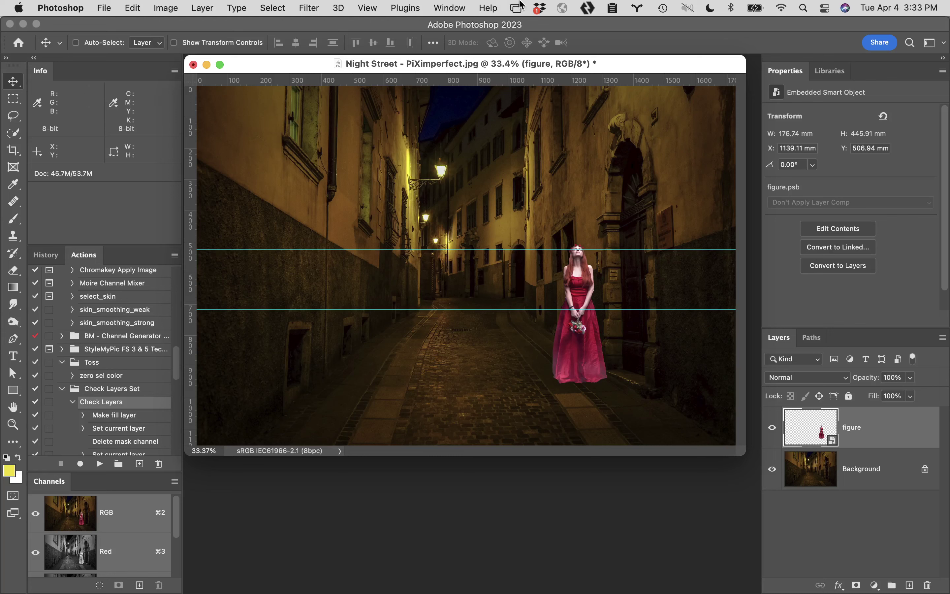
Clear all guides from the Night Street document
left_click(372, 7)
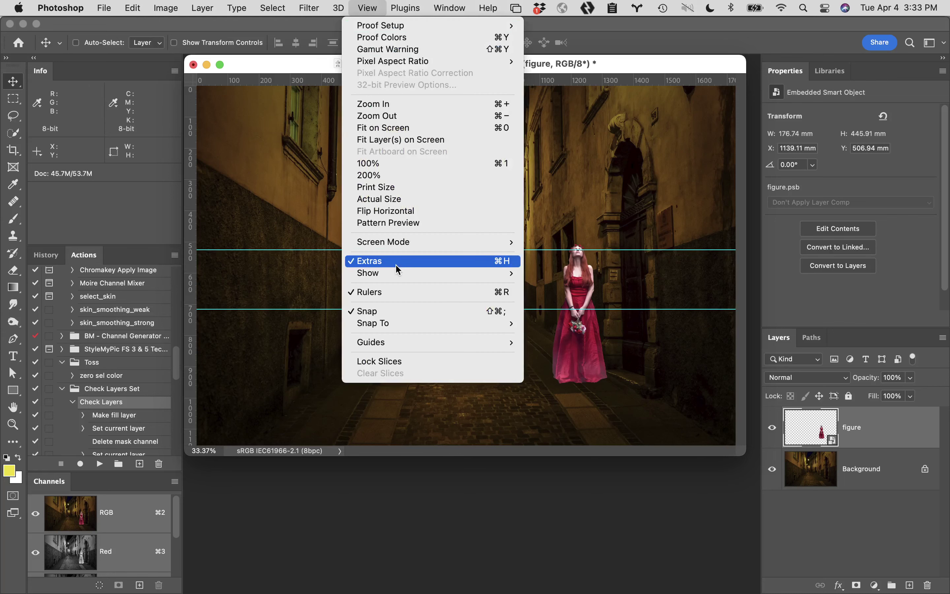
mouse_move(392, 342)
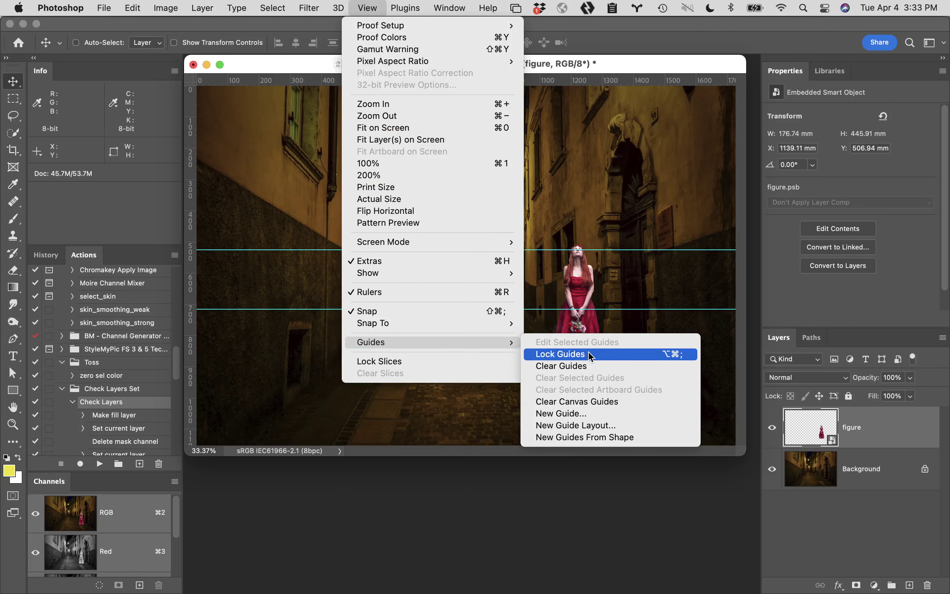
left_click(597, 366)
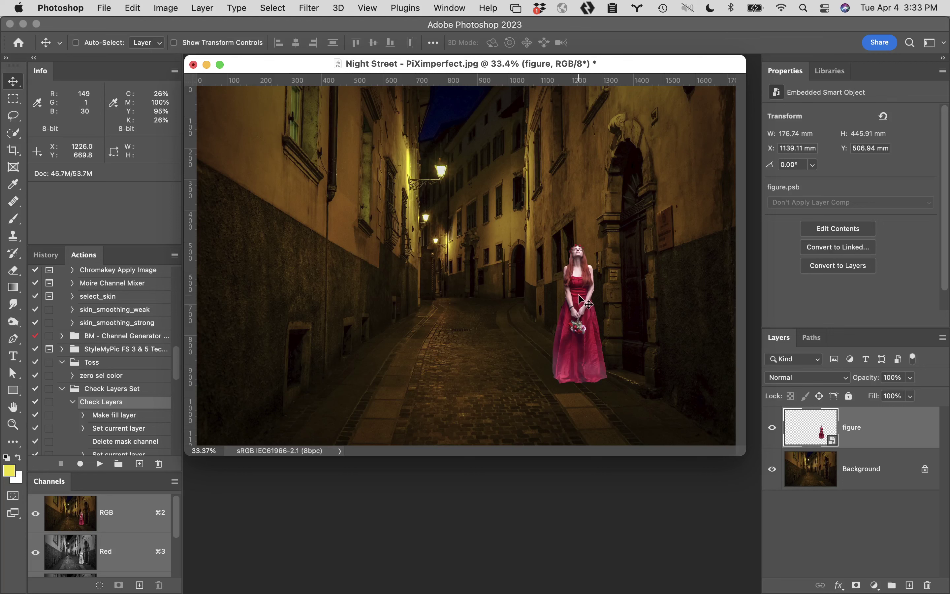
Move the figure to the middle of the street at X 818.44 mm and scale it up proportionally to 67.29%
left_click_drag(582, 300, 477, 292)
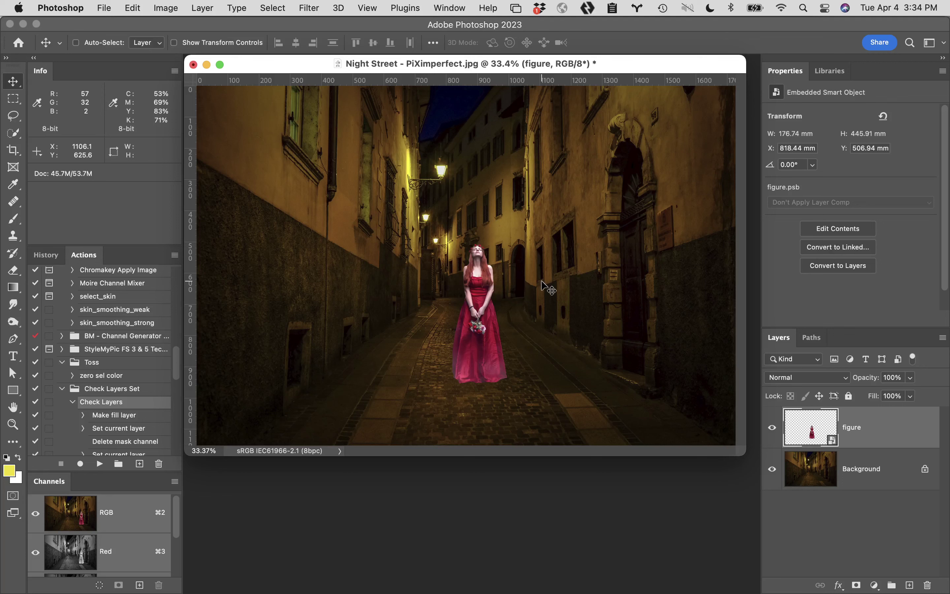
key("super+t")
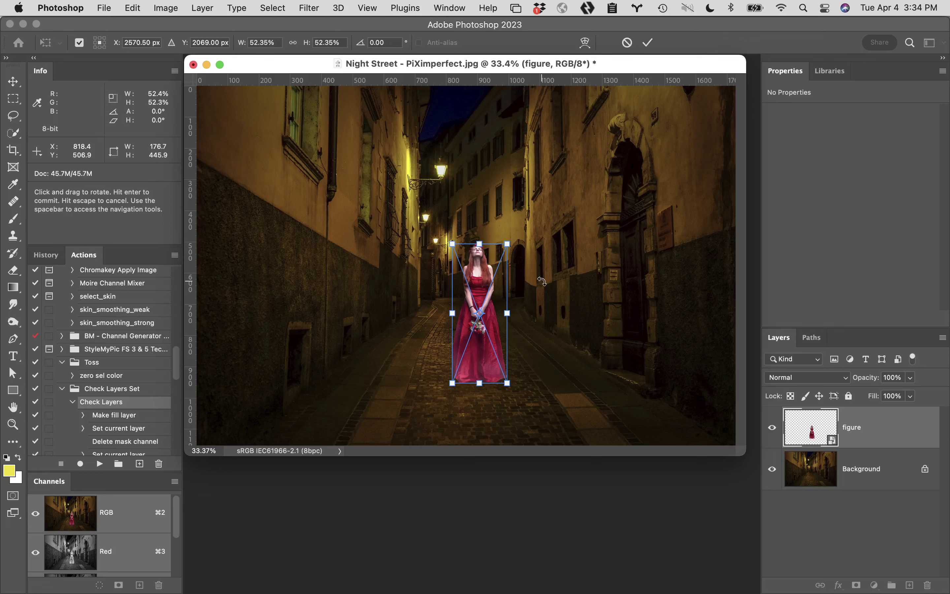
left_click(293, 44)
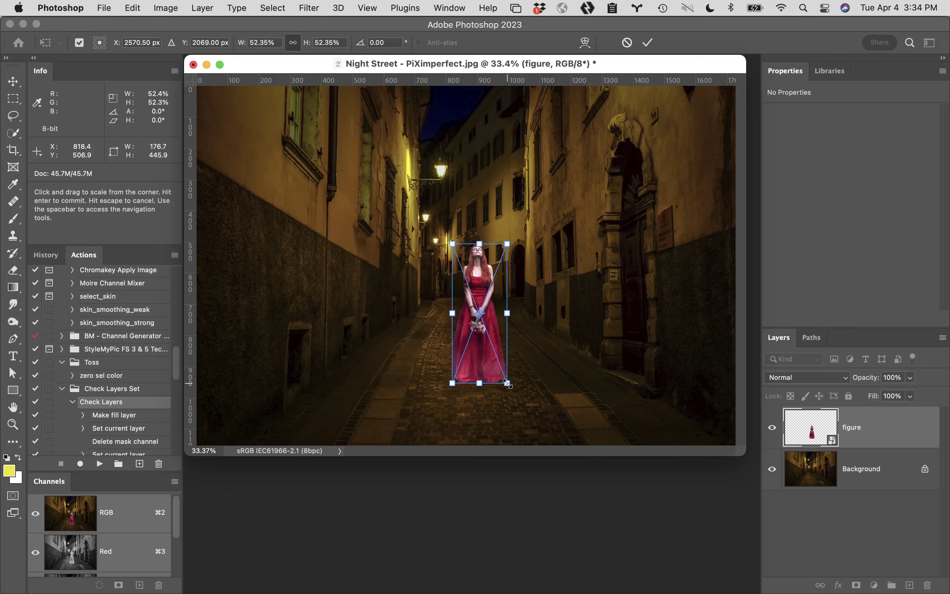
left_click_drag(507, 383, 524, 413)
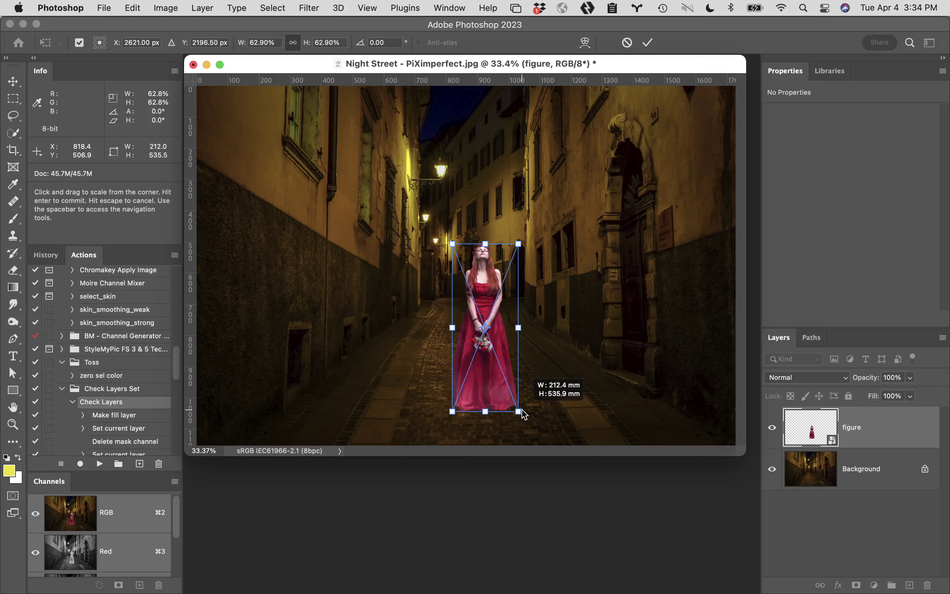
left_click_drag(524, 413, 528, 420)
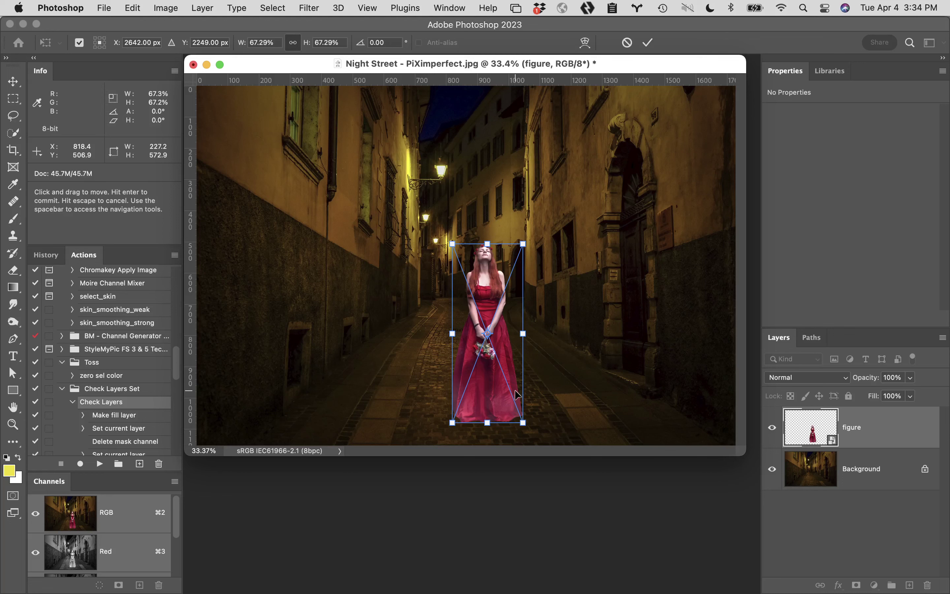
key("Return")
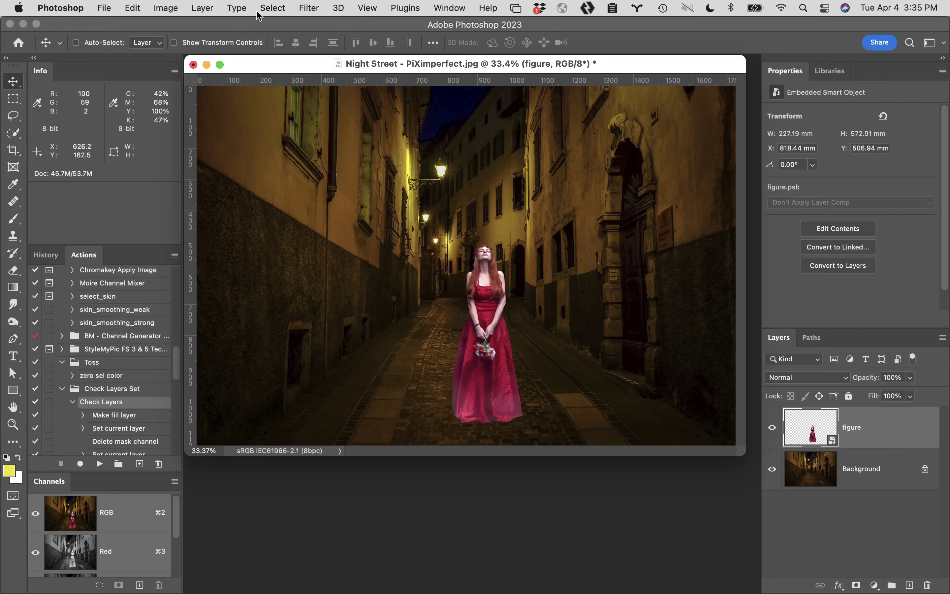
Flip the figure layer horizontally
left_click(132, 8)
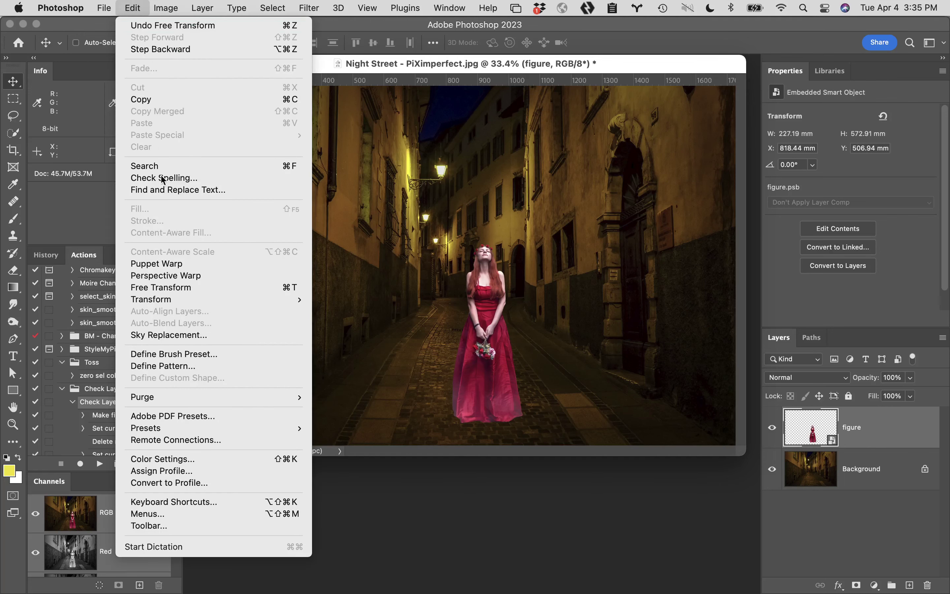
mouse_move(187, 300)
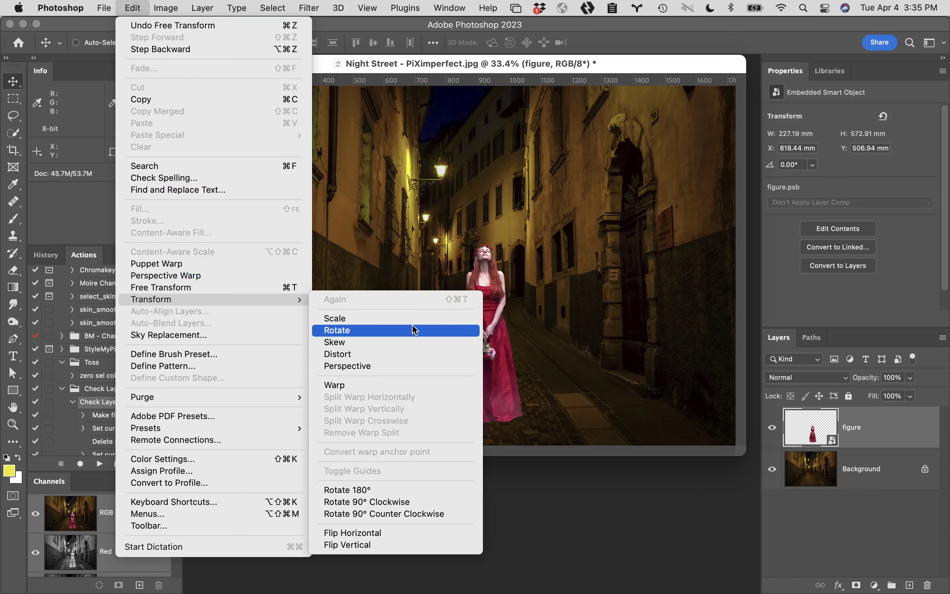
left_click(409, 533)
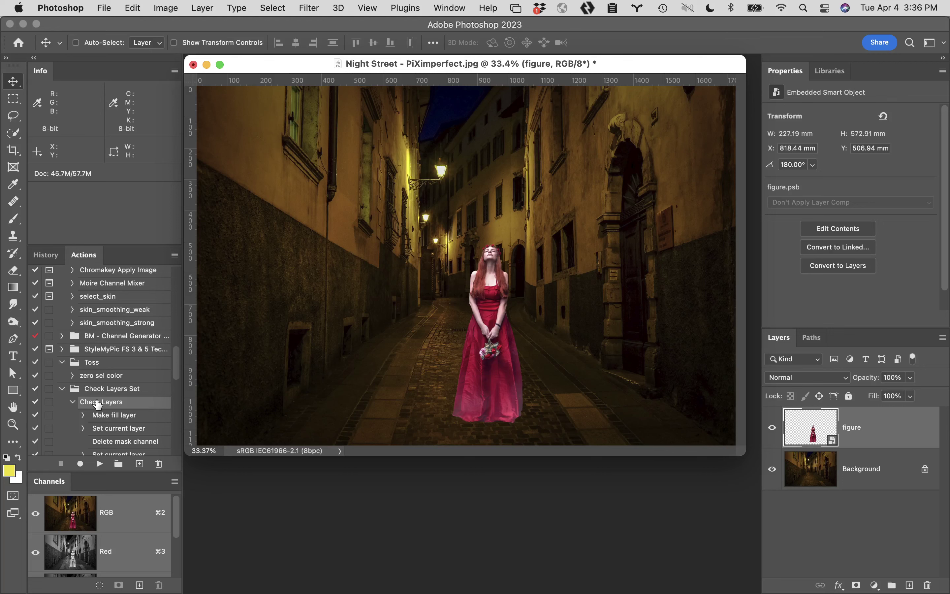
Run the Check Layers action and switch the visible check from the Color Check Layers group to the Luminosity Check Layer
left_click(99, 465)
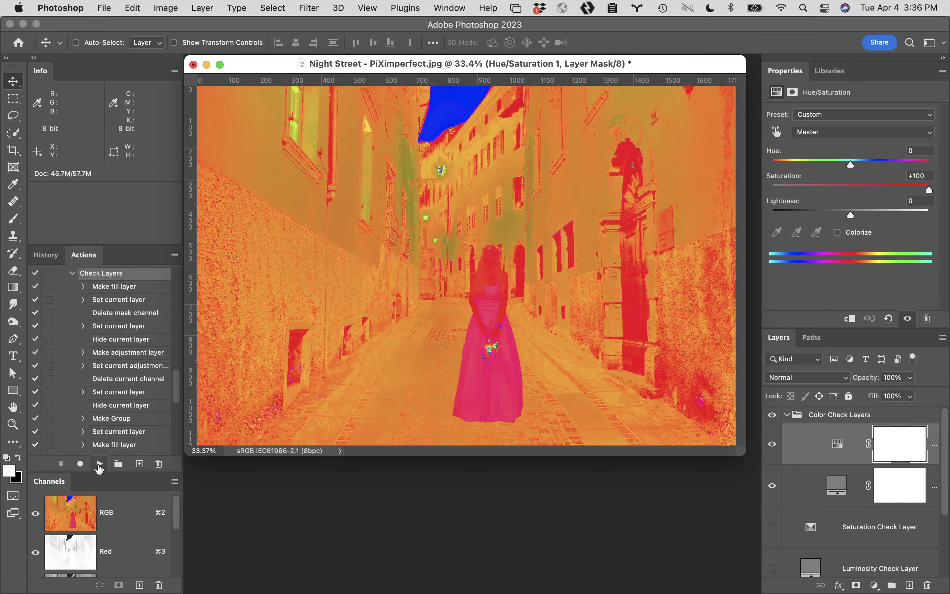
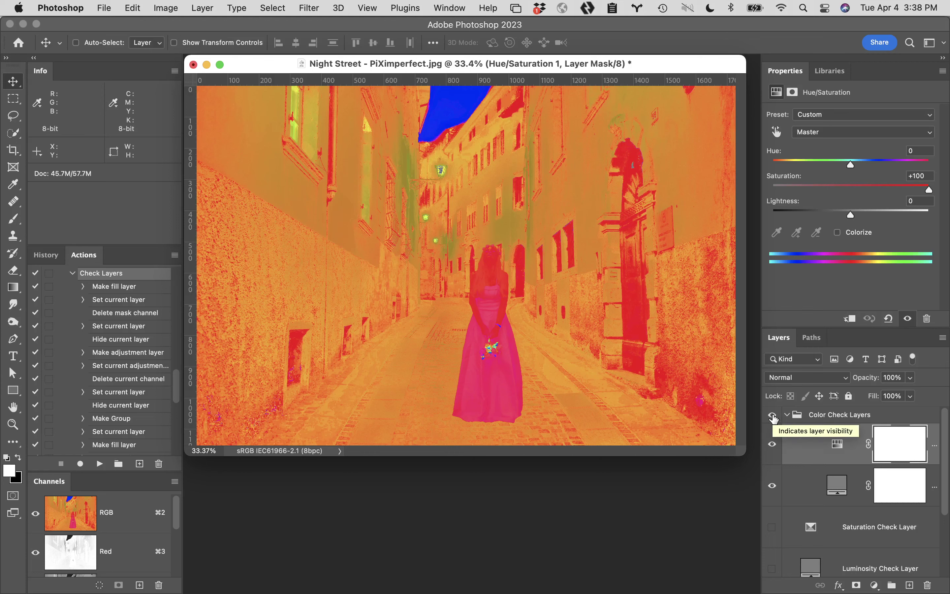
left_click(772, 415)
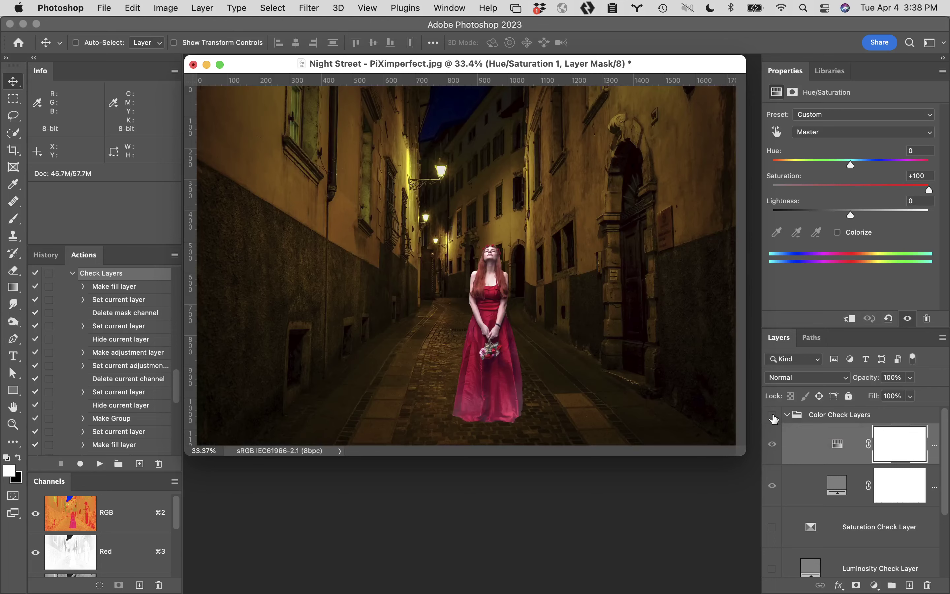
scroll(840, 532, "down", 2)
scroll(839, 532, "down", 1)
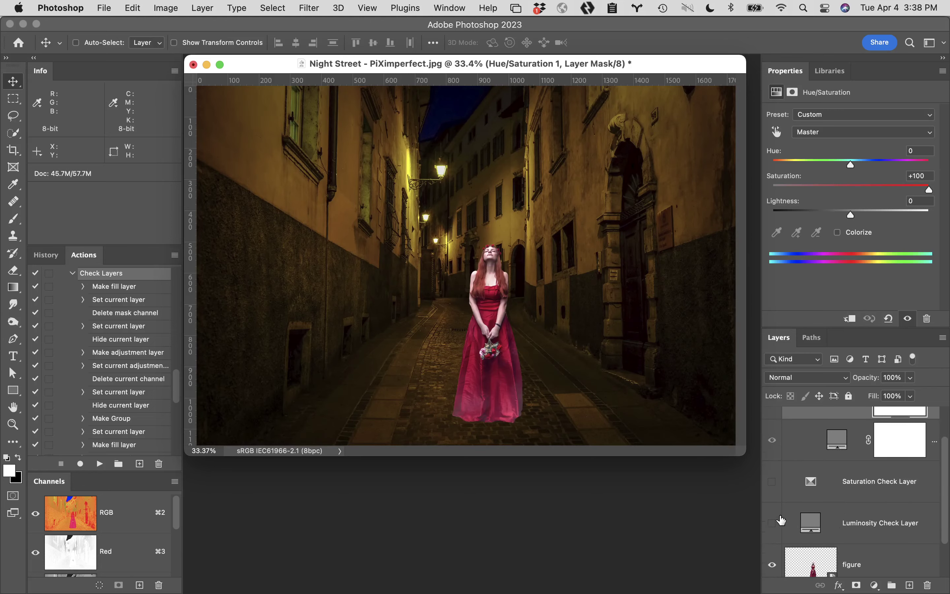
left_click(773, 524)
Add a Curves adjustment layer directly above the figure layer and clip it to the figure
left_click(899, 559)
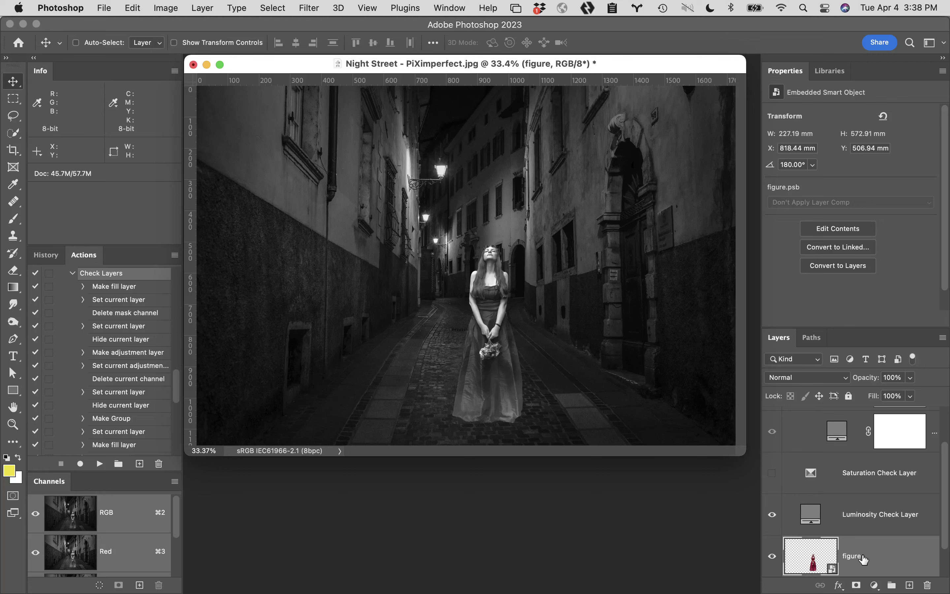
left_click(876, 586)
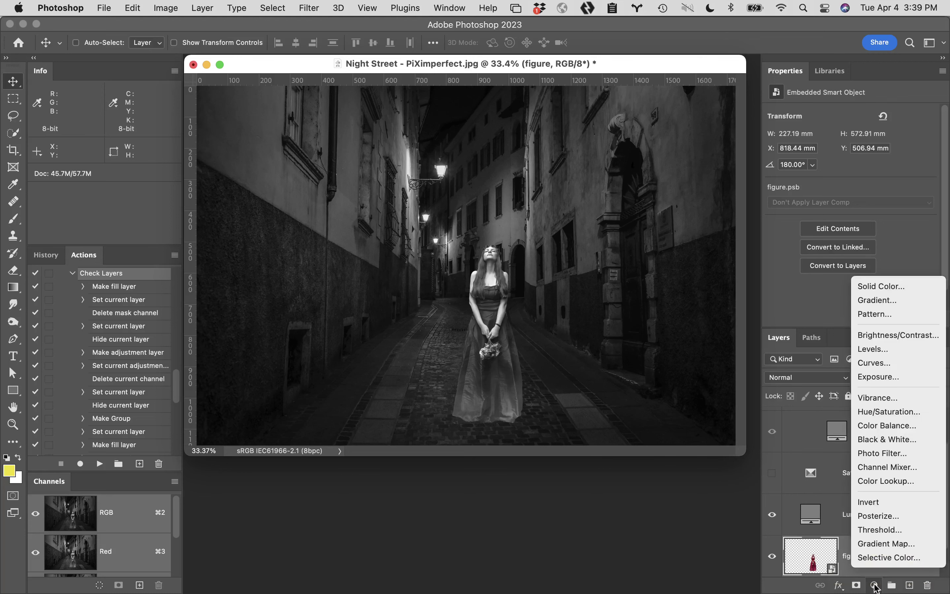
left_click(870, 364)
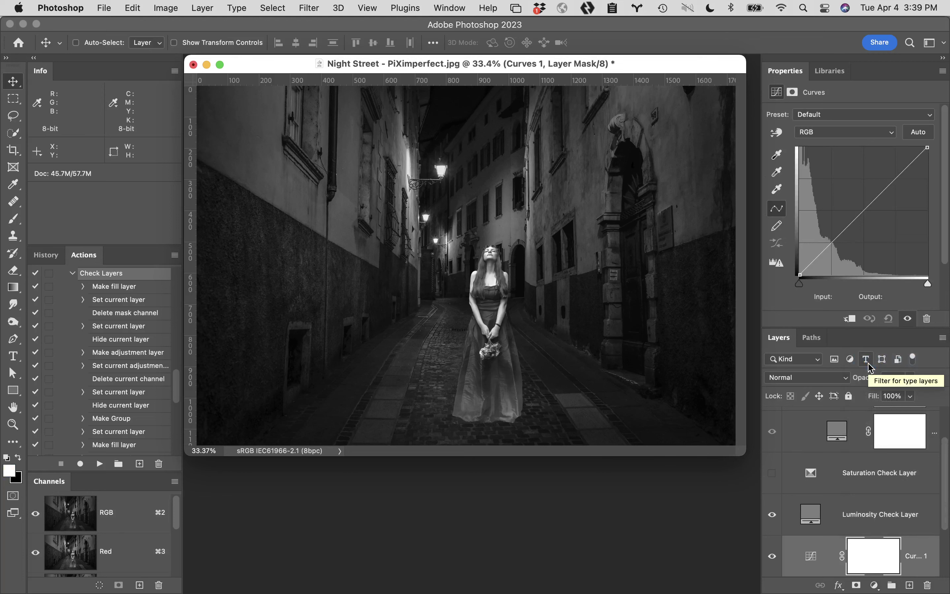
scroll(854, 511, "down", 3)
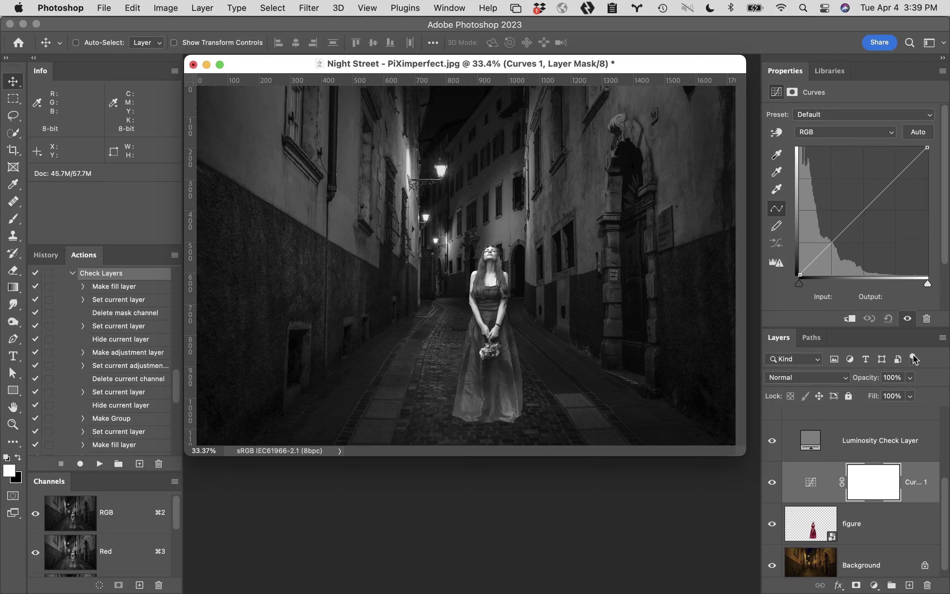
left_click(851, 319)
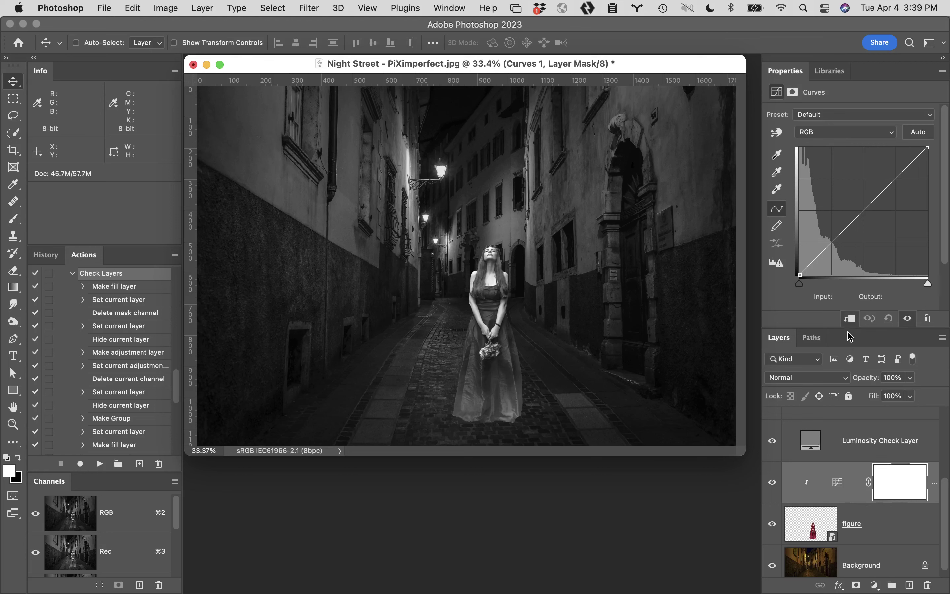
left_click(851, 319)
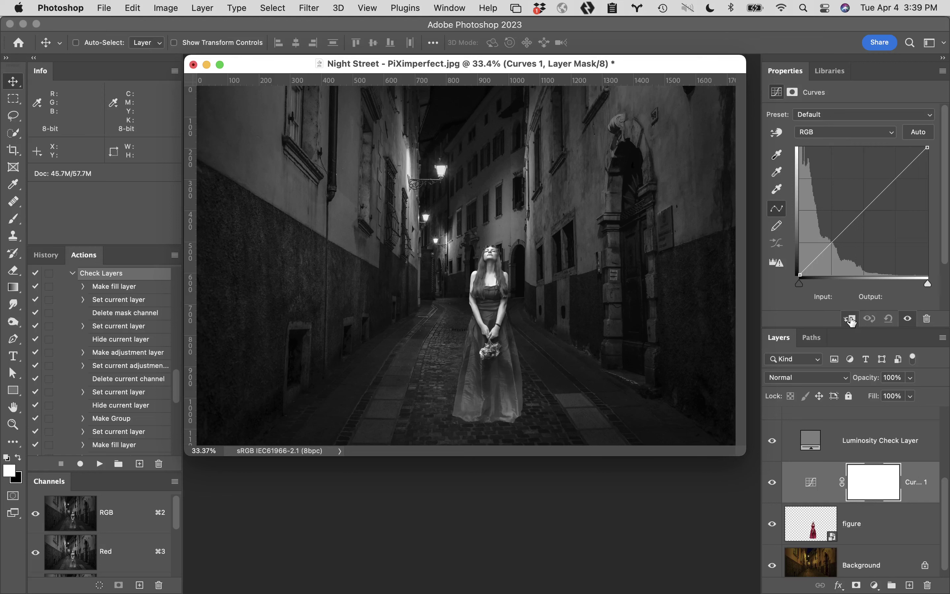
left_click(913, 498, "alt")
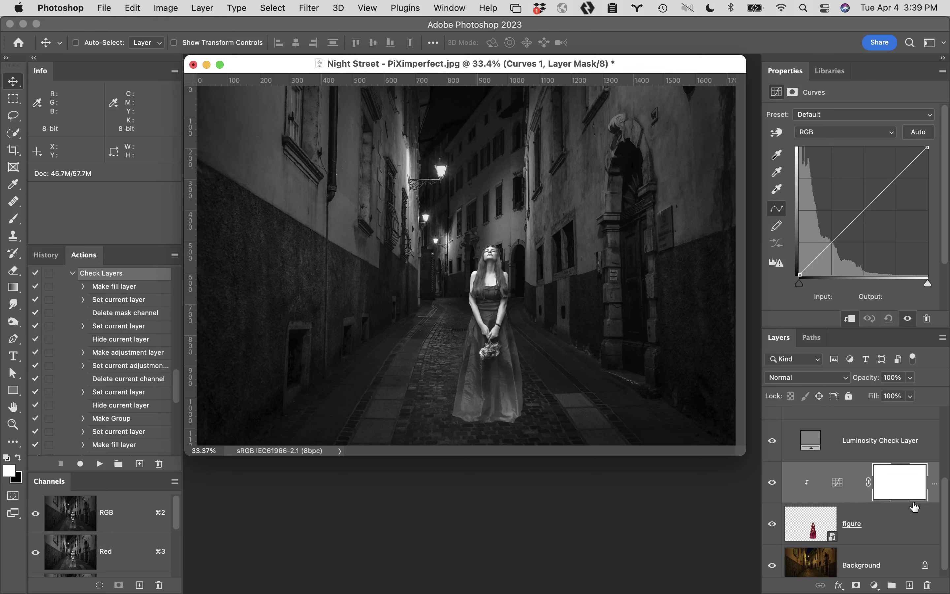
left_click(861, 216)
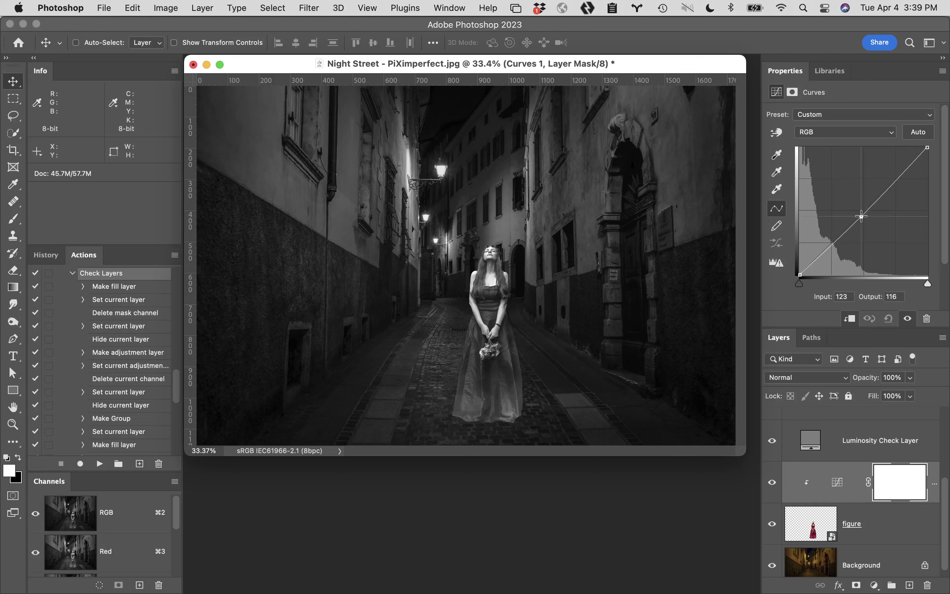
left_click_drag(861, 217, 636, 137)
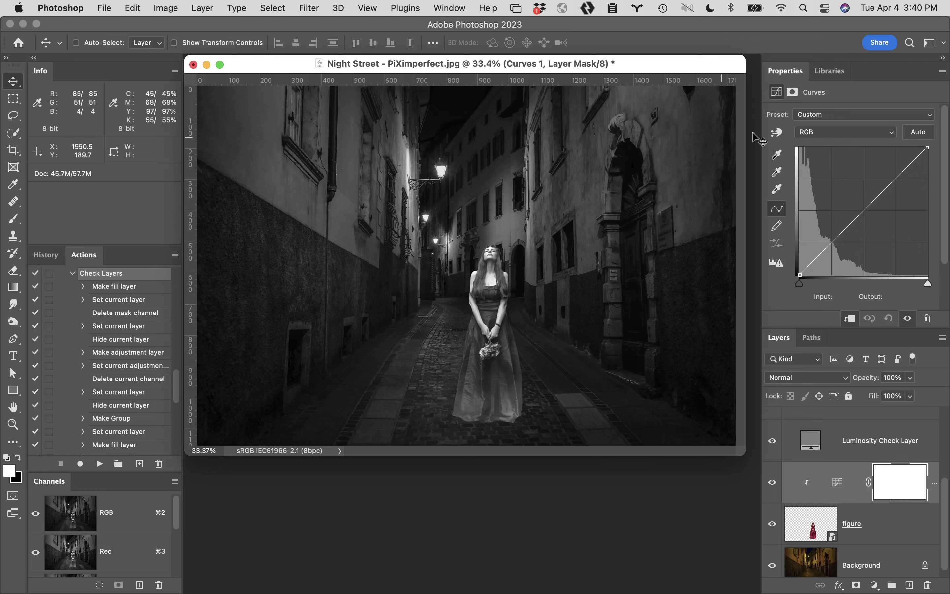
left_click(866, 210)
left_click_drag(867, 211, 886, 226)
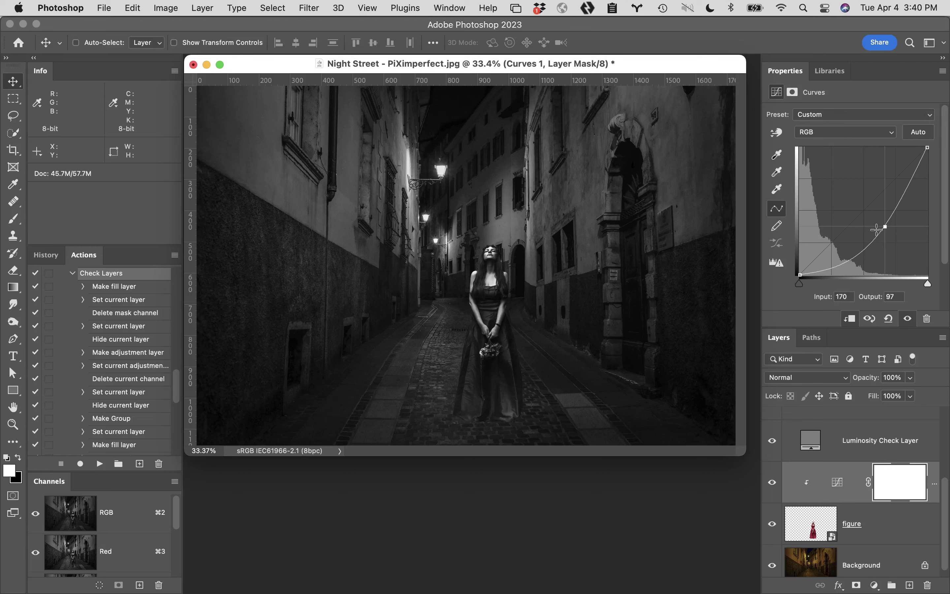
left_click_drag(887, 227, 785, 220)
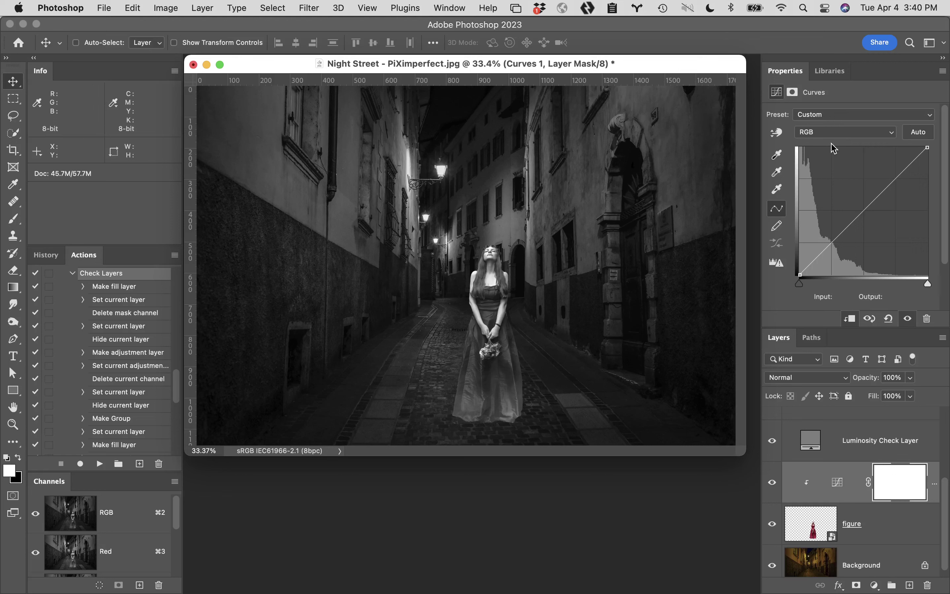
Lower the white point of the figure's clipped Curves layer to output 155 at input 255, and hide the Luminosity Check Layer
left_click_drag(929, 147, 927, 149)
left_click_drag(927, 149, 850, 176)
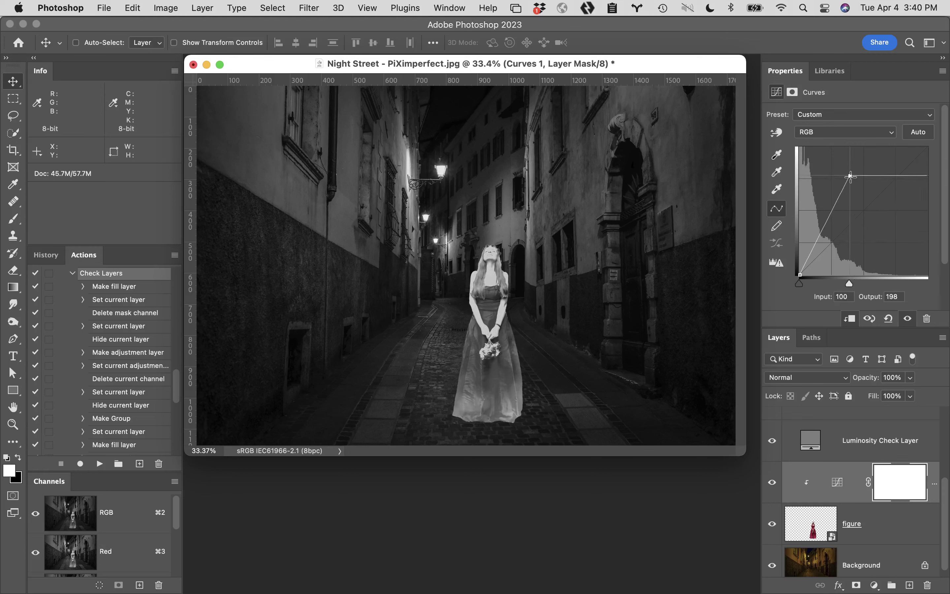
left_click_drag(850, 176, 947, 198)
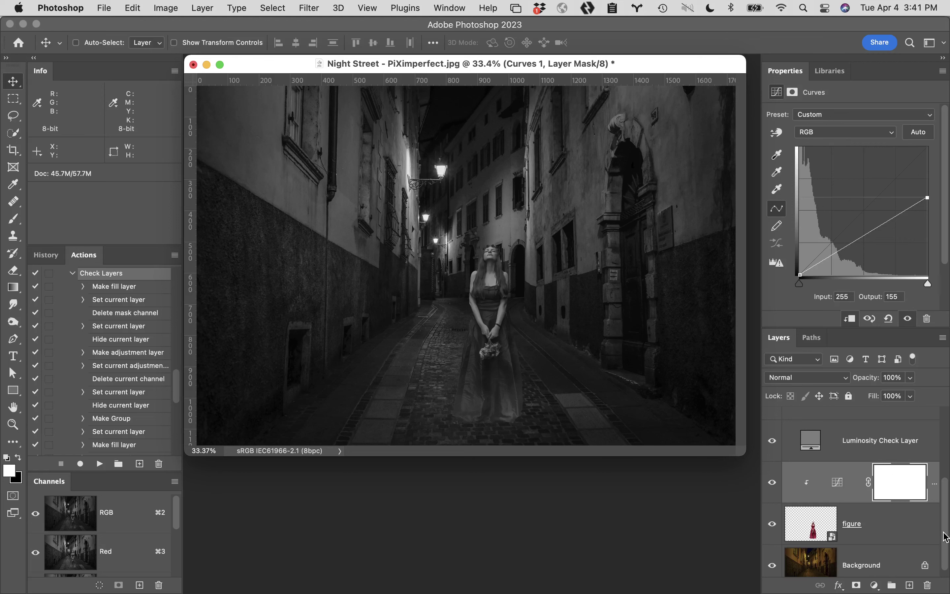
left_click_drag(946, 526, 944, 444)
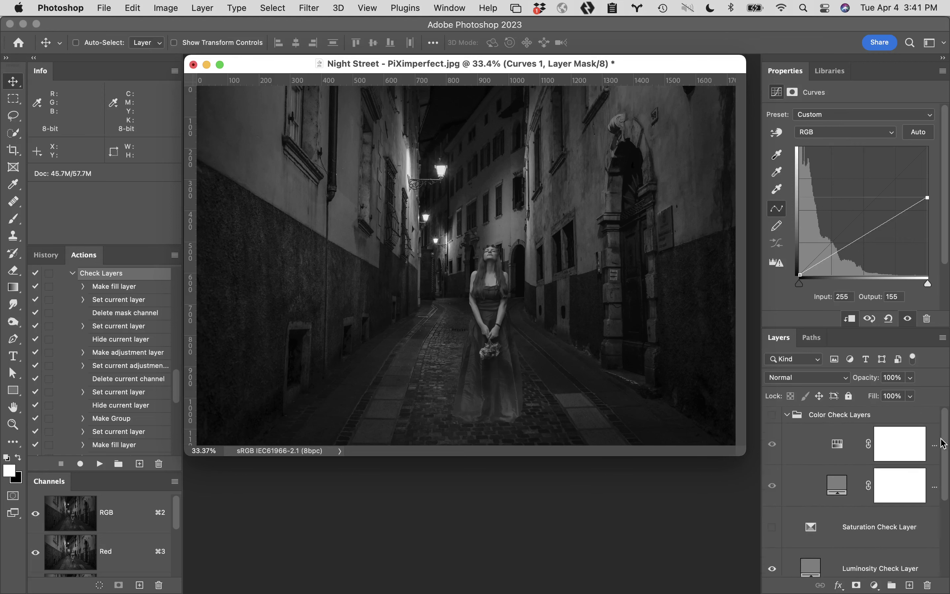
left_click(773, 568)
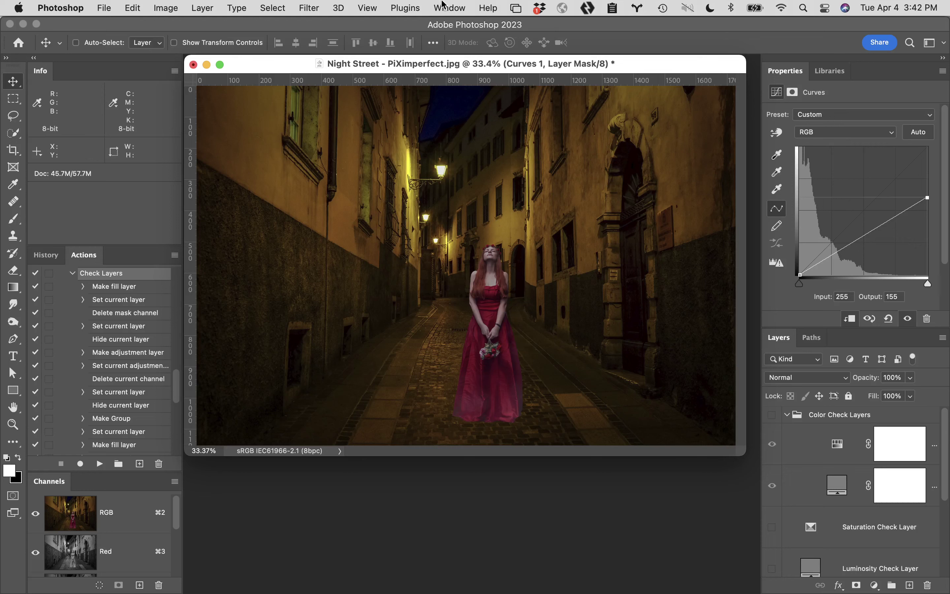
Show the Swatches and place them clear of the figure and the layer stack
left_click(447, 8)
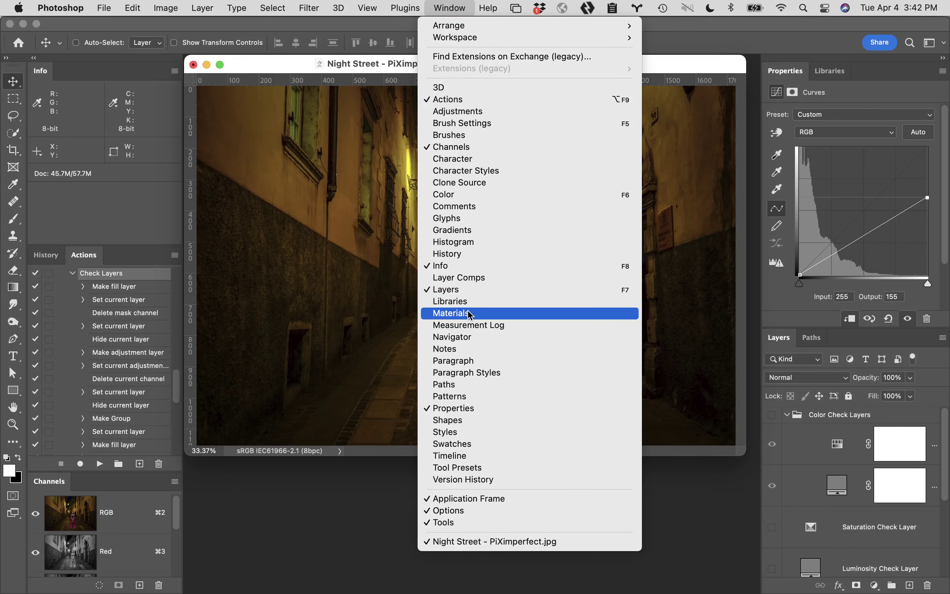
left_click(492, 445)
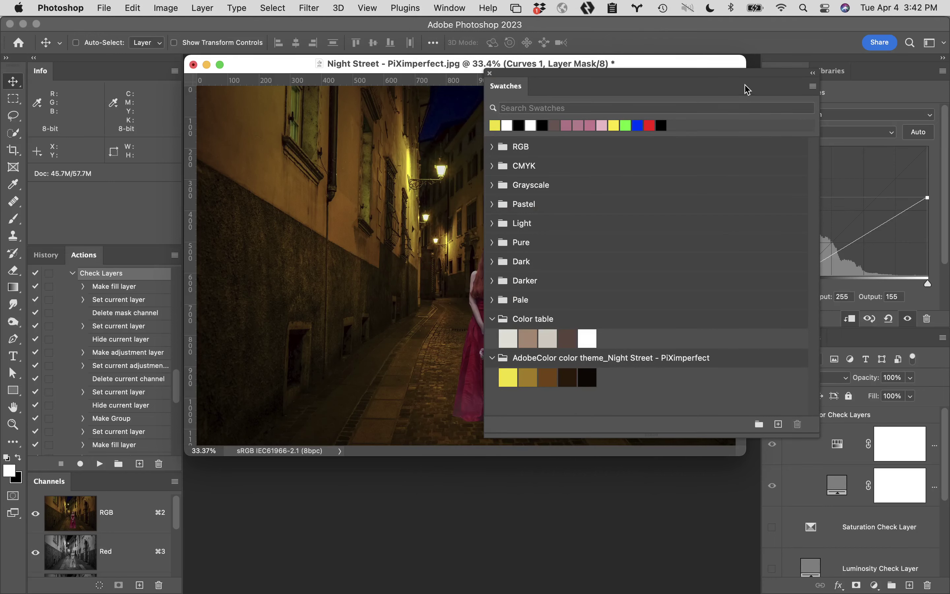
left_click_drag(742, 89, 278, 89)
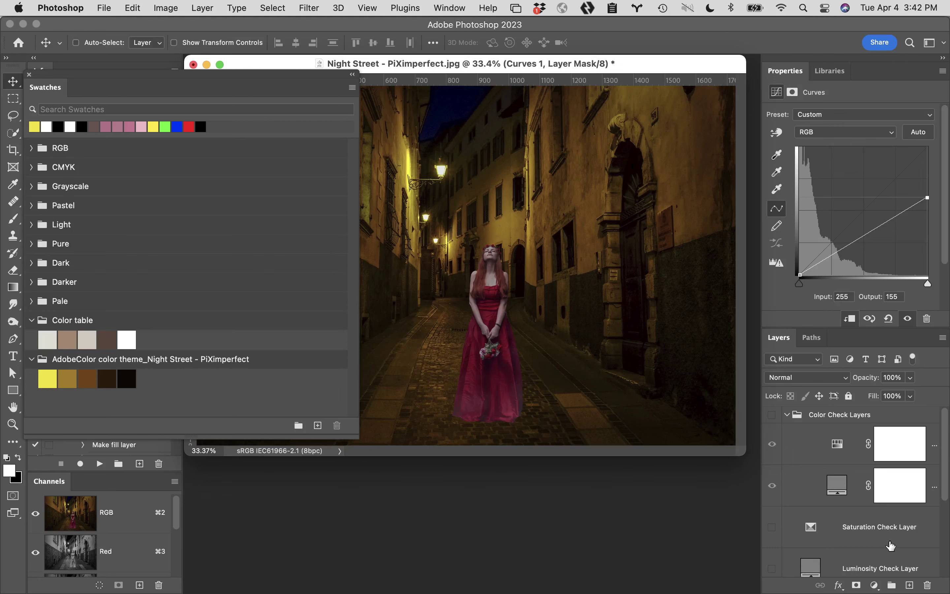
Add a Gradient Map adjustment layer directly above the figure's clipped Curves layer
scroll(889, 544, "down", 3)
left_click(845, 512)
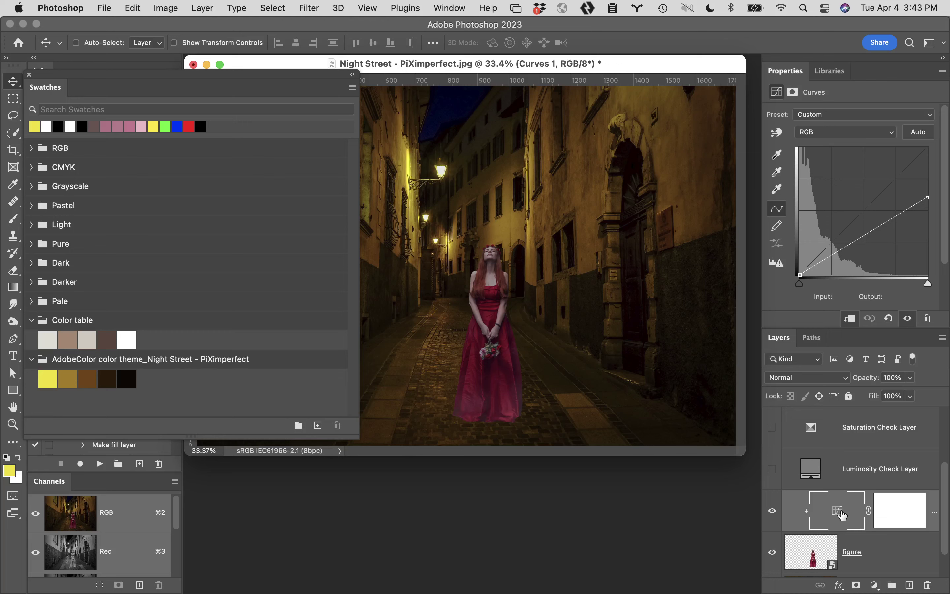
left_click(873, 586)
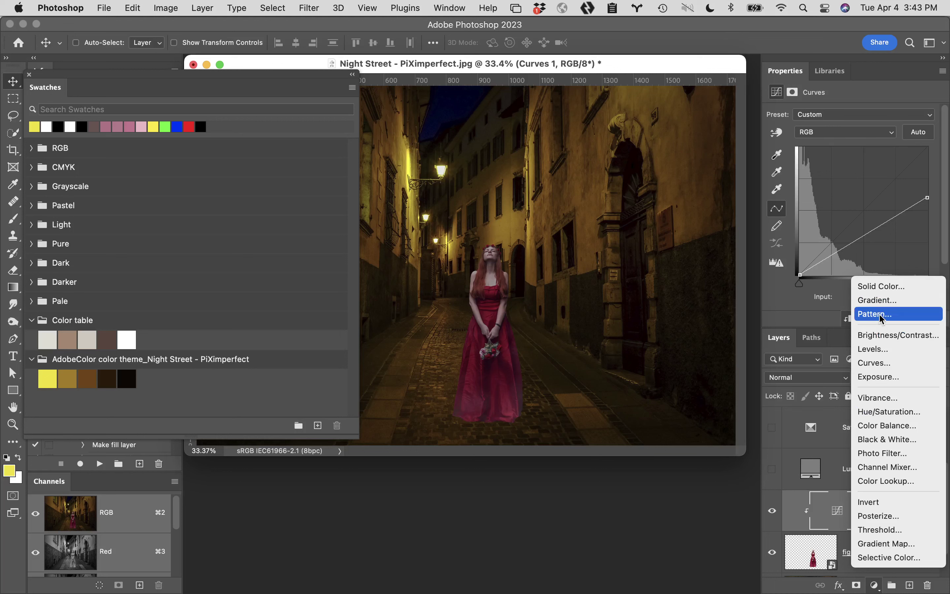
left_click(915, 547)
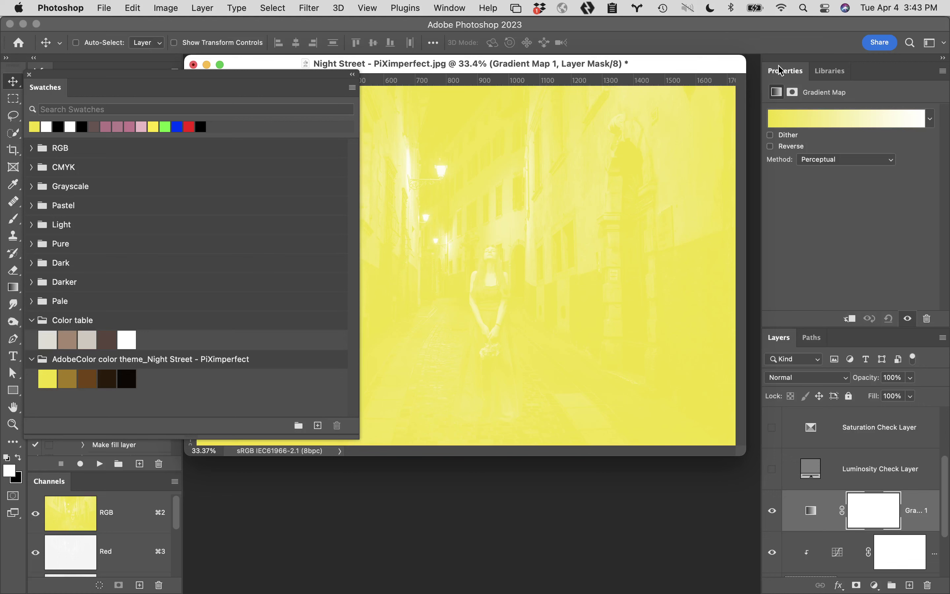
Set the gradient map's dark-end stop to the darkest Night Street theme swatch, 050100, at location 2%
left_click(847, 125)
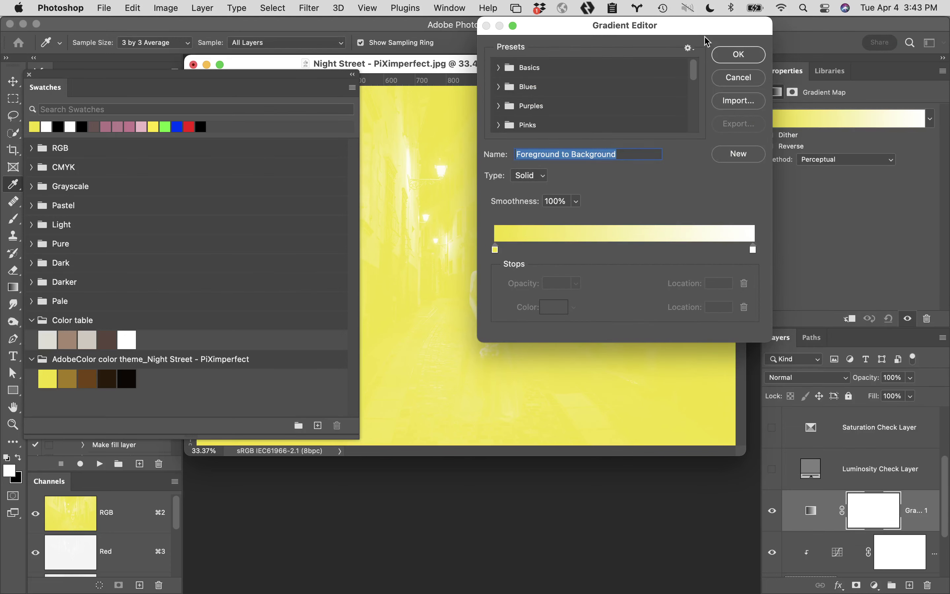
left_click_drag(703, 29, 673, 243)
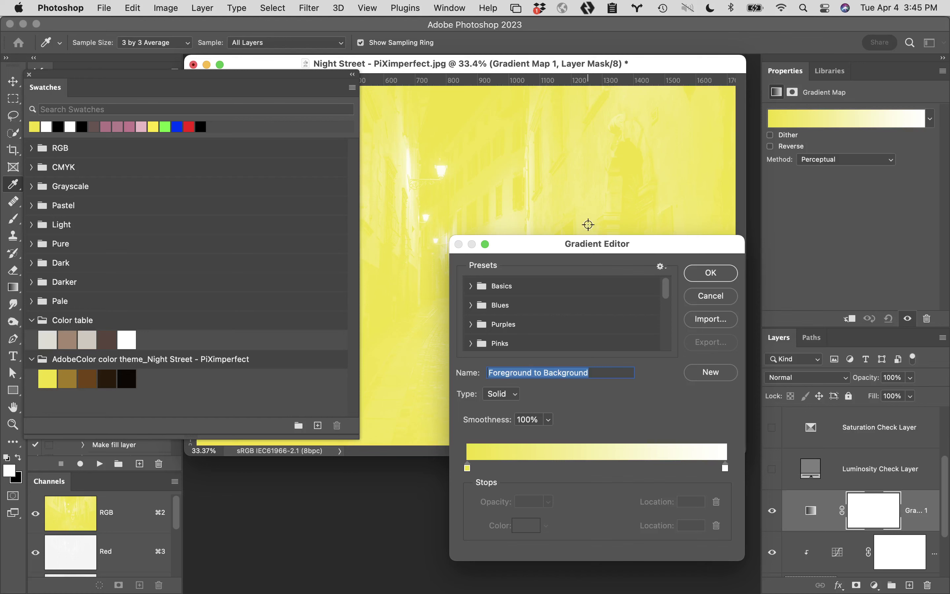
left_click(467, 468)
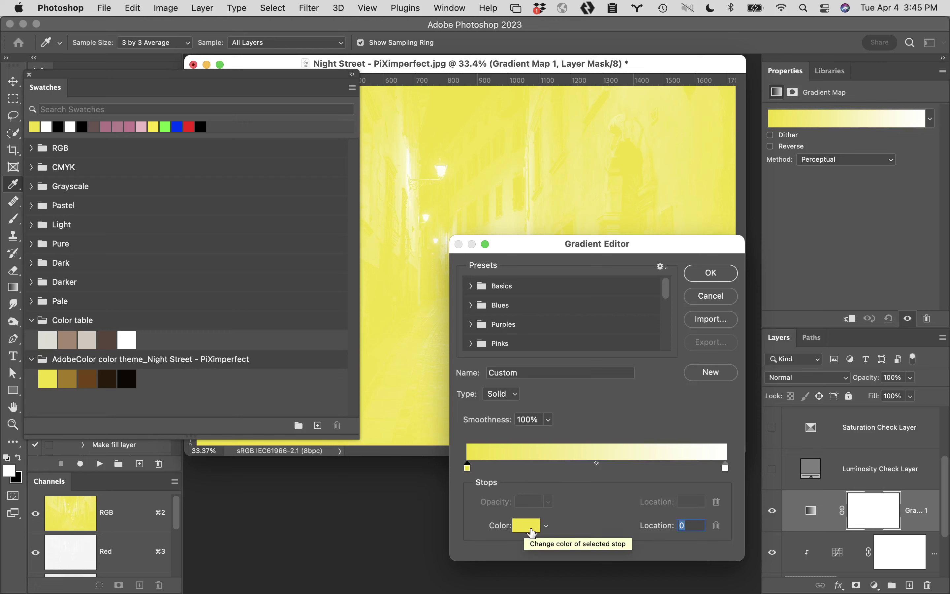
left_click(533, 533)
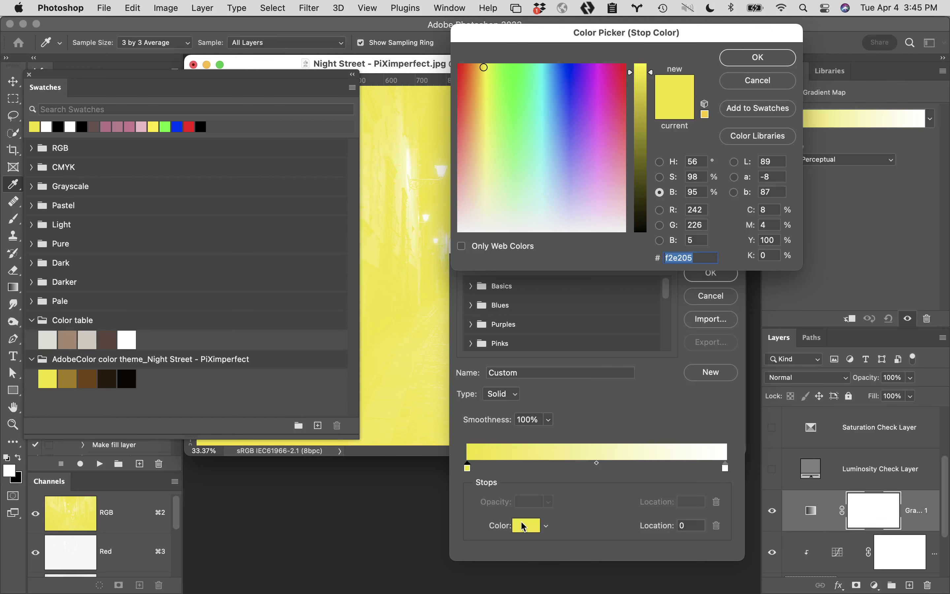
left_click(131, 375)
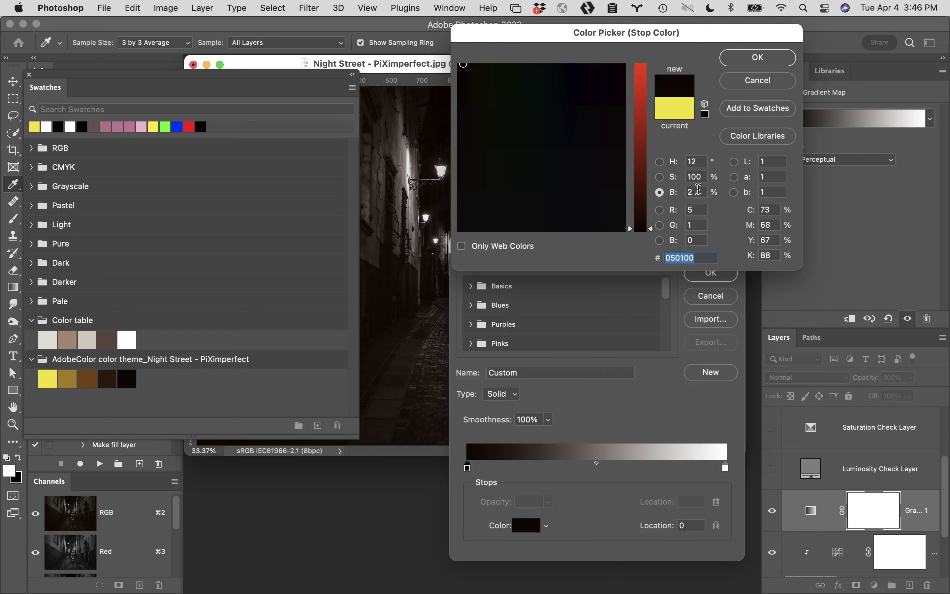
left_click(764, 59)
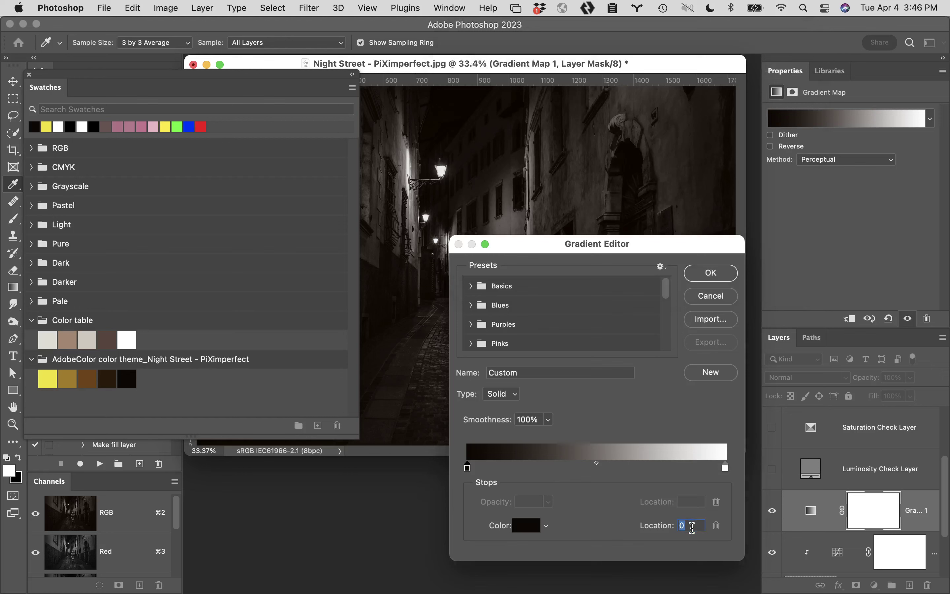
type("2")
Set the gradient map's light-end stop to the yellow Night Street theme swatch, f2e205, at location 95%
left_click(725, 469)
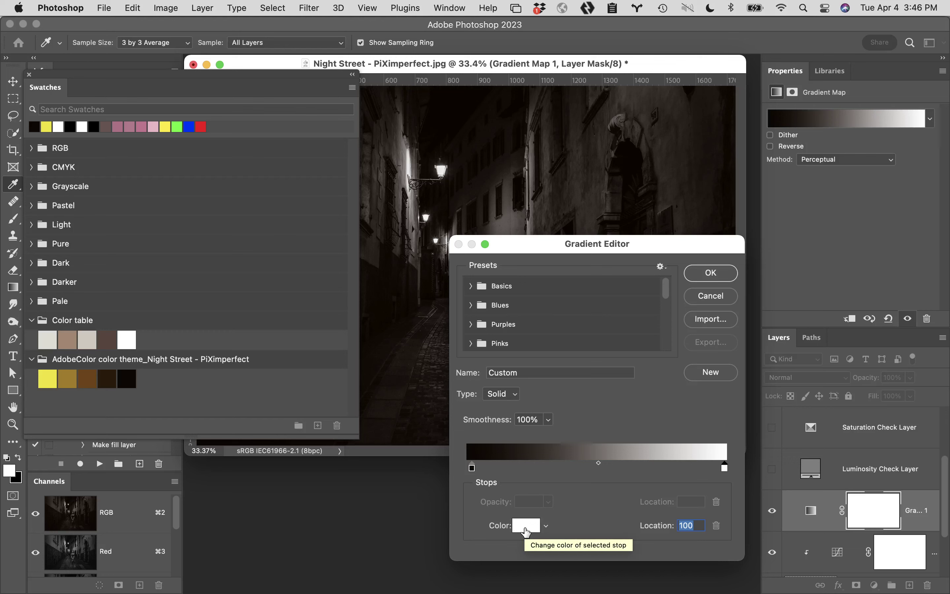
left_click(526, 526)
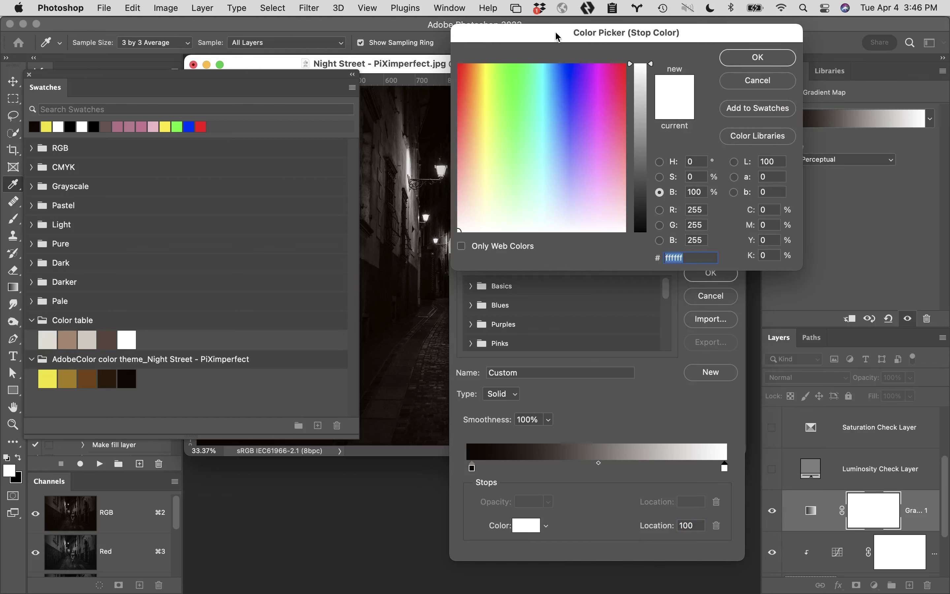
left_click(48, 379)
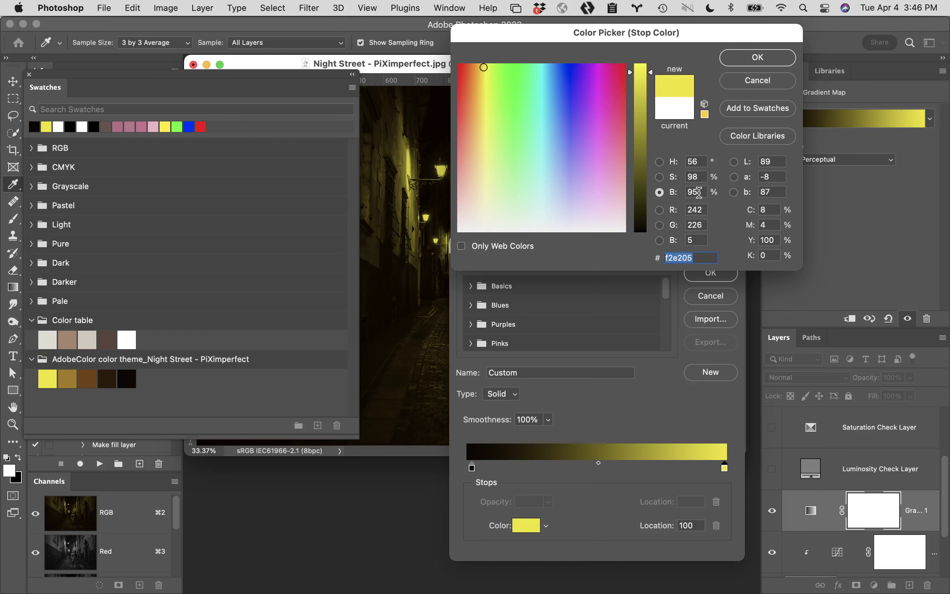
left_click(776, 56)
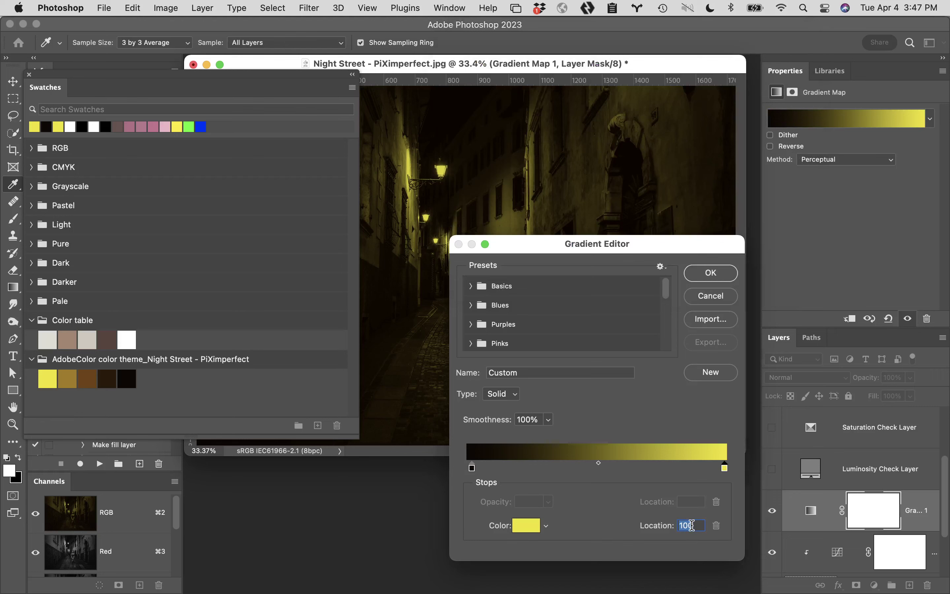
type("95")
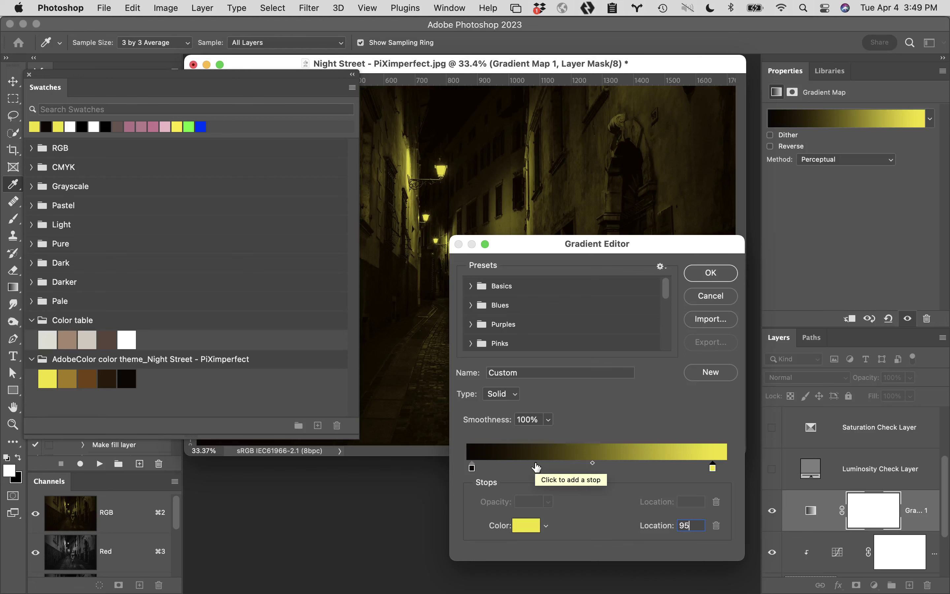
Add a gradient stop in the very dark brown Night Street theme swatch, 261201, at location 15%
left_click(528, 466)
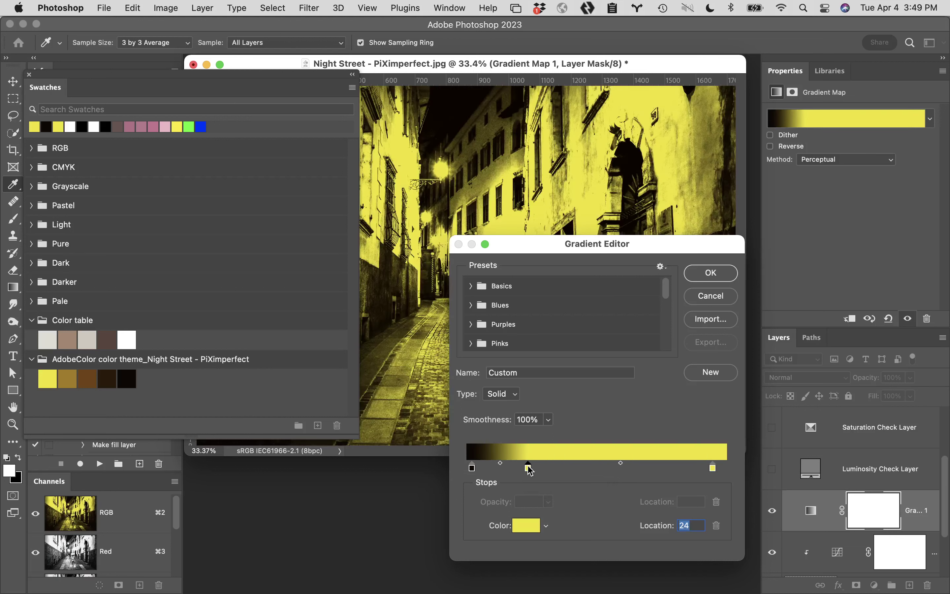
left_click(525, 526)
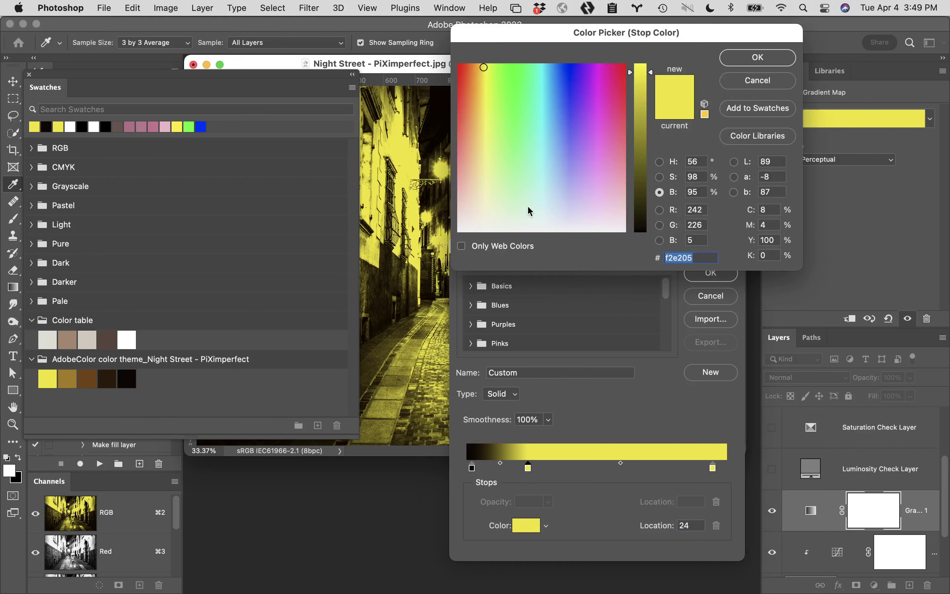
left_click(111, 375)
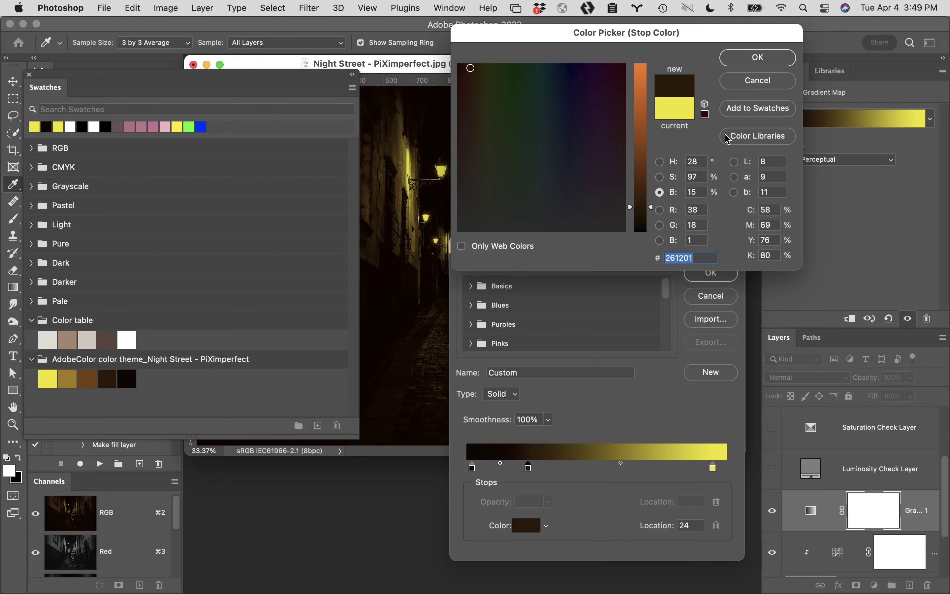
left_click(775, 61)
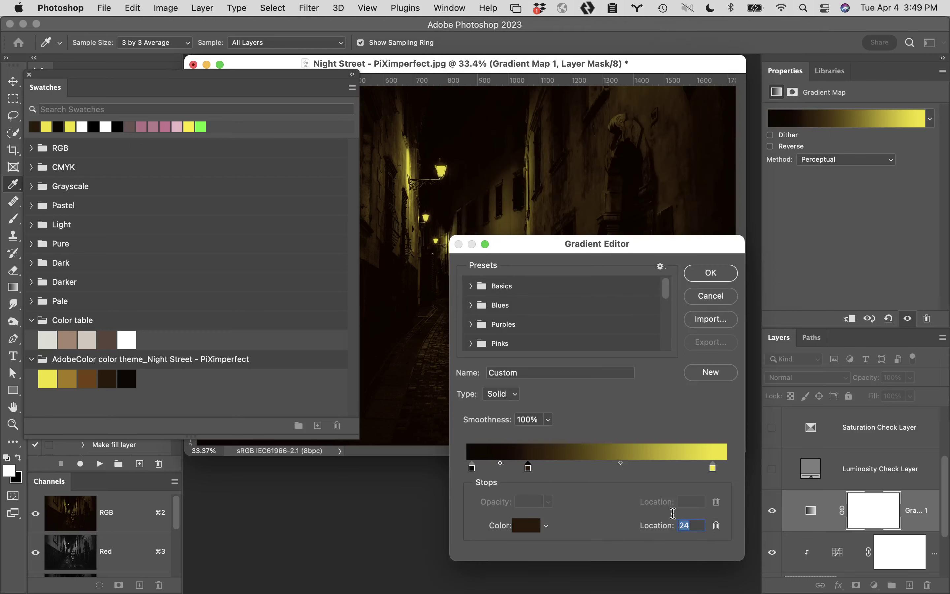
type("15")
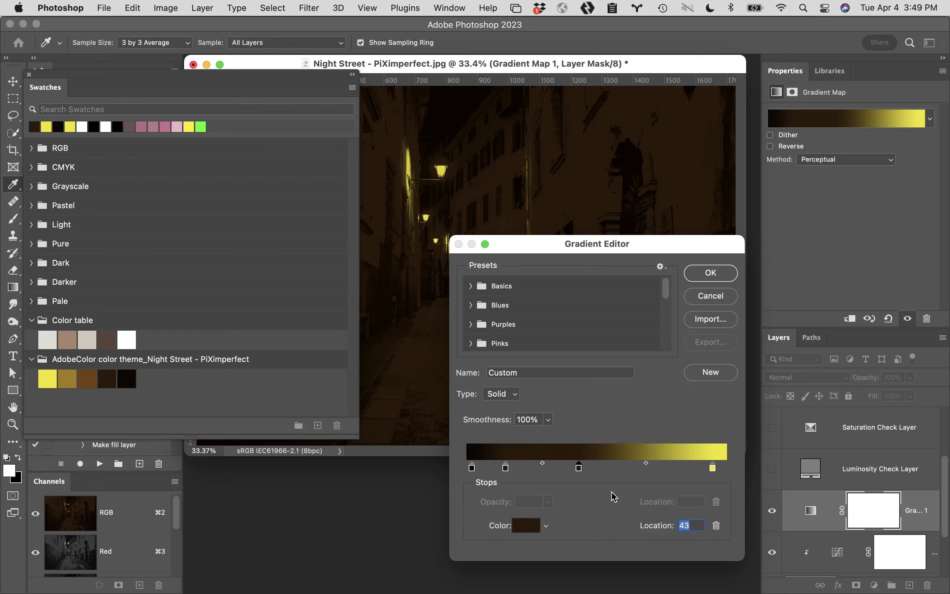
Add a mid-gradient stop in the medium brown Night Street theme swatch, 734002, at location 45%
left_click(526, 526)
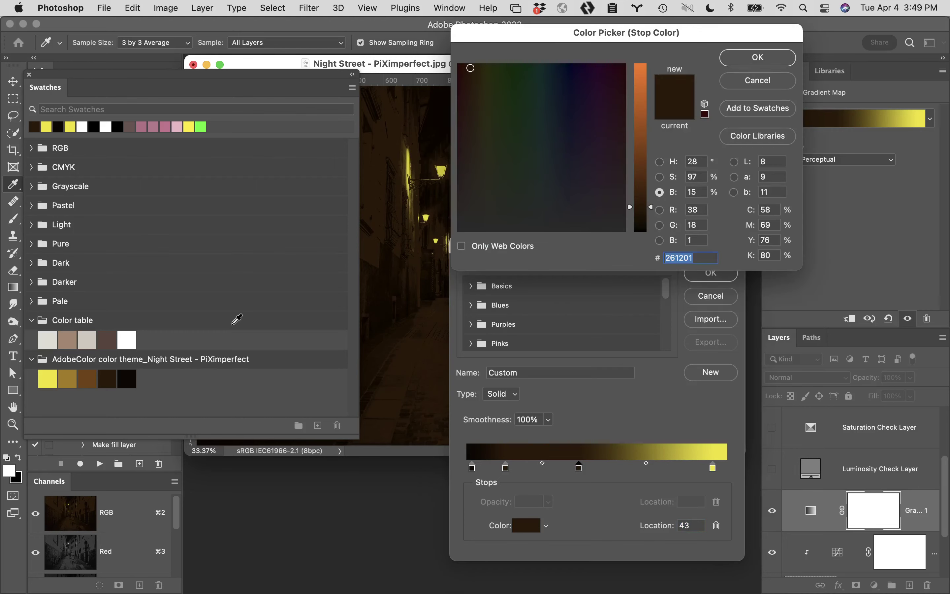
left_click(87, 377)
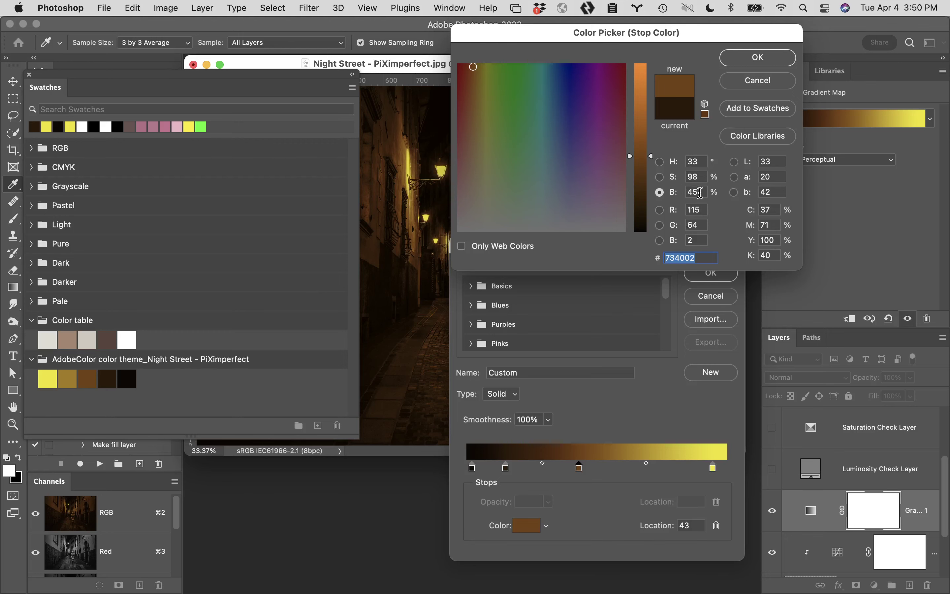
left_click(771, 62)
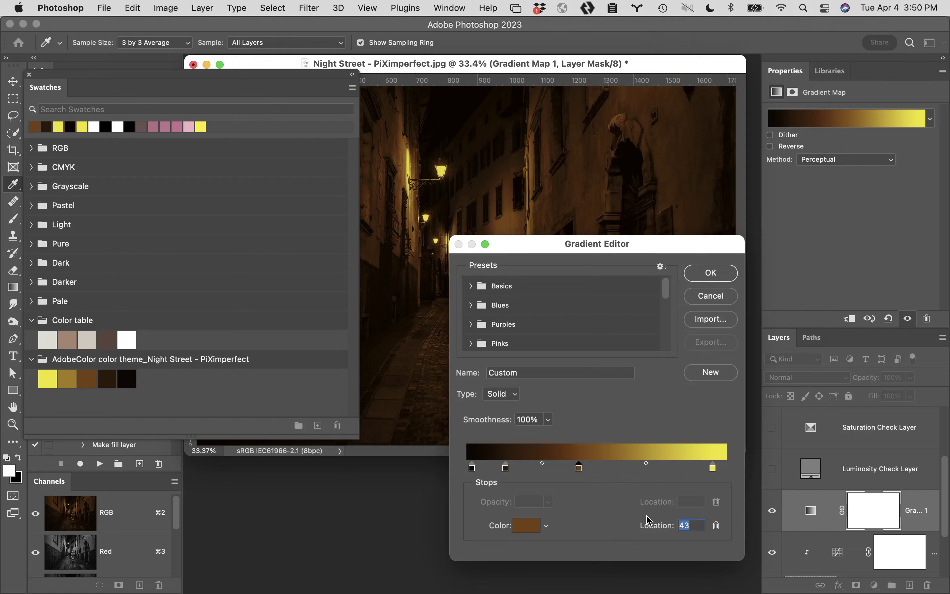
type("45")
Add a gradient stop in the golden-brown Night Street theme swatch, a67d03, at location 65%
left_click(636, 467)
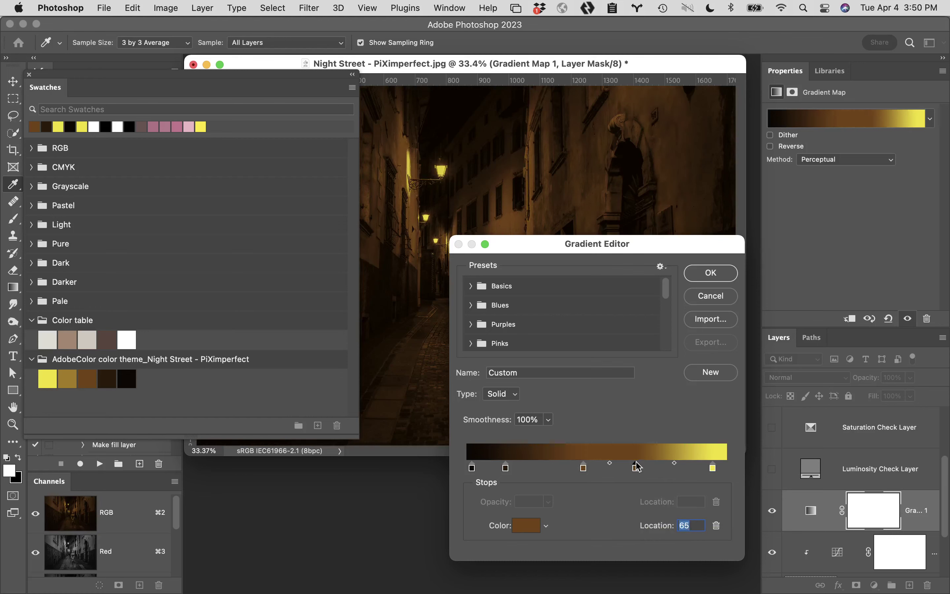
left_click(527, 526)
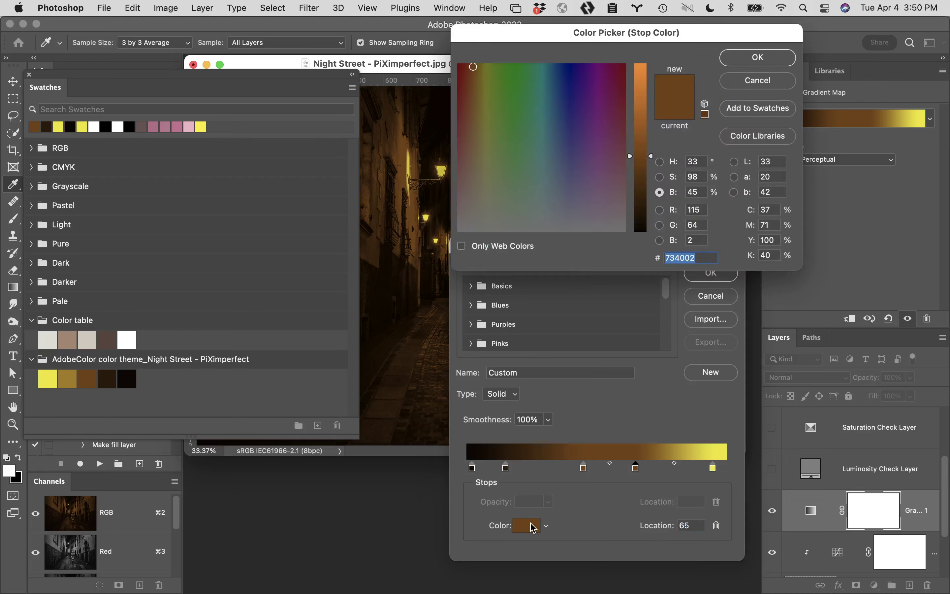
left_click(73, 375)
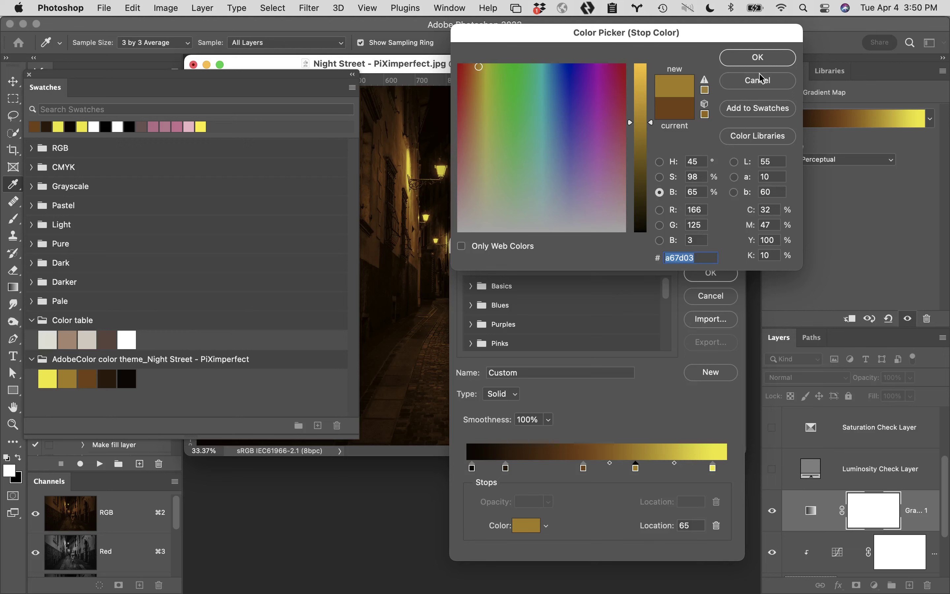
left_click(772, 57)
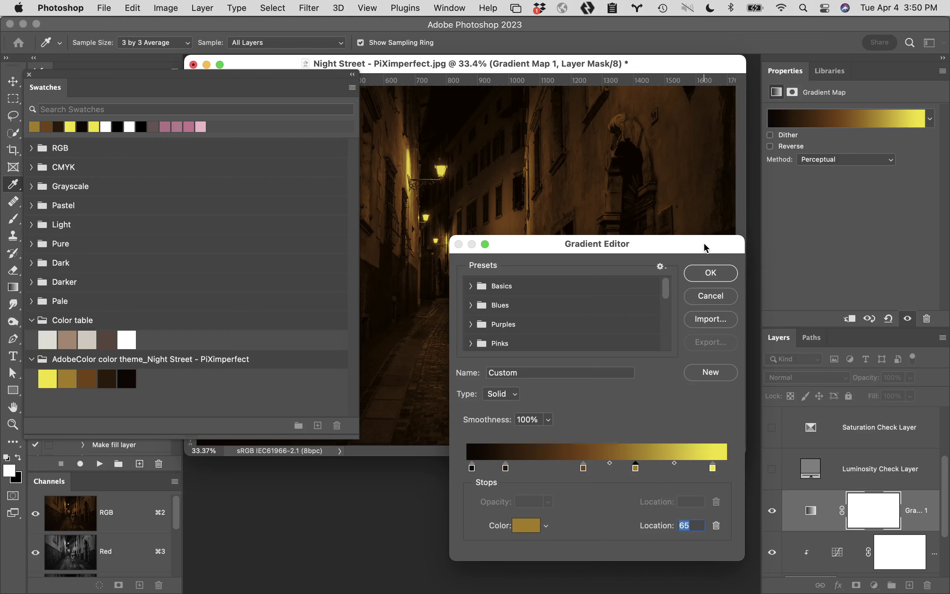
Accept the edited five-stop gradient for the gradient map and close the Swatches
left_click_drag(705, 247, 654, 218)
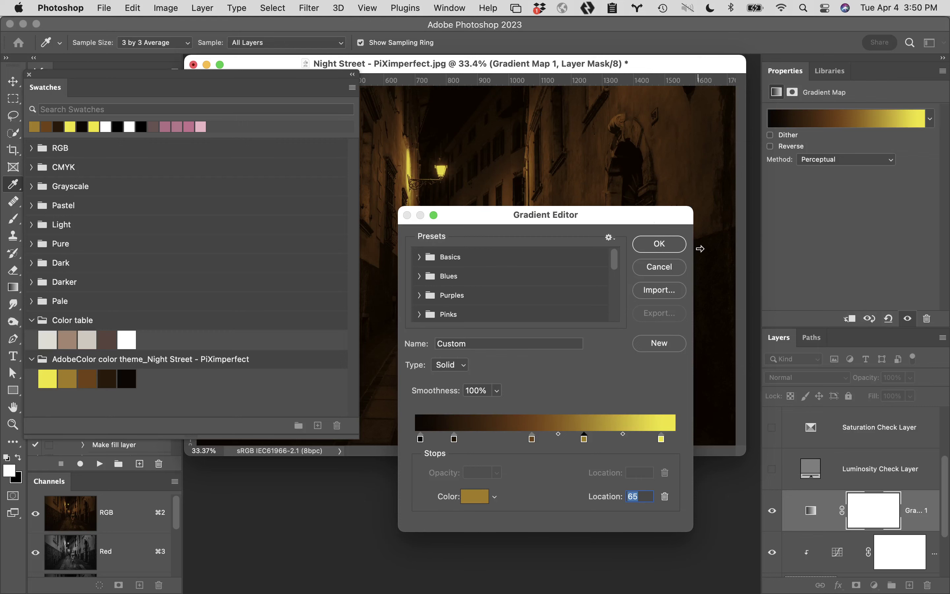
left_click(654, 245)
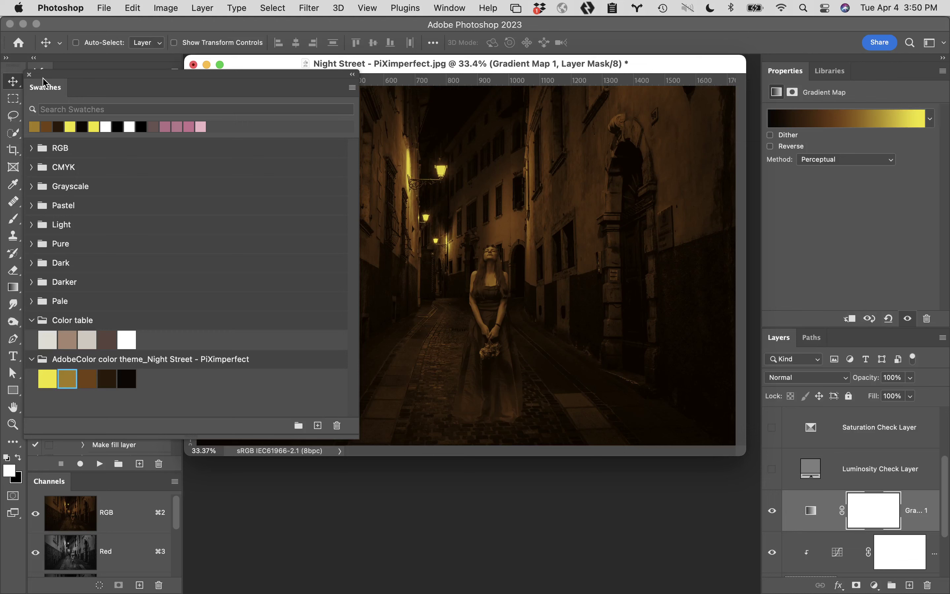
left_click(29, 74)
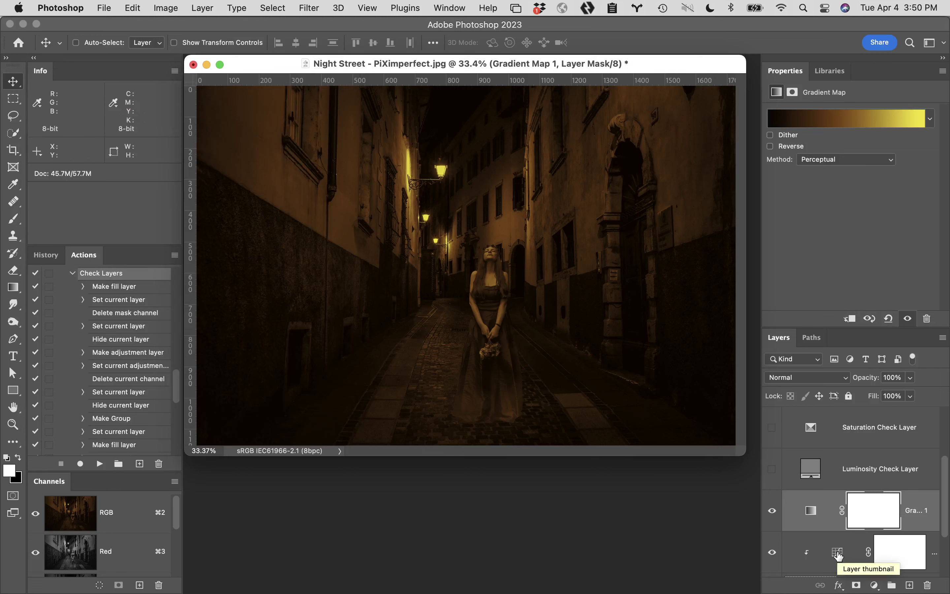
Change the blend mode of the figure's clipped Curves layer to Luminosity
scroll(840, 555, "down", 3)
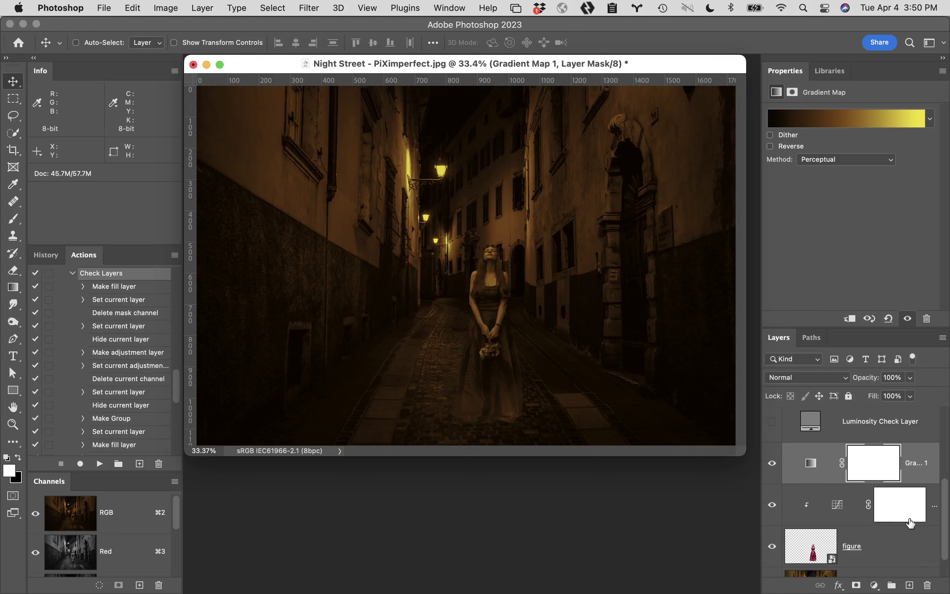
left_click(837, 505)
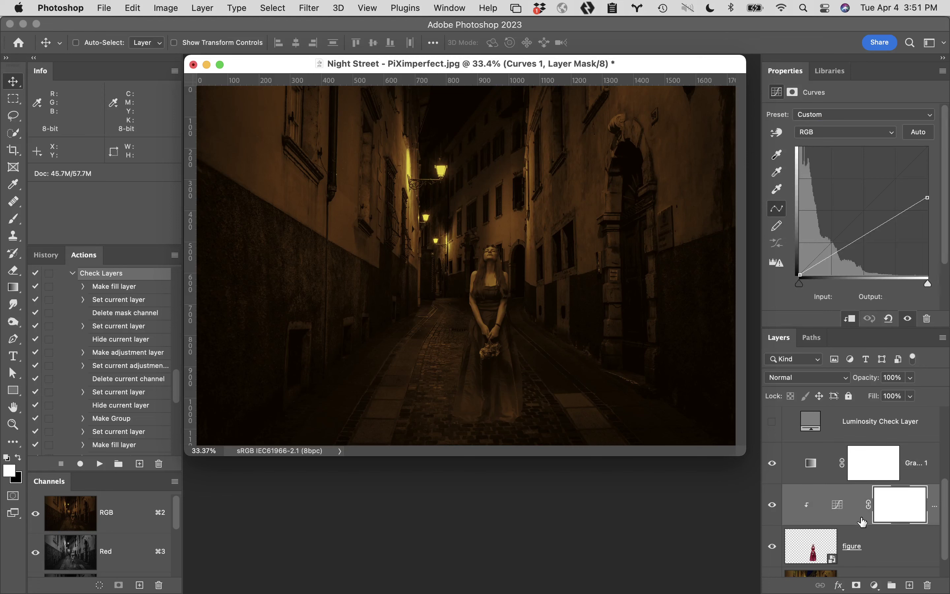
left_click(812, 380)
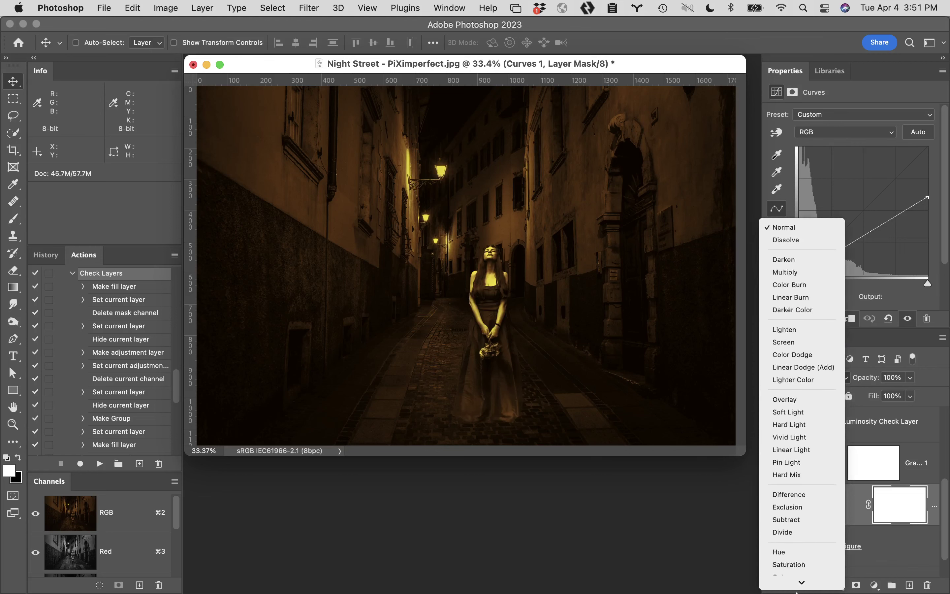
left_click(787, 578)
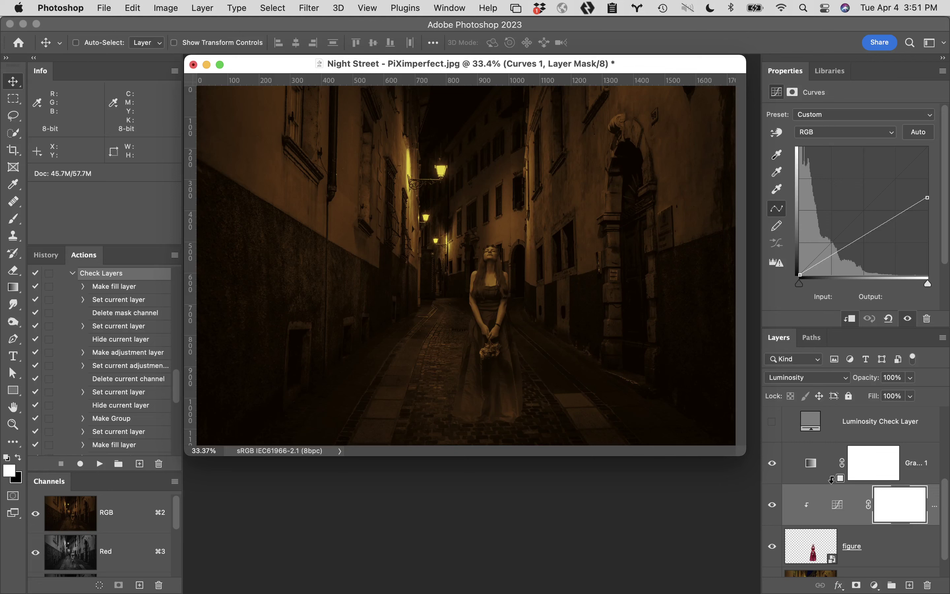
Clip the Gradient Map layer to the figure and set its blend mode to Color
left_click(831, 479, "alt")
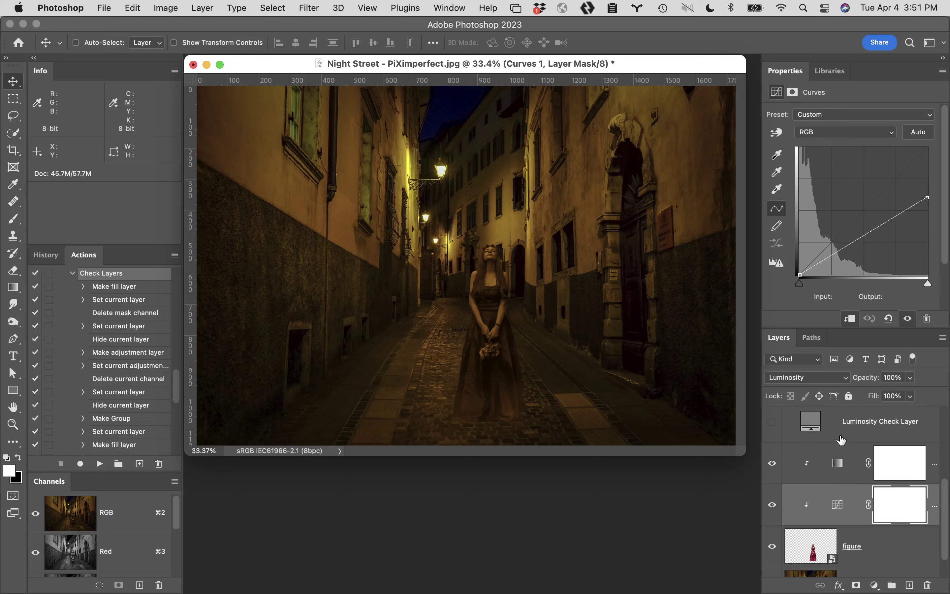
left_click(863, 475)
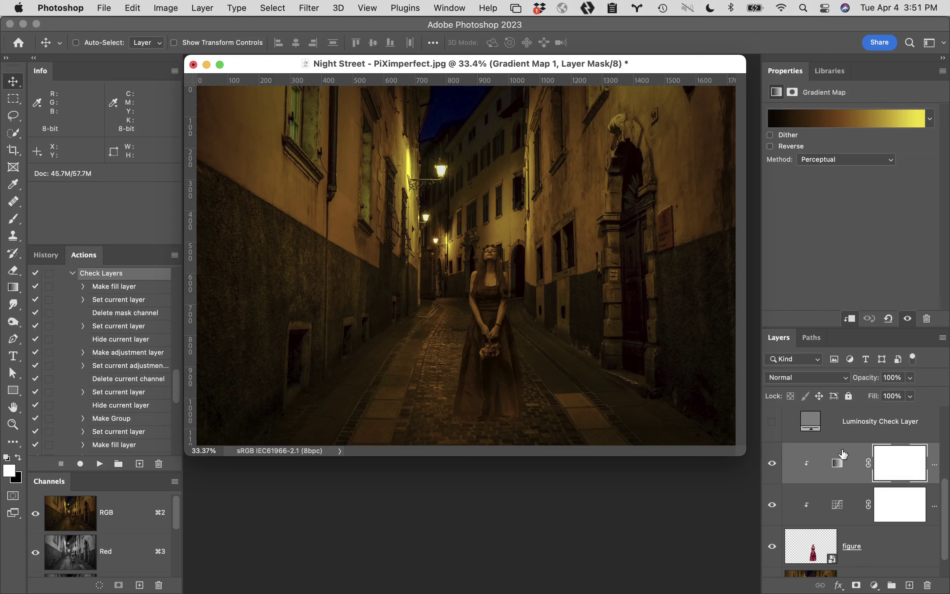
left_click(818, 378)
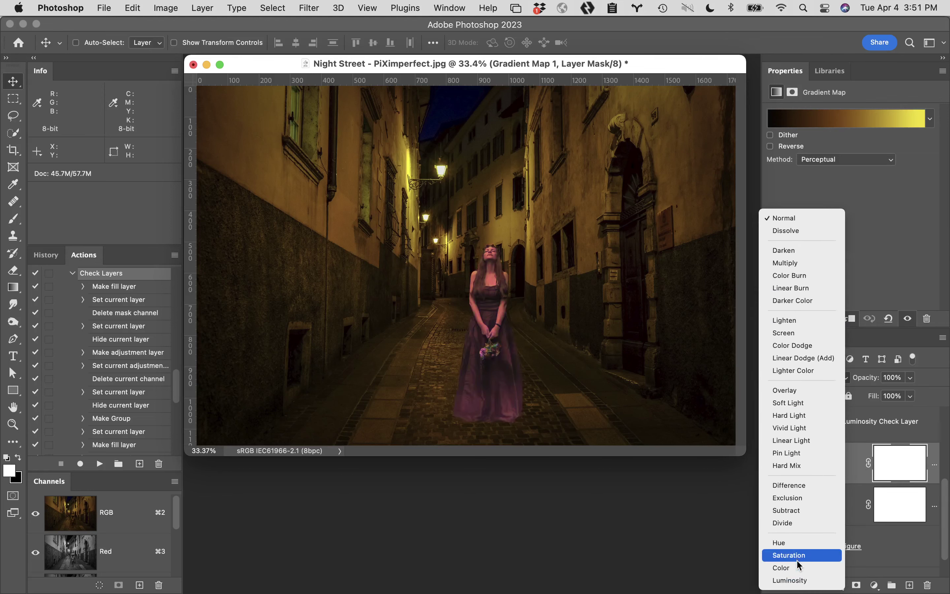
left_click(799, 568)
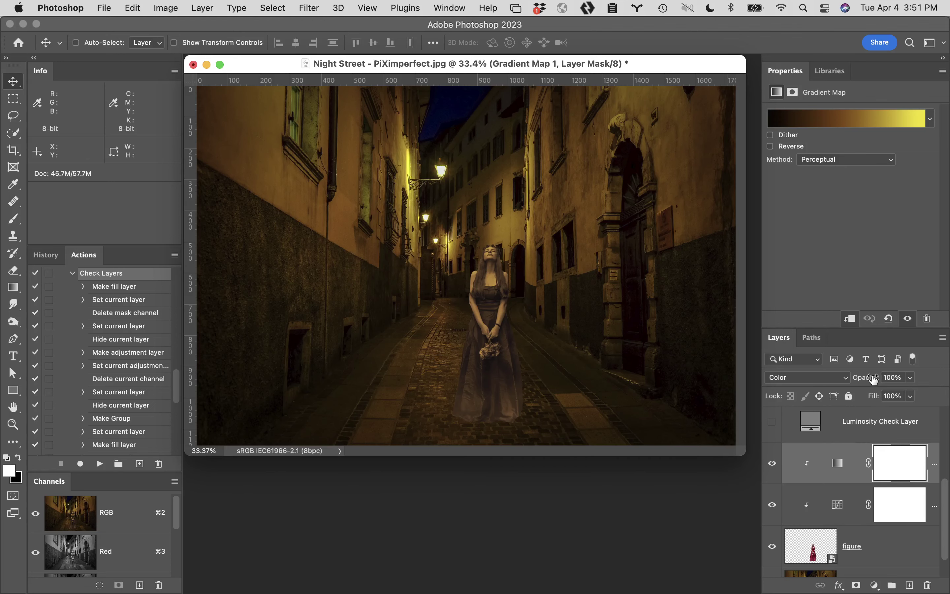
Reduce the Gradient Map layer's opacity to 73% so some of the dress's original red returns
left_click(526, 286, "super")
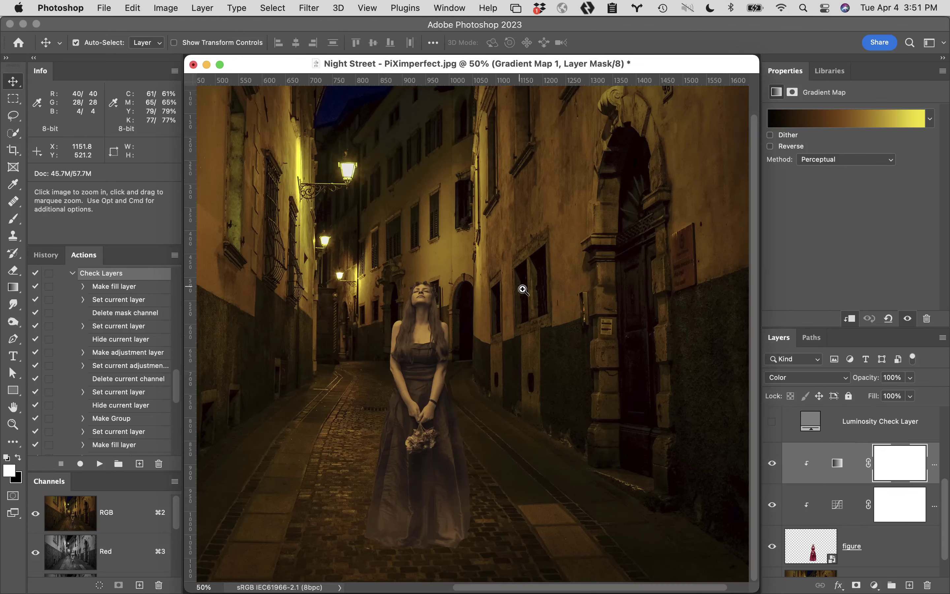
left_click(480, 400, "super")
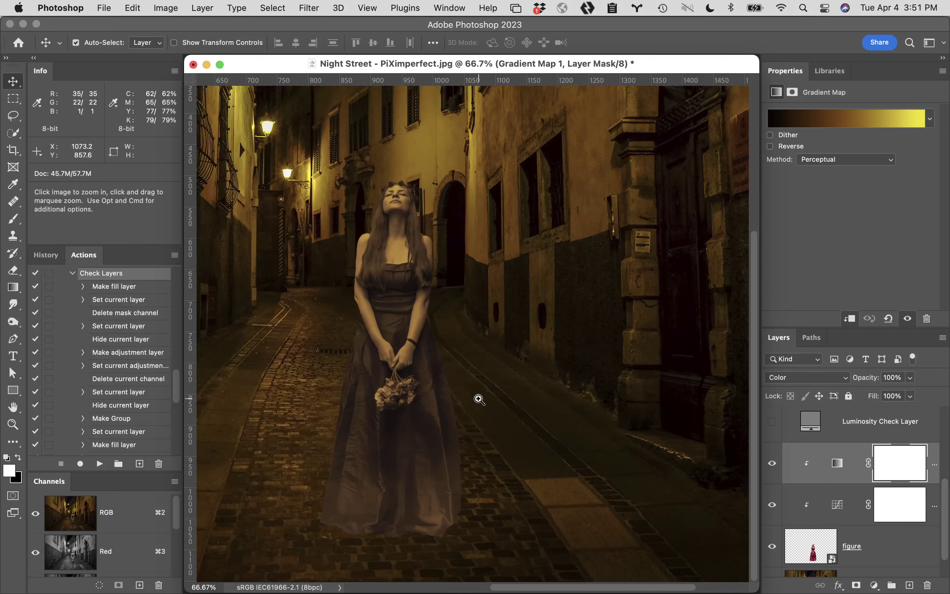
left_click(472, 383, "alt+super")
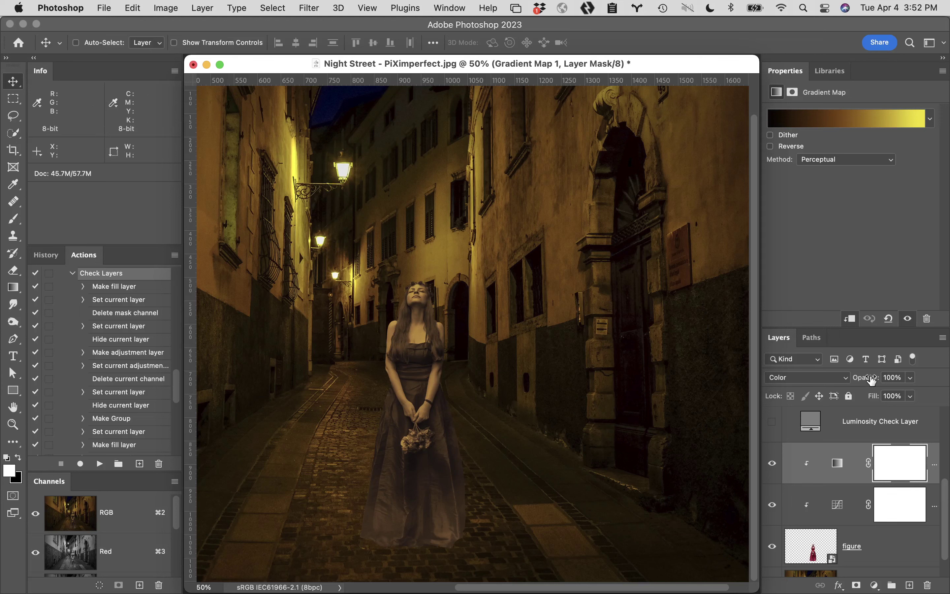
left_click_drag(871, 379, 854, 383)
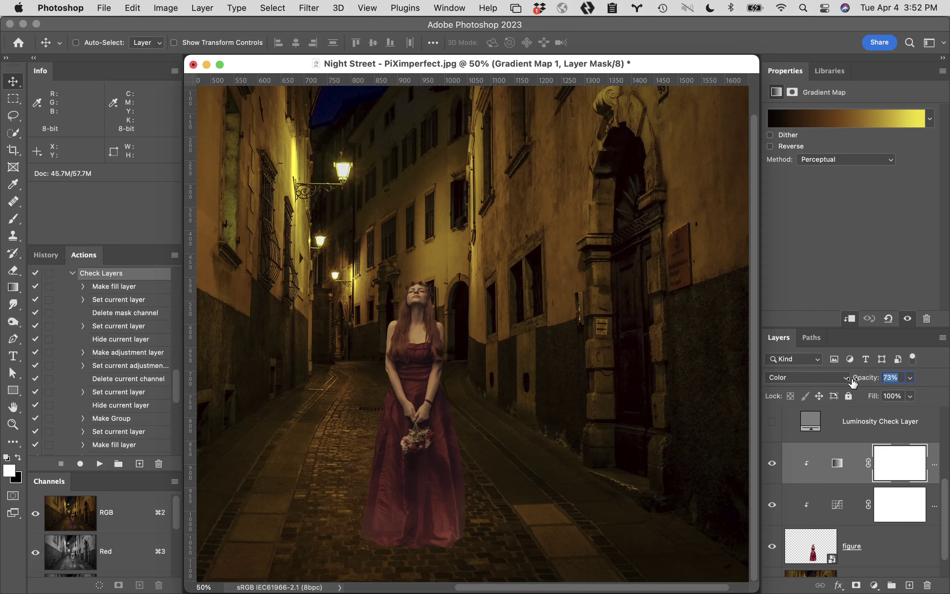
key("Return")
Turn on the Saturation Check Layer to compare the figure's saturation with the street, and hide it again
scroll(905, 453, "up", 2)
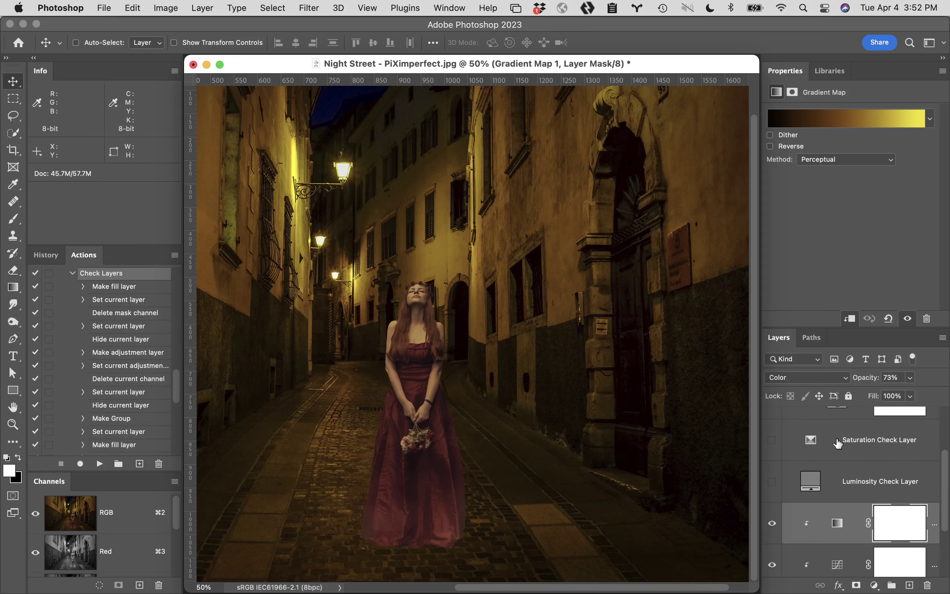
left_click(772, 440)
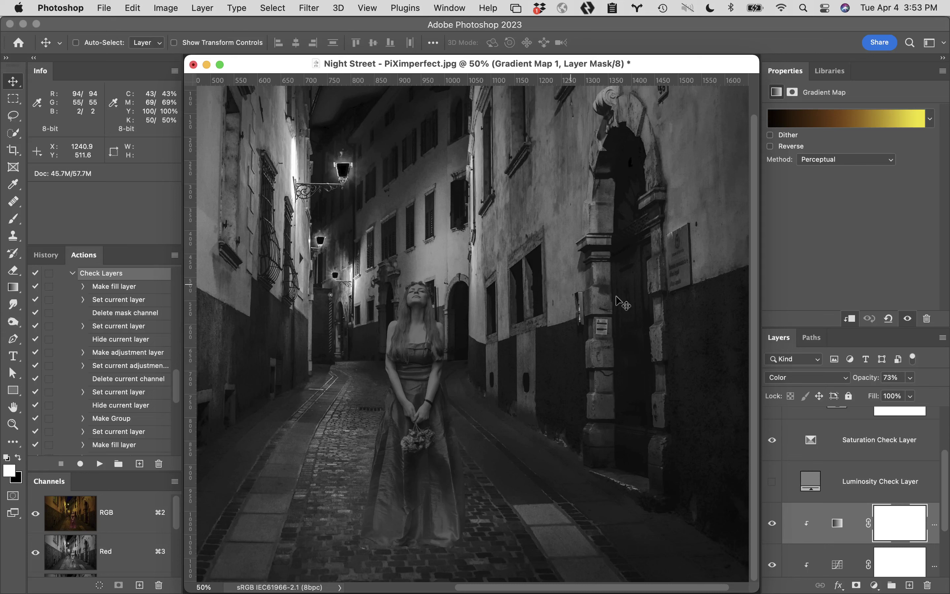
left_click(772, 441)
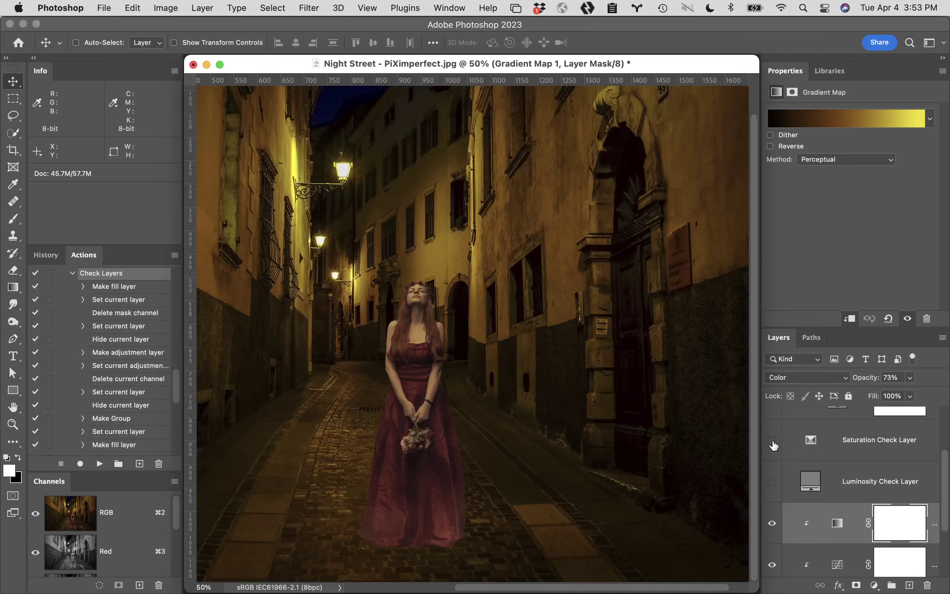
With the Luminosity Check Layer shown temporarily, raise the white point output of the figure's Curves adjustment to 164
left_click(772, 482)
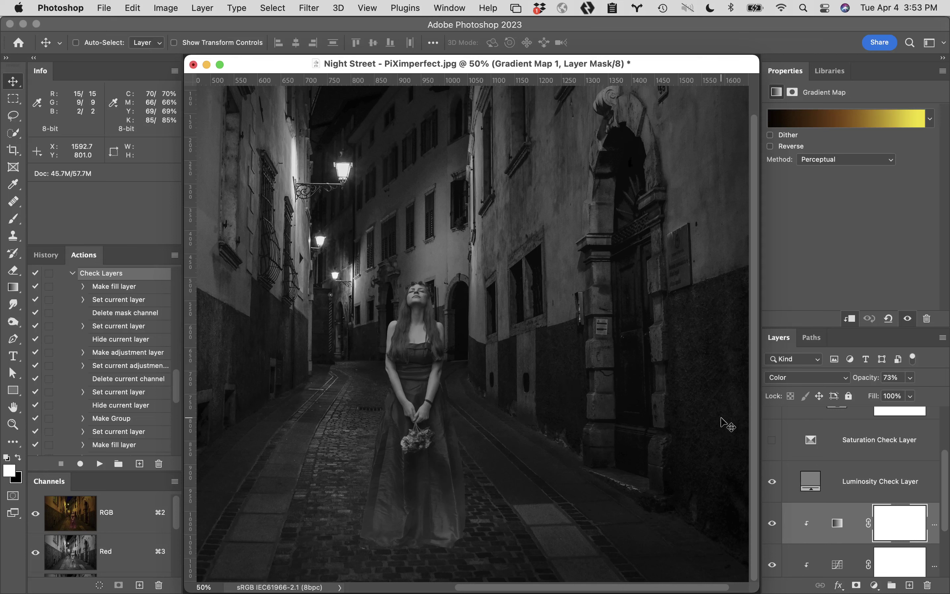
left_click(838, 568)
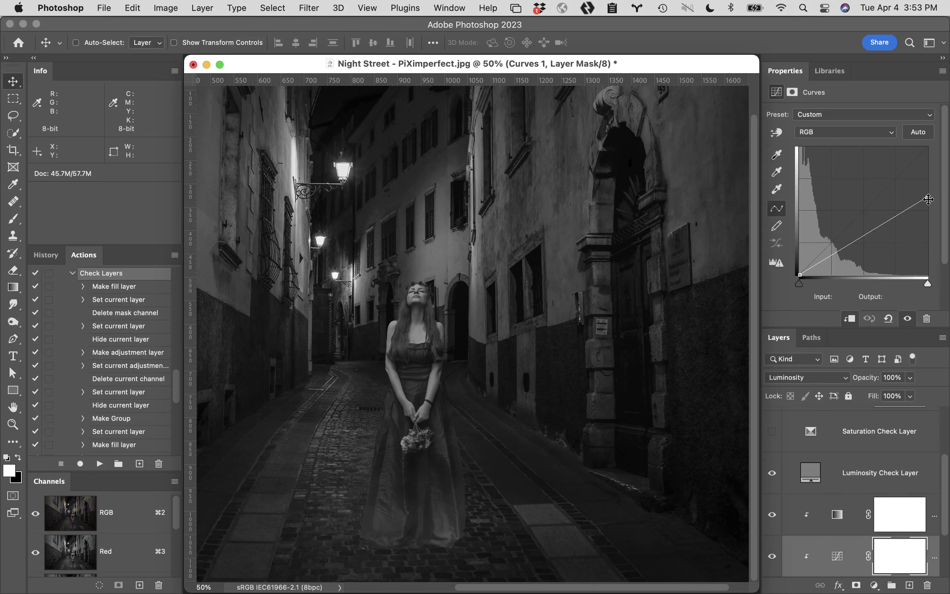
left_click_drag(928, 200, 930, 194)
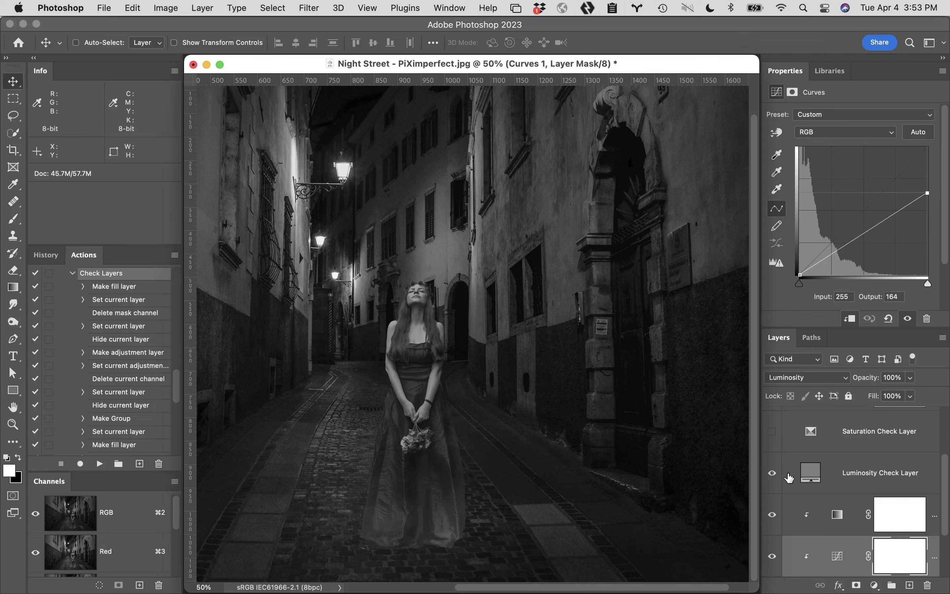
left_click(773, 474)
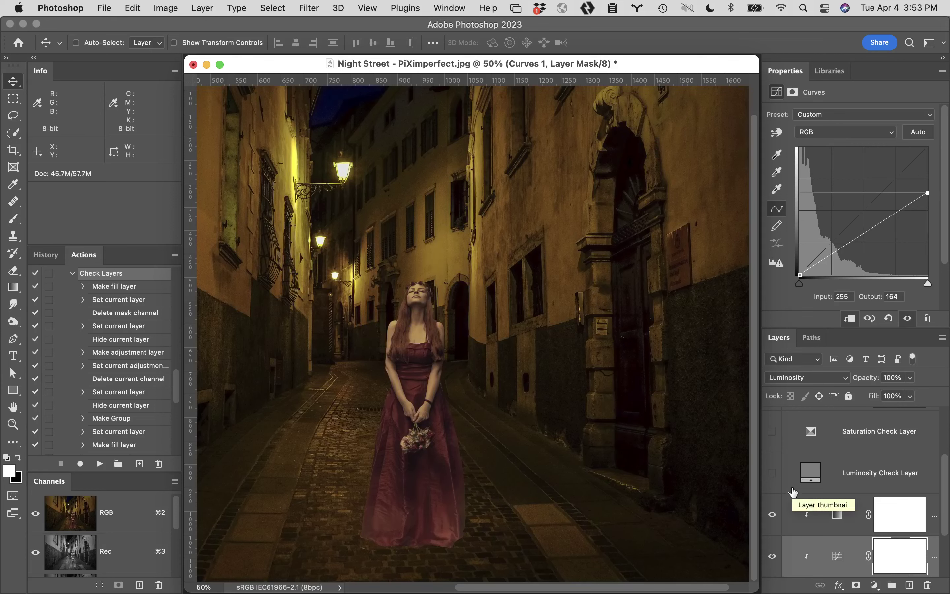
Show the Saturation Check Layer and add a Hue/Saturation adjustment above the Gradient Map with its blend mode set to Saturation
scroll(793, 491, "up", 2)
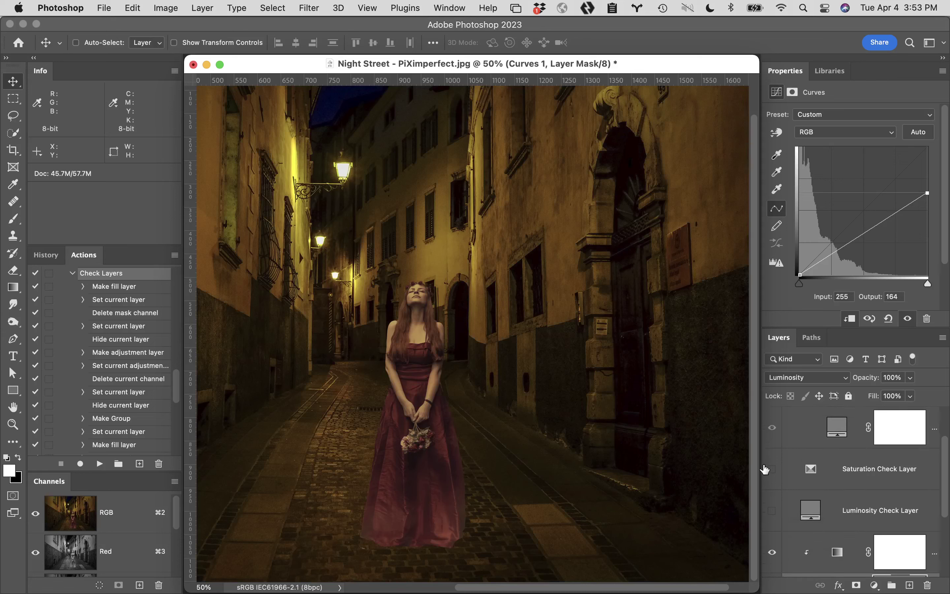
left_click(773, 469)
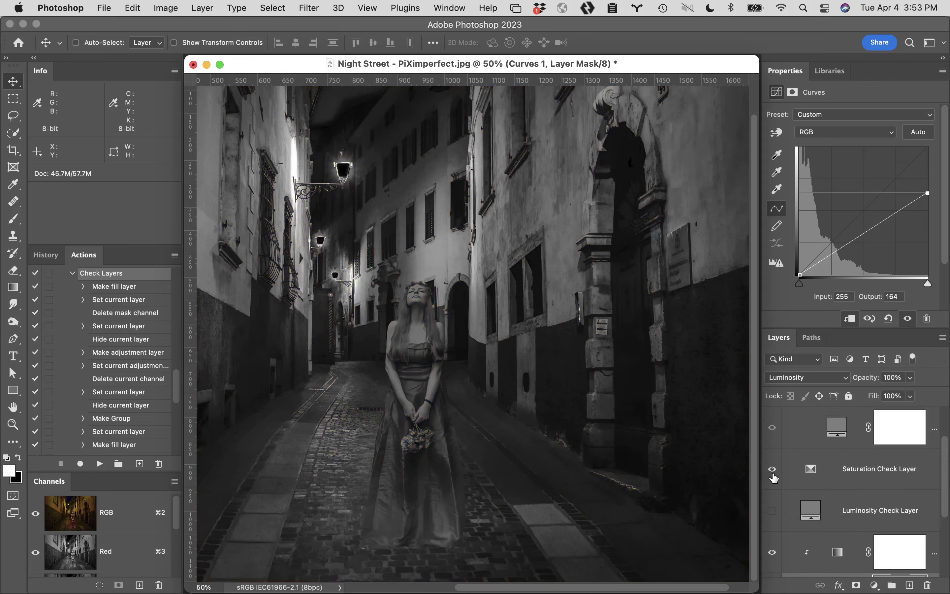
left_click(772, 470)
left_click(772, 470)
left_click(863, 542)
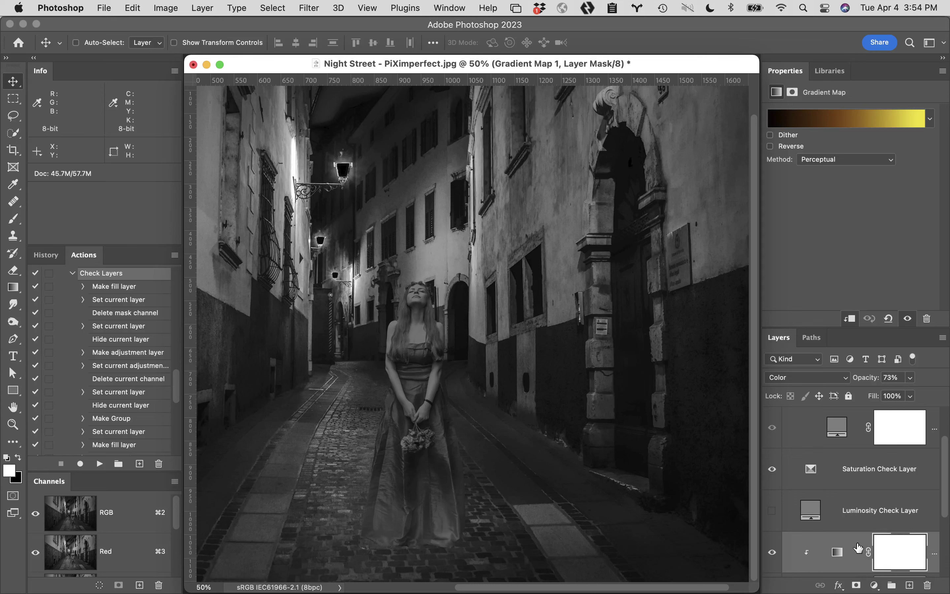
left_click(875, 585)
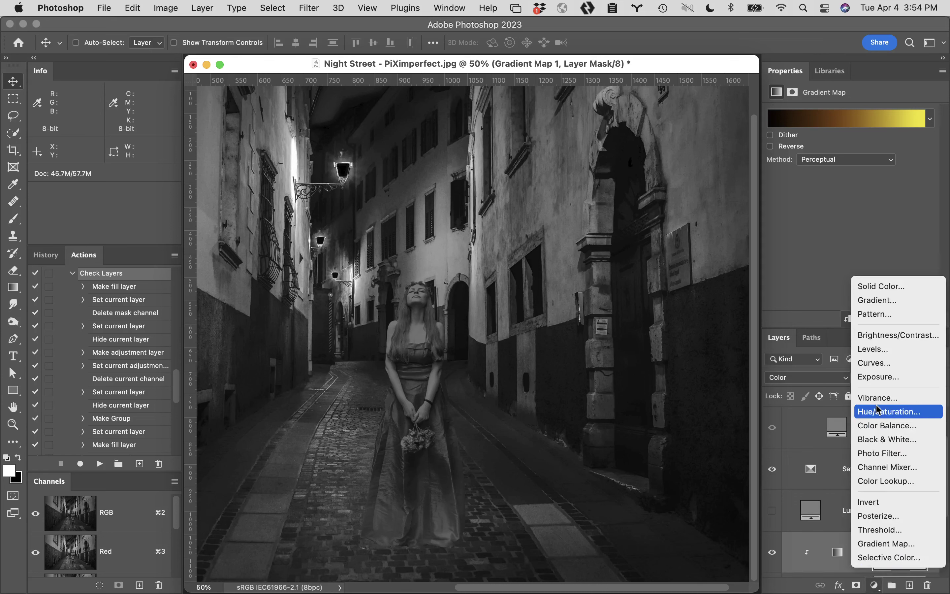
left_click(900, 412)
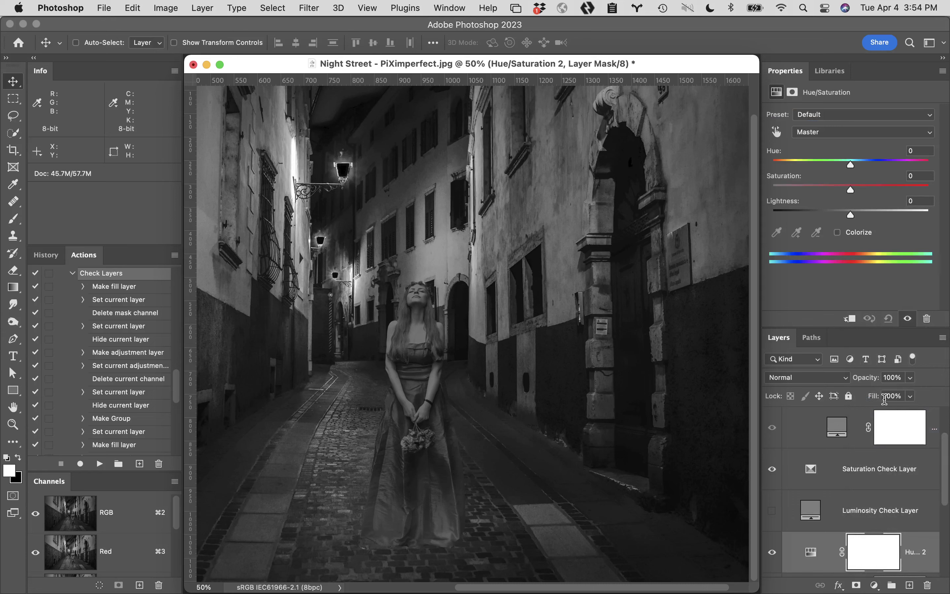
left_click(815, 377)
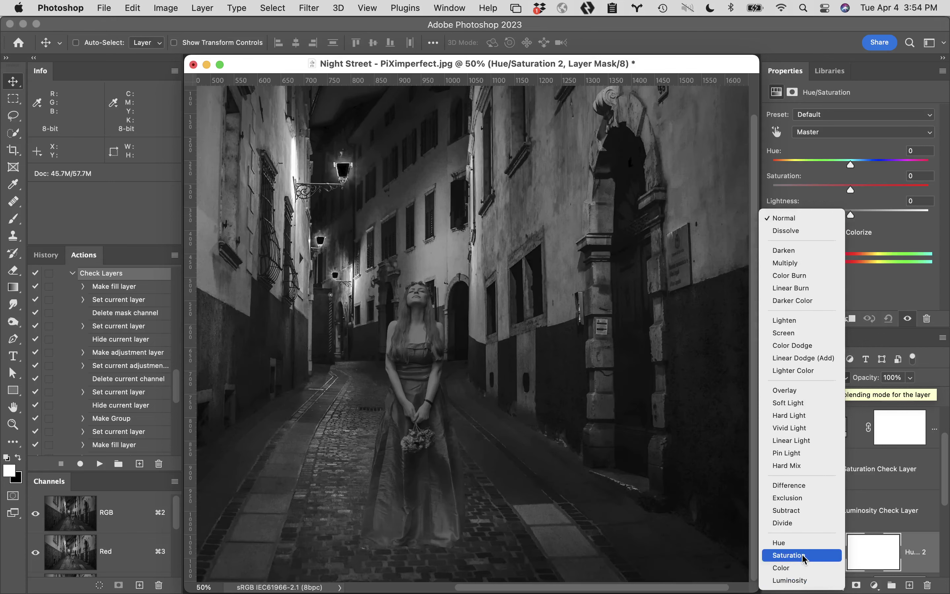
left_click(789, 555)
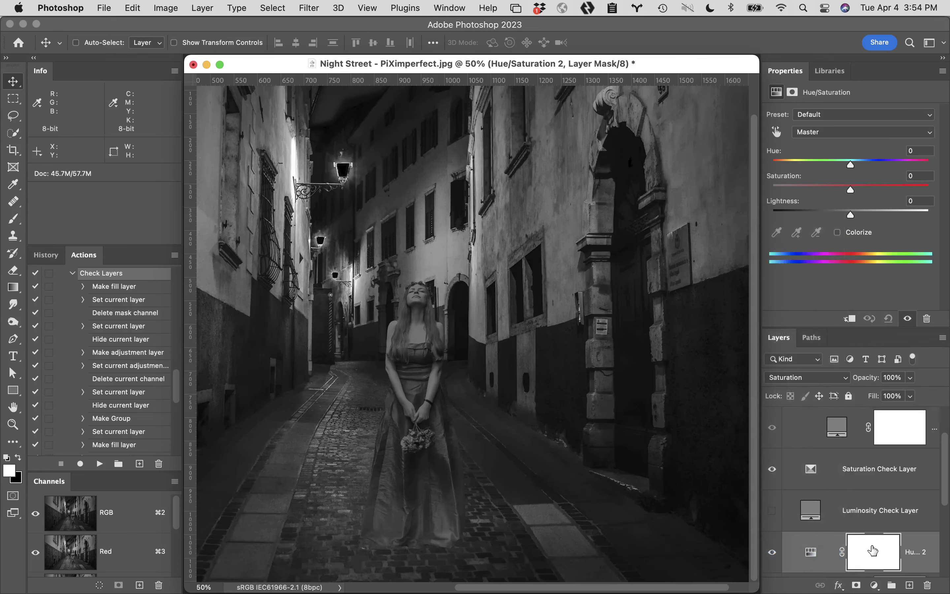
Clip the Hue/Saturation layer to the figure and raise its saturation to +11, then hide the Saturation Check Layer
scroll(873, 550, "down", 4)
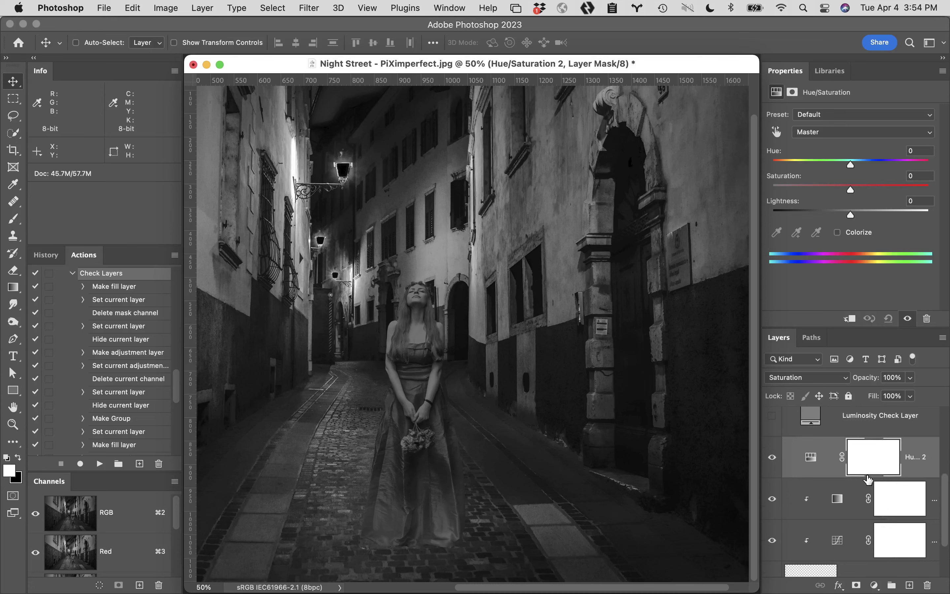
left_click_drag(838, 481, 837, 475)
left_click(837, 474, "alt")
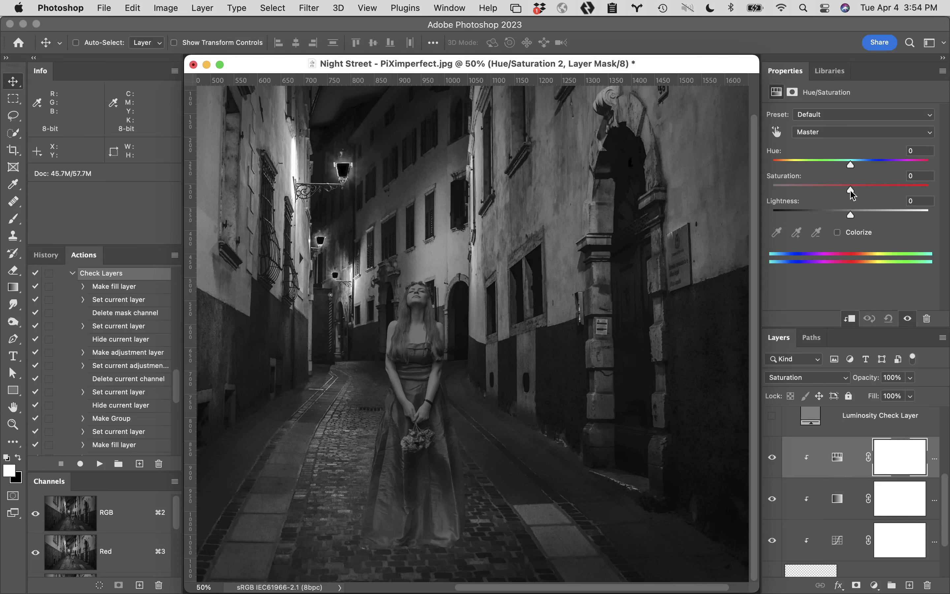
left_click_drag(851, 189, 862, 193)
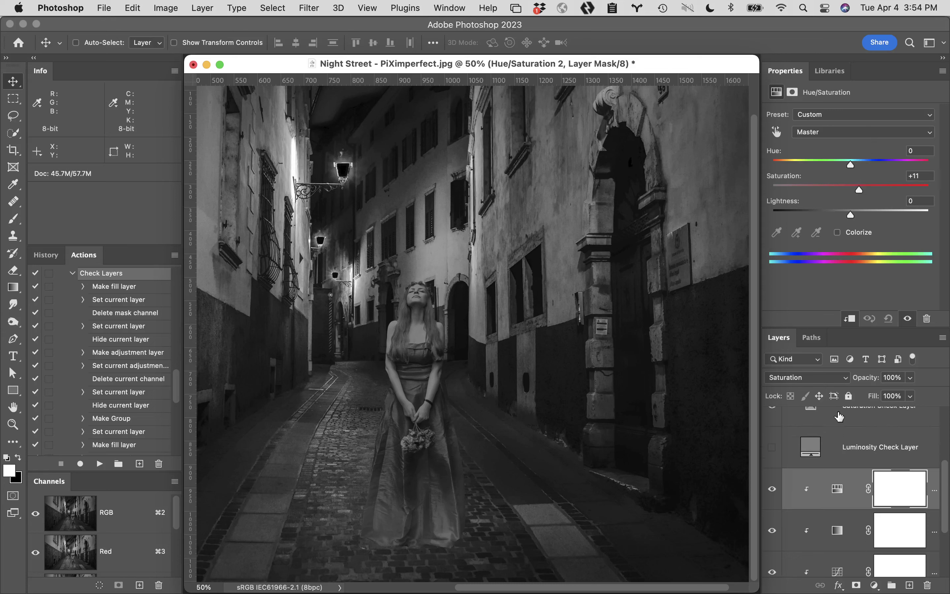
left_click(772, 417)
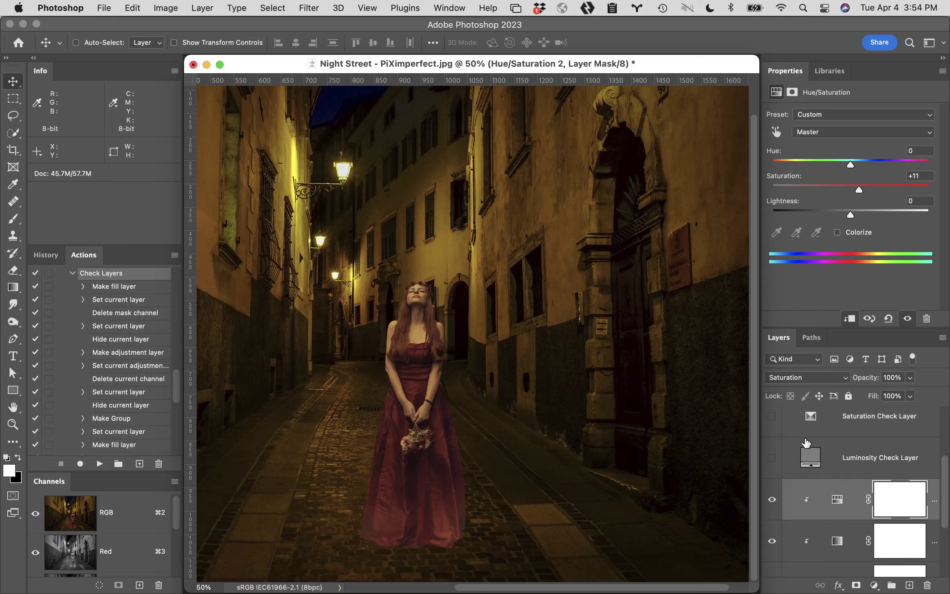
Compare the figure's hues with the street using the Color Check Layers group, with and without the Gradient Map, and hide the group again
scroll(819, 451, "up", 3)
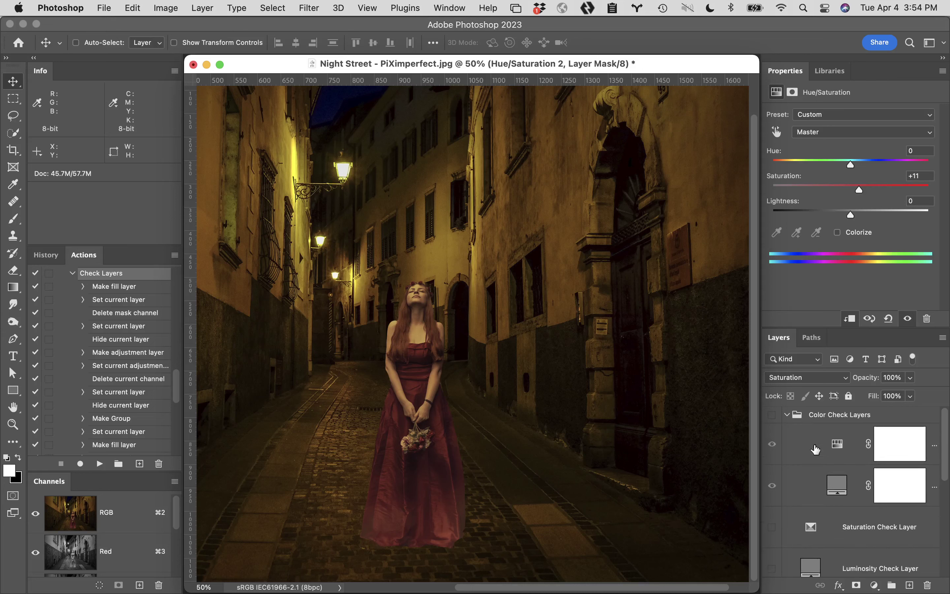
left_click(772, 416)
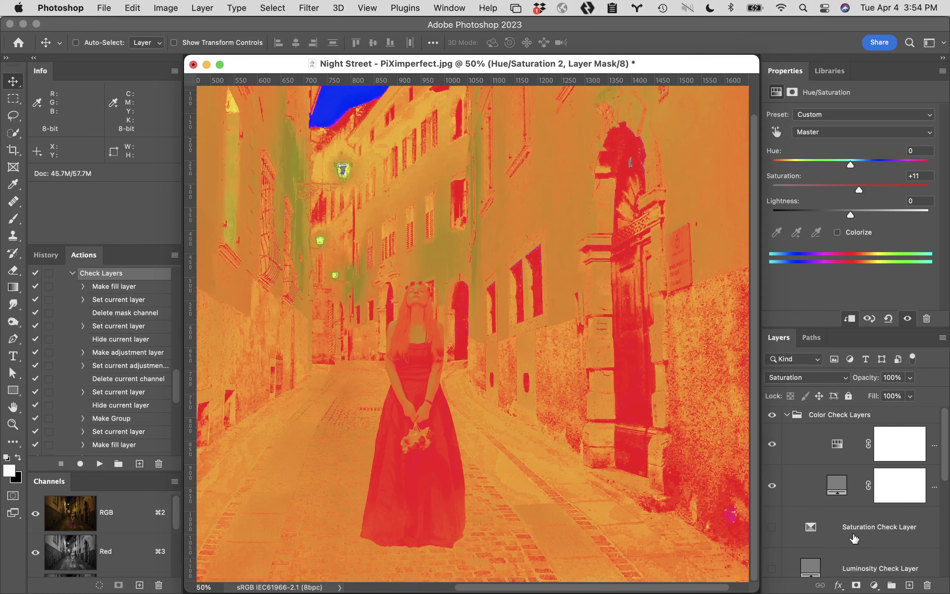
scroll(855, 538, "down", 5)
scroll(855, 538, "down", 3)
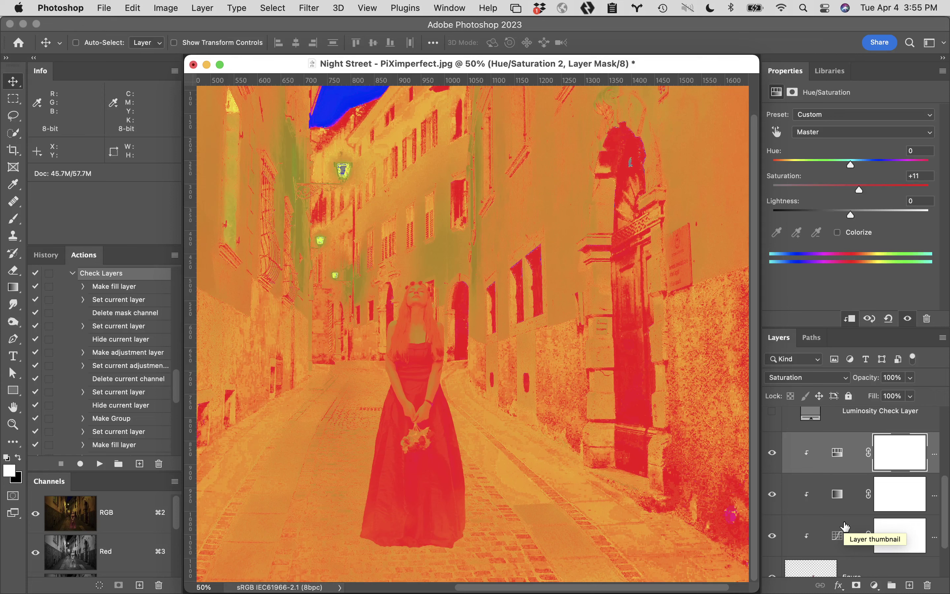
left_click(772, 495)
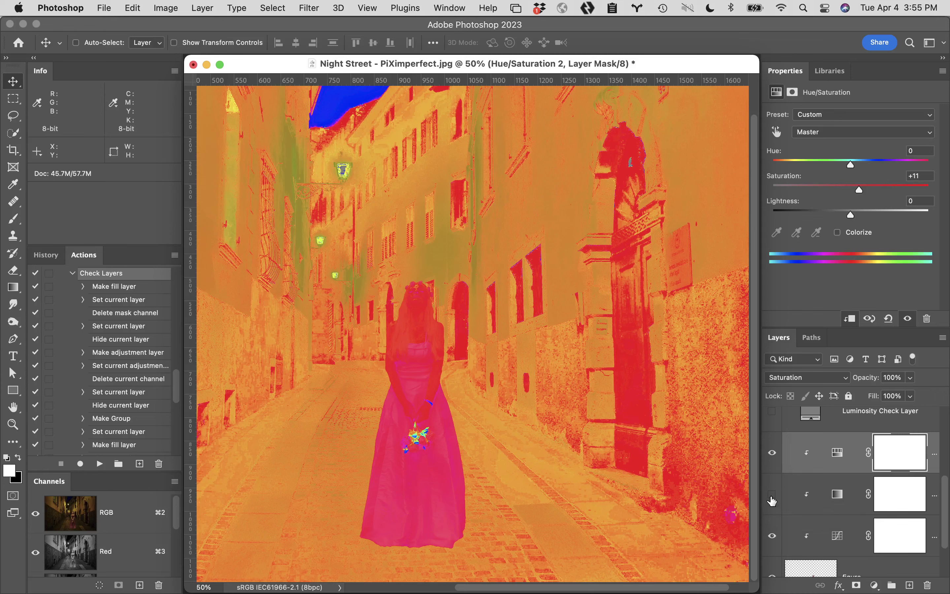
left_click(772, 495)
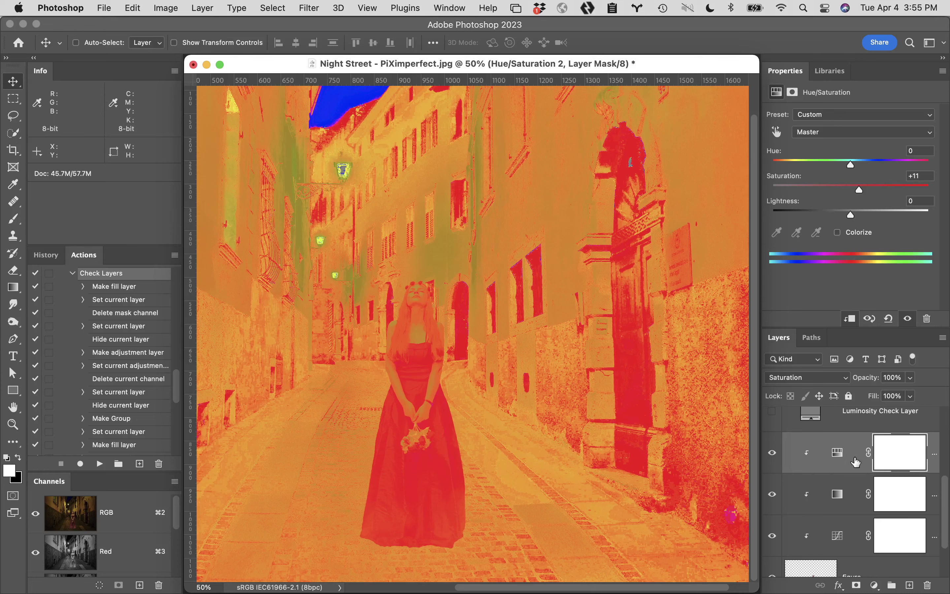
scroll(789, 434, "up", 3)
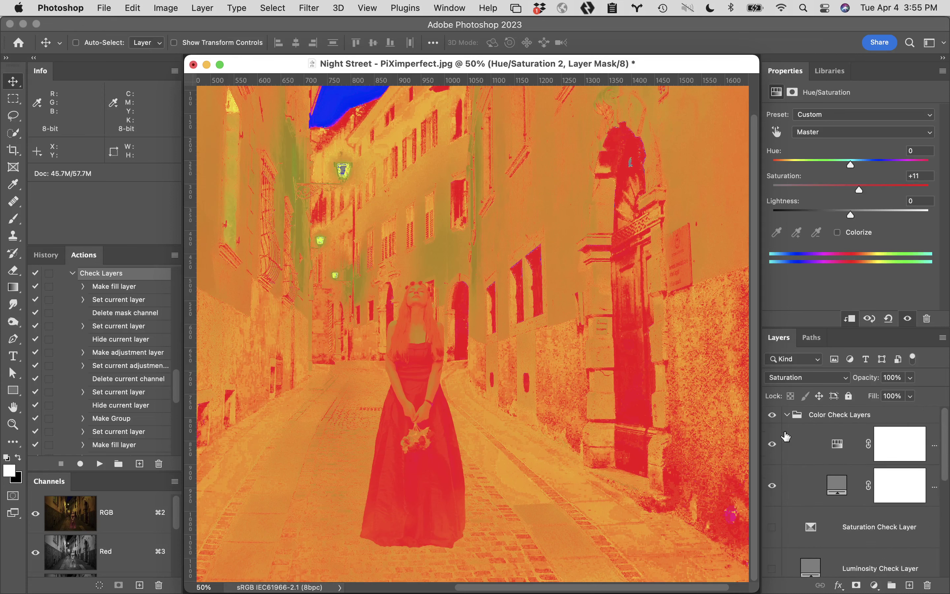
left_click(773, 415)
Create a new empty layer directly above the Background, beneath the figure
scroll(806, 530, "down", 3)
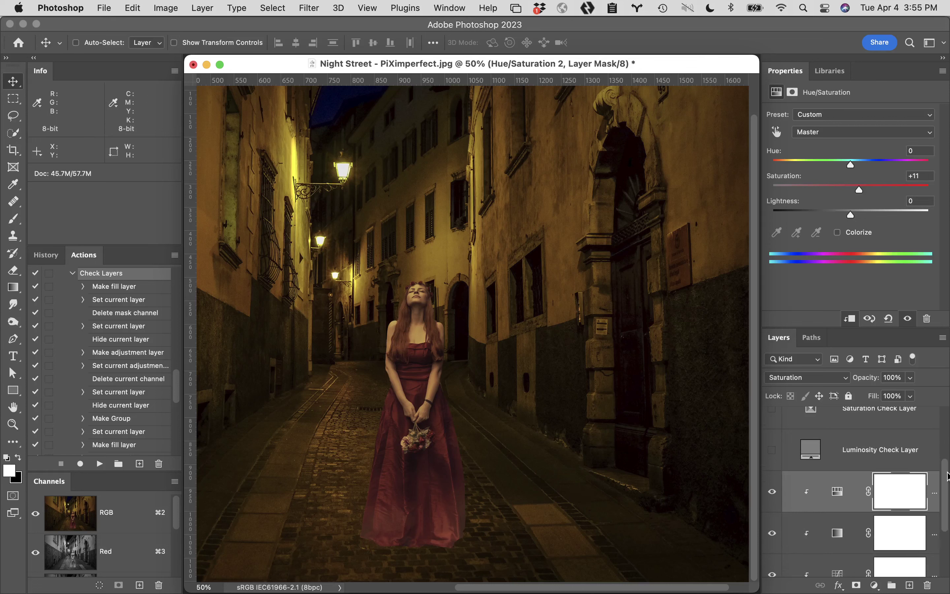
left_click_drag(947, 476, 948, 522)
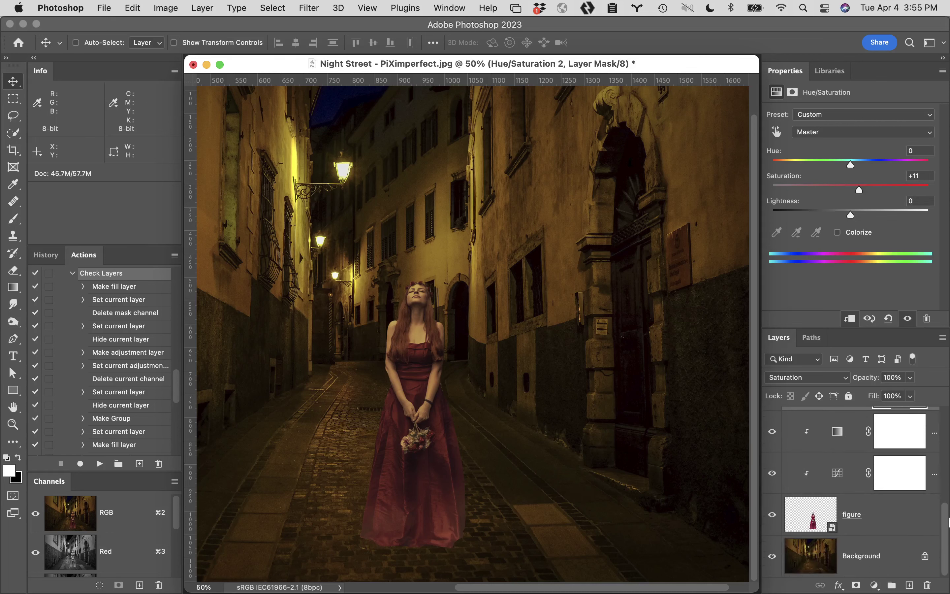
left_click(890, 547)
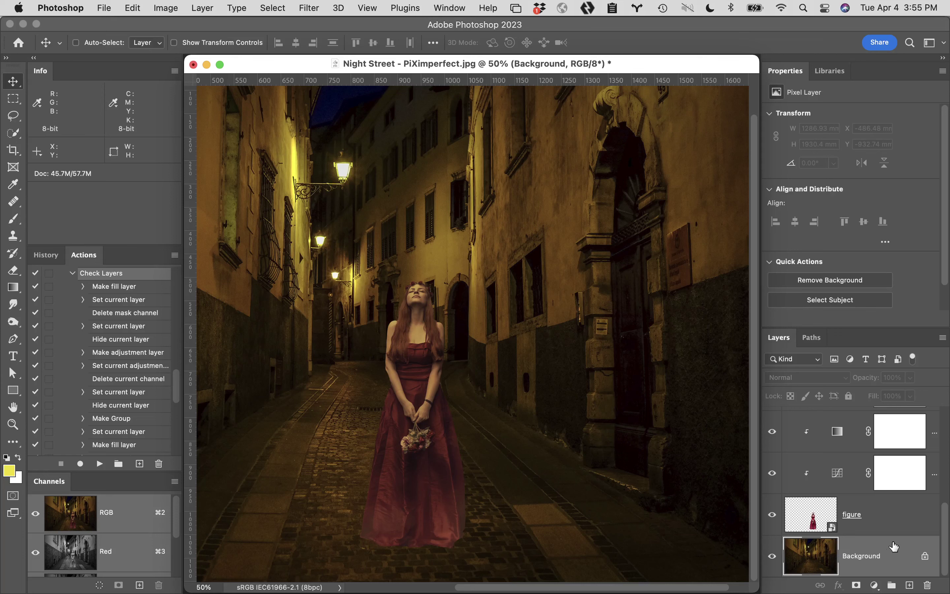
left_click(911, 586)
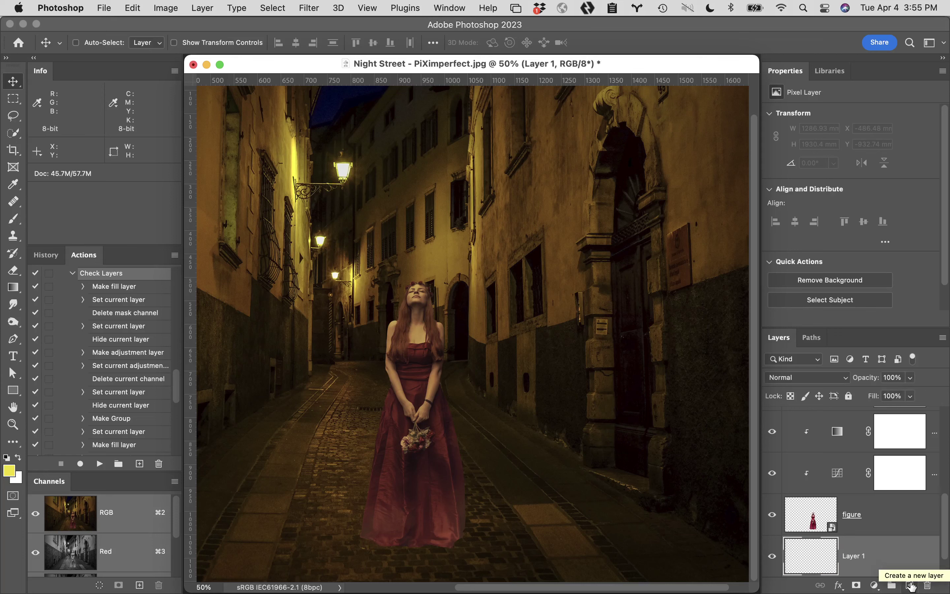
Set up the Gradient tool with default black and white colours and the foreground-to-transparent preset from the Basics group
key("g")
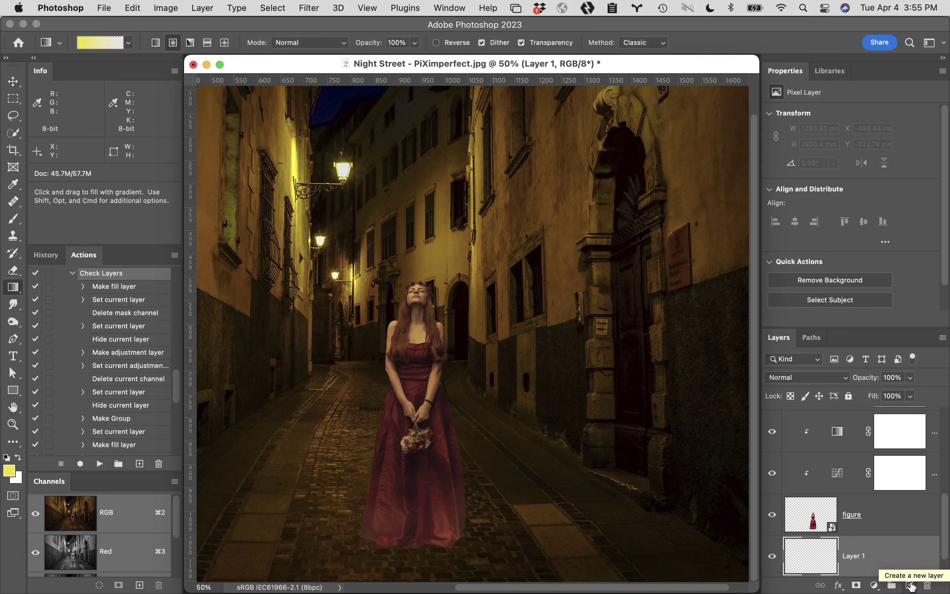
key("d")
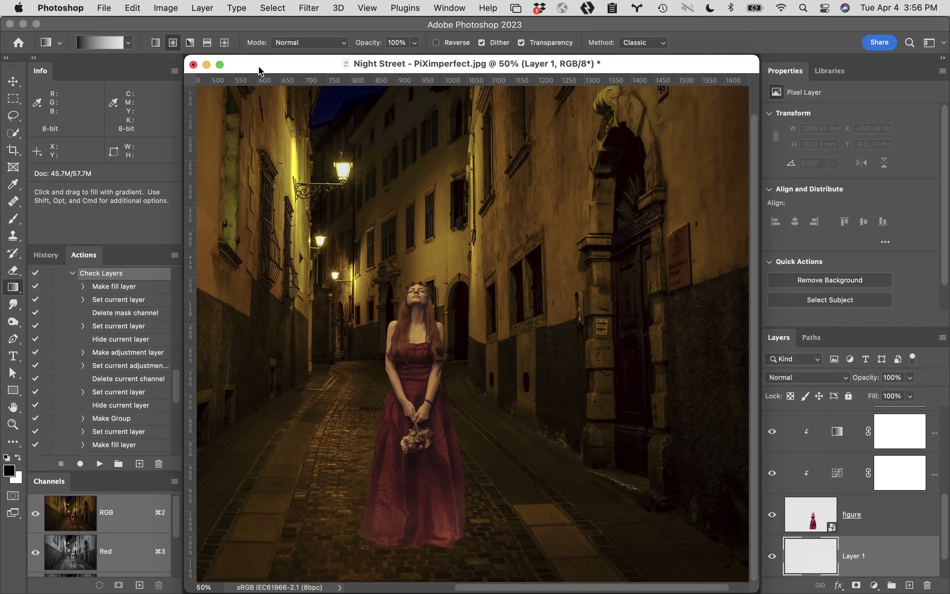
left_click(129, 42)
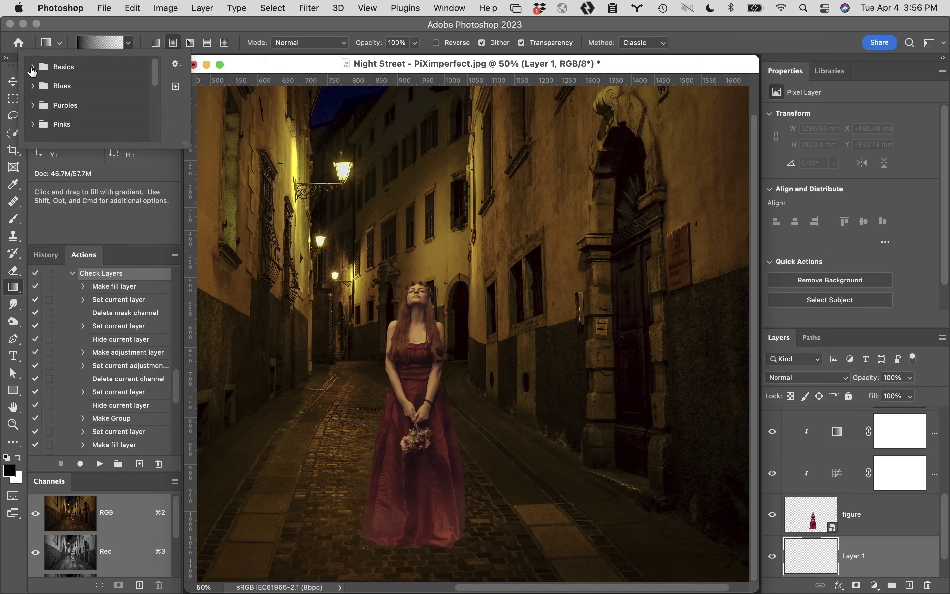
left_click(33, 65)
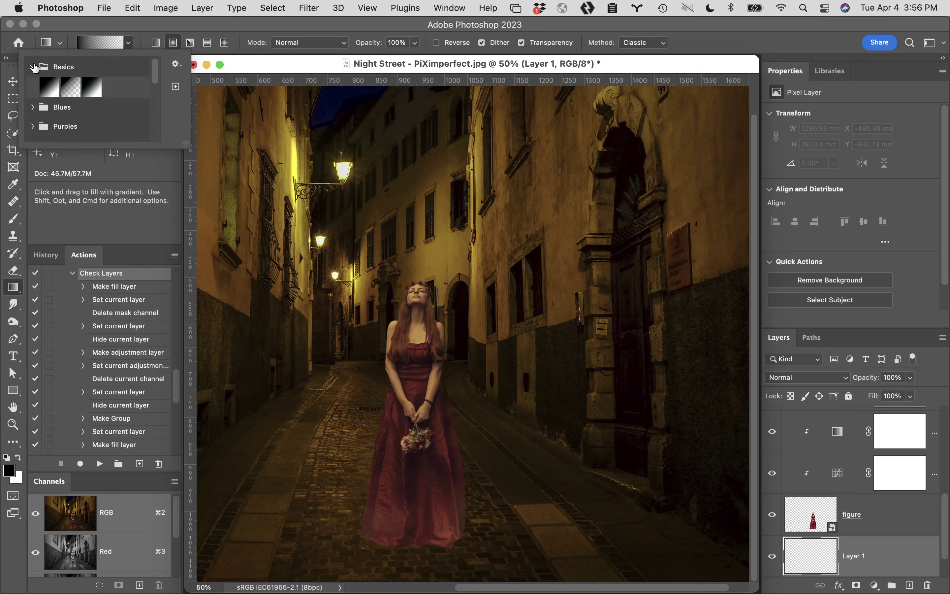
left_click(72, 91)
left_click(428, 27)
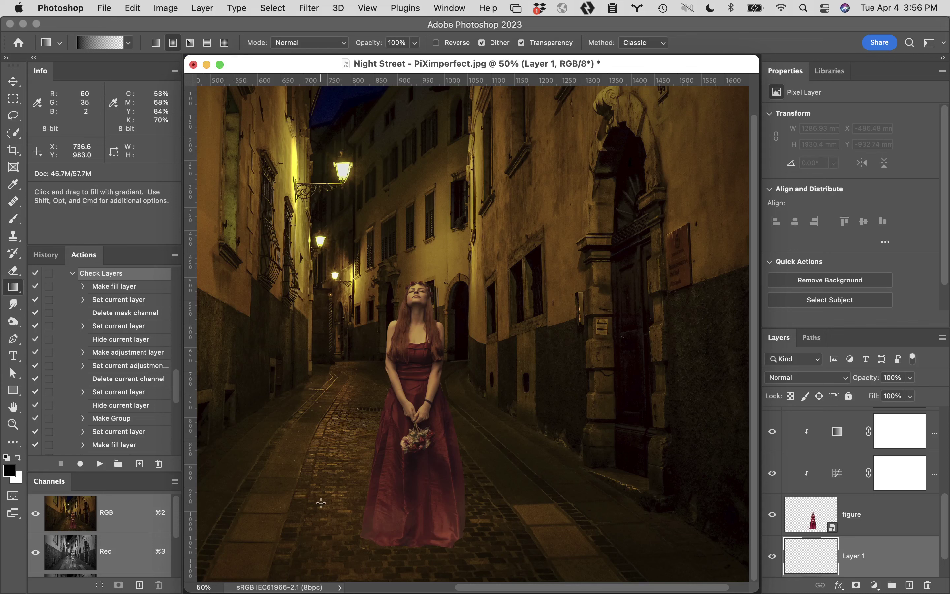
Rename the new layer "shadow 1" and draw a black radial gradient about 658 mm wide on the street beside the figure
double_click(859, 556)
type("shadow 1")
key("Return")
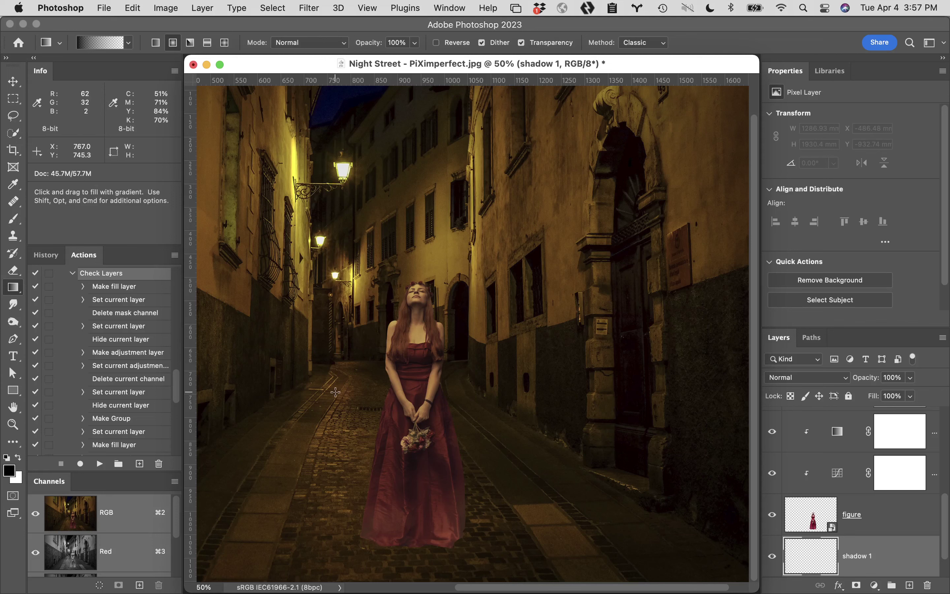
left_click_drag(322, 378, 316, 497)
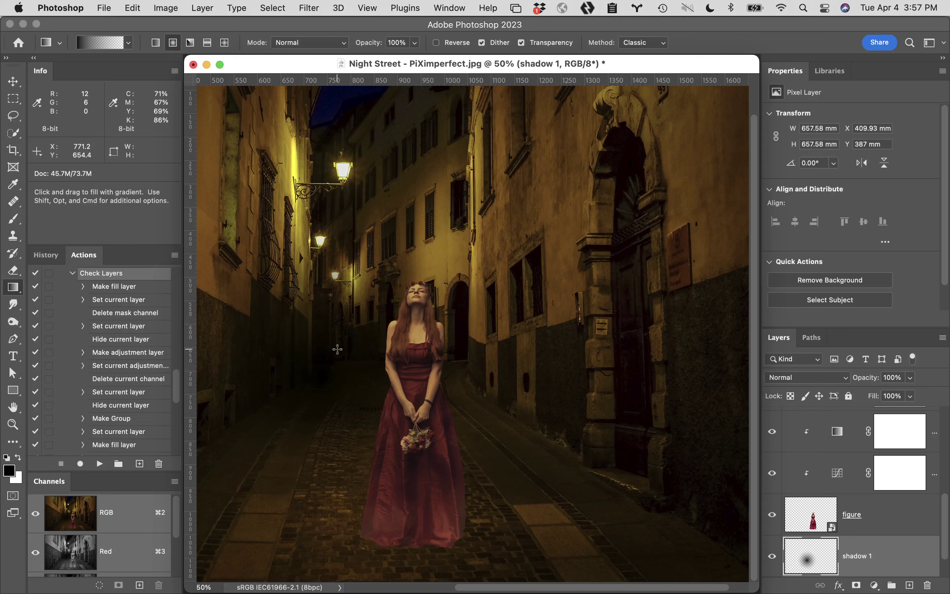
Flatten the "shadow 1" gradient to about 144 mm high and place it on the street beneath the dress hem, slightly right of centre
key("super+t")
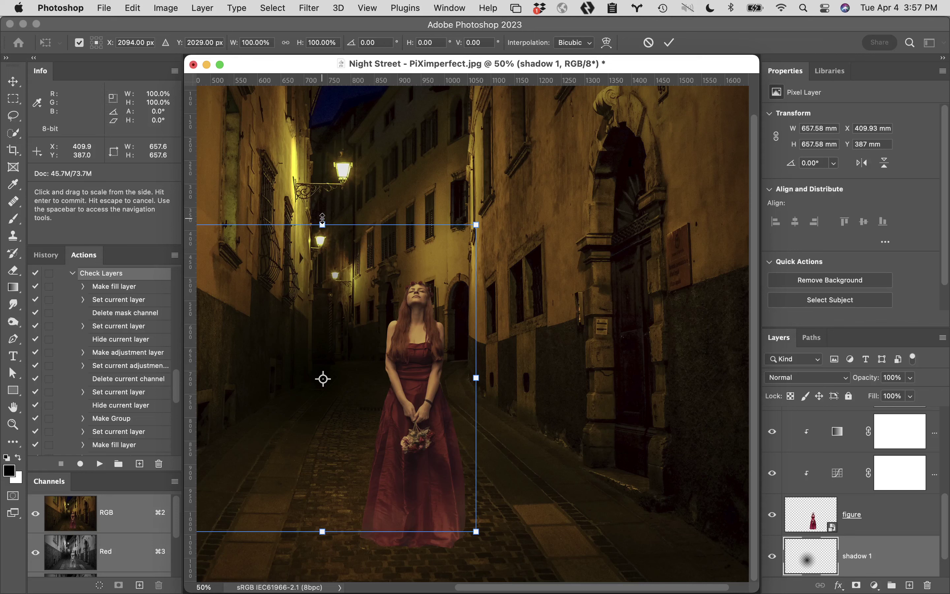
left_click_drag(323, 217, 335, 339)
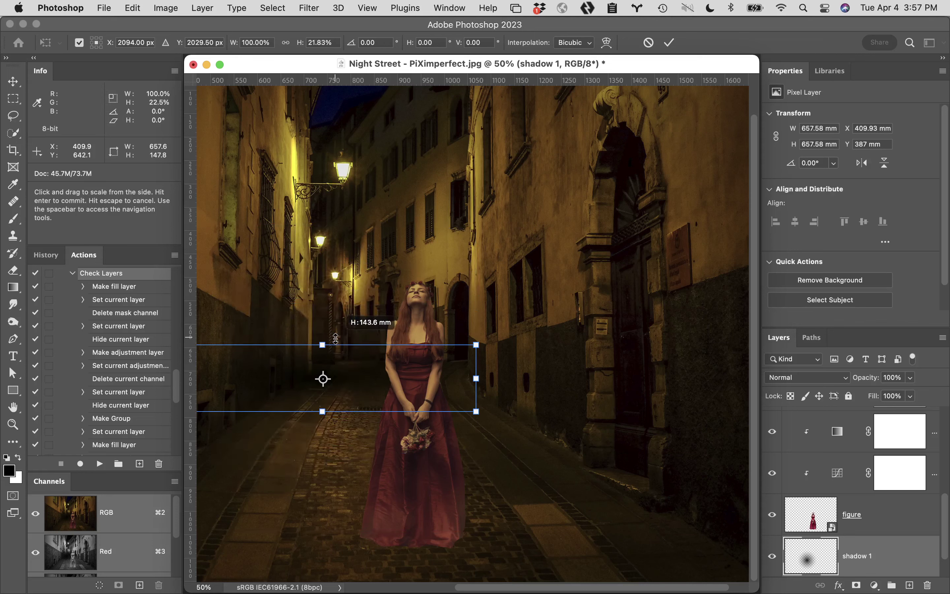
left_click_drag(389, 387, 483, 548)
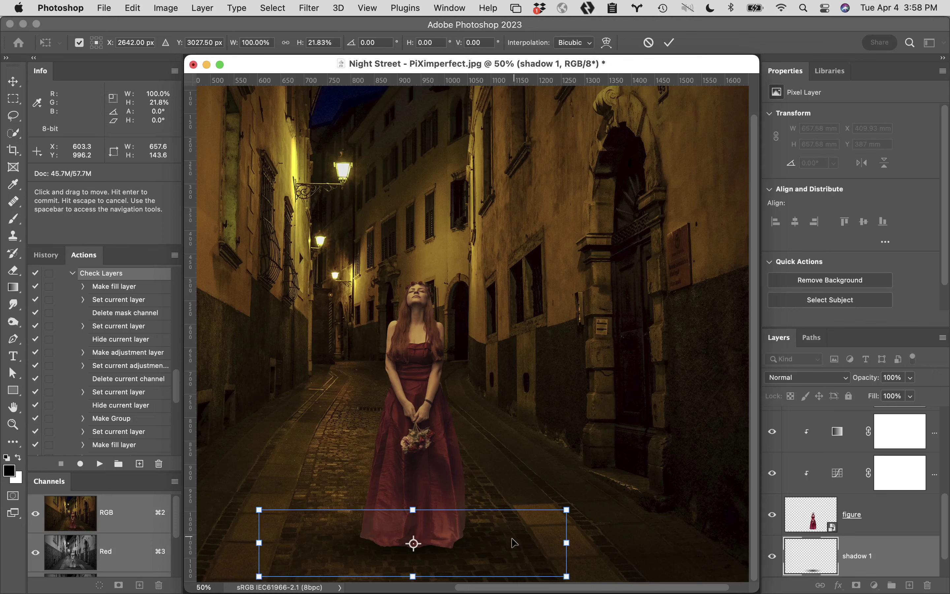
mouse_move(510, 544)
left_mouse_down()
mouse_move(543, 543)
mouse_move(525, 545)
left_mouse_up()
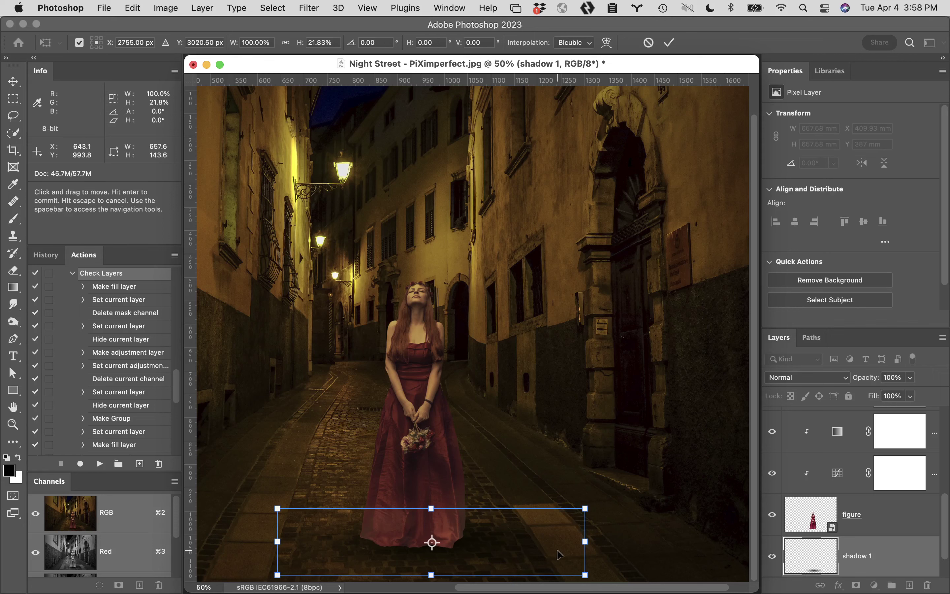
key("Return")
key("g")
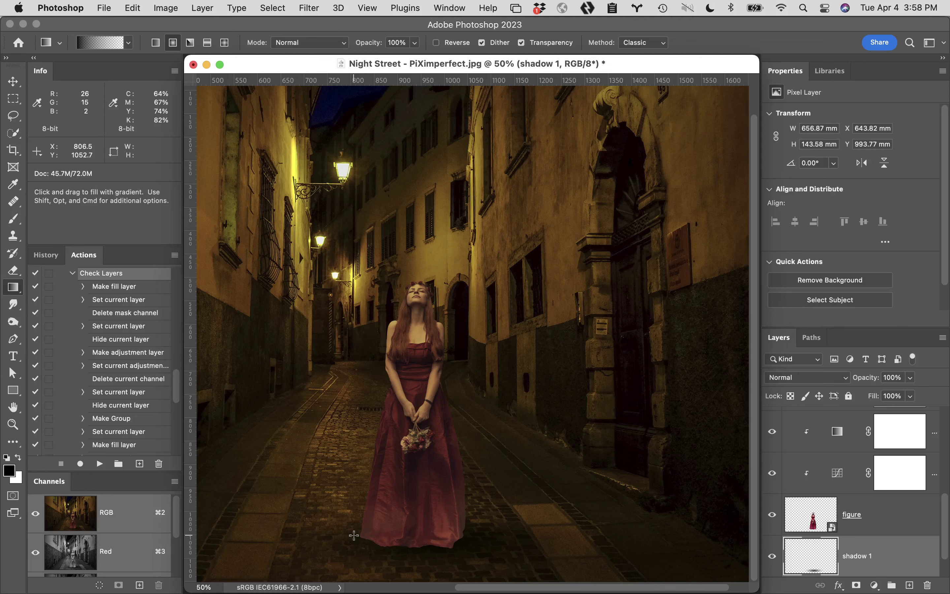
key("e")
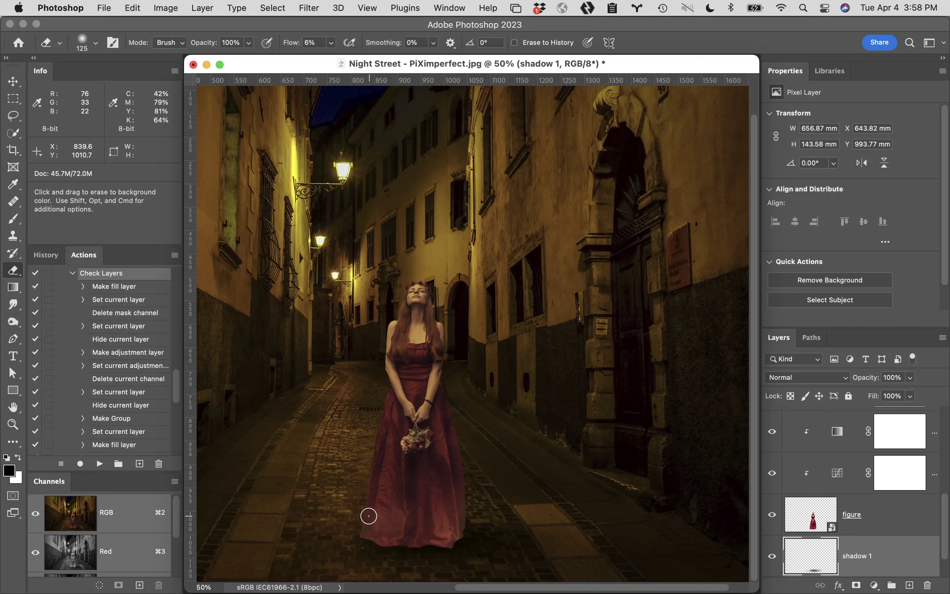
Add a layer named "shadow 2" above "shadow 1" and draw a black radial gradient about 544 mm wide beside the figure
left_click(909, 585)
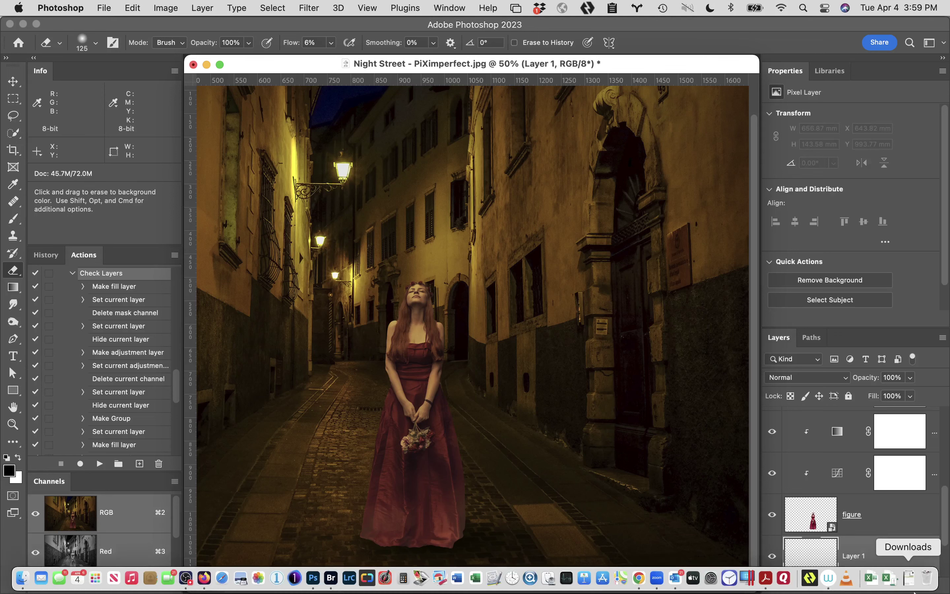
double_click(856, 555)
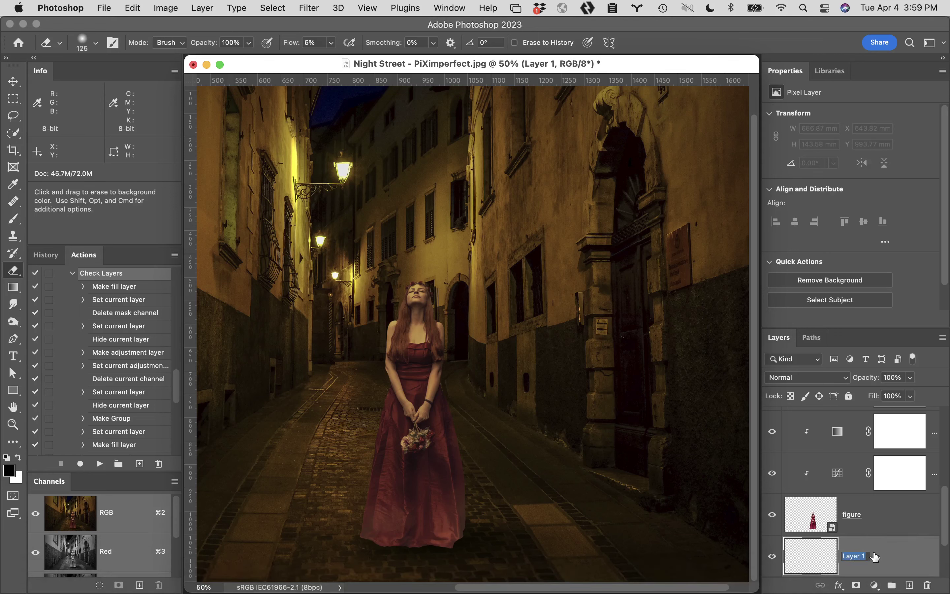
type("shadow 2")
key("Return")
key("g")
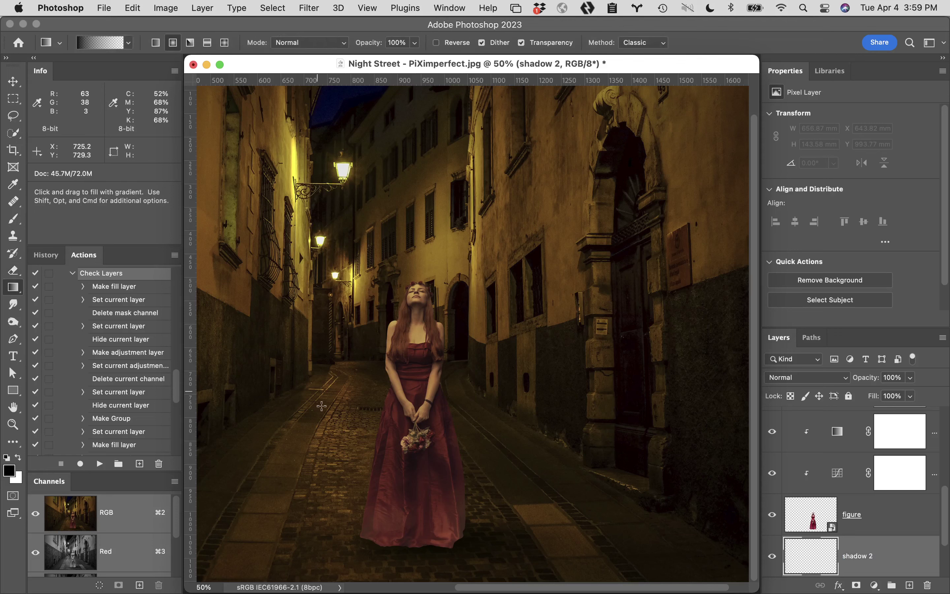
left_click_drag(321, 328, 341, 447)
Transform the "shadow 2" gradient to about 480 mm wide and 113 mm high, centred under the dress hem
key("super+t")
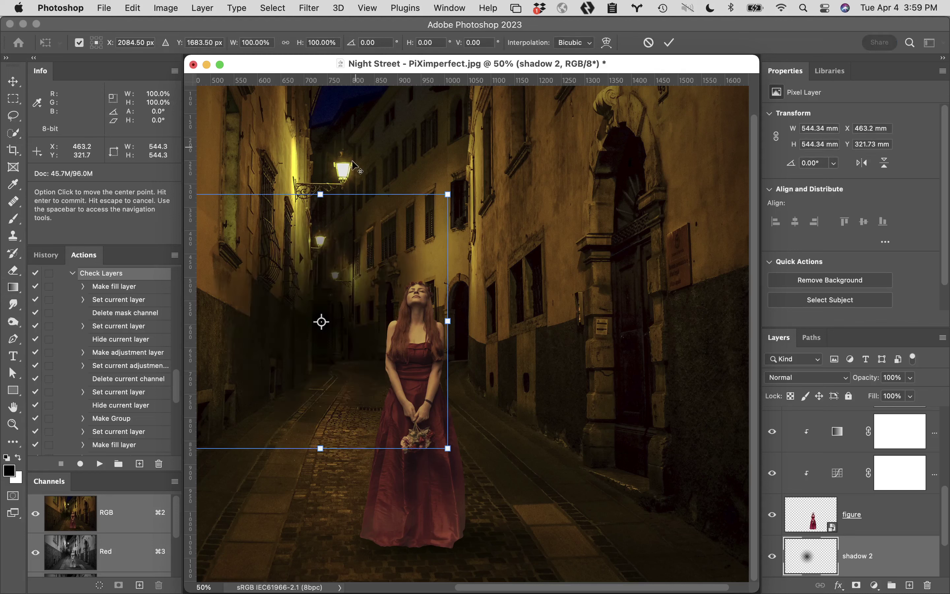
left_click_drag(321, 194, 326, 295)
left_click_drag(368, 326, 461, 546)
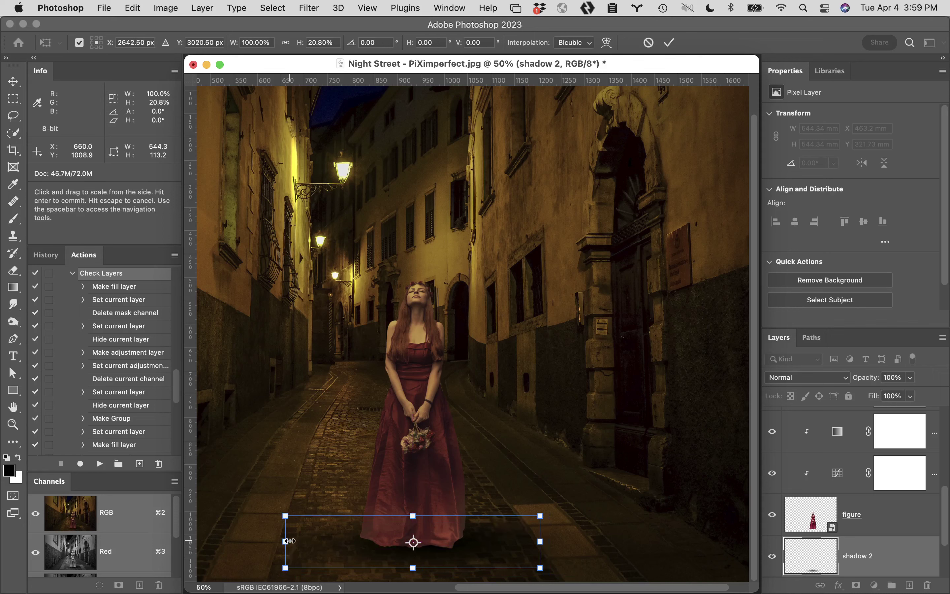
left_click_drag(289, 539, 309, 541)
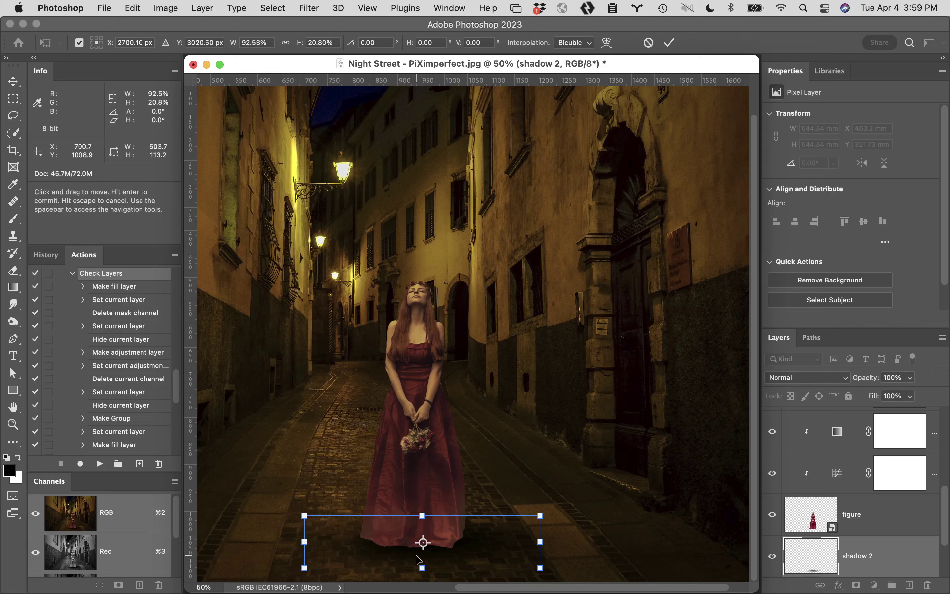
key("super+z")
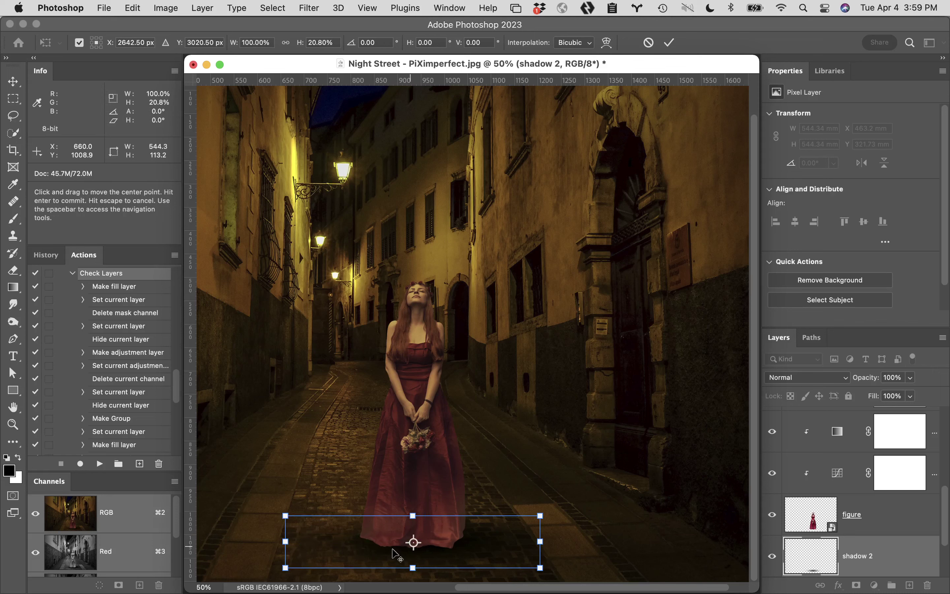
left_click_drag(286, 541, 300, 542)
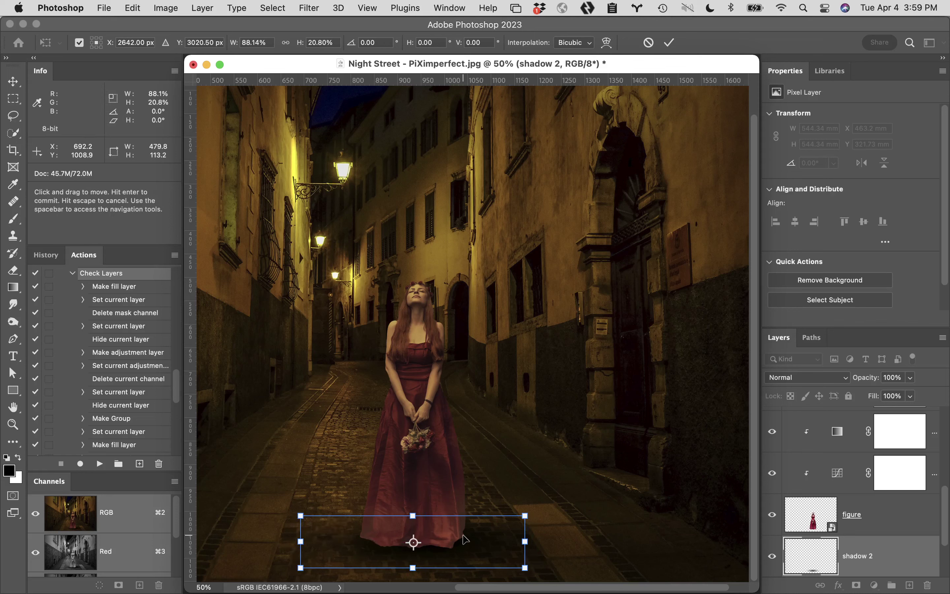
left_click_drag(465, 539, 465, 532)
key("super+z")
key("Return")
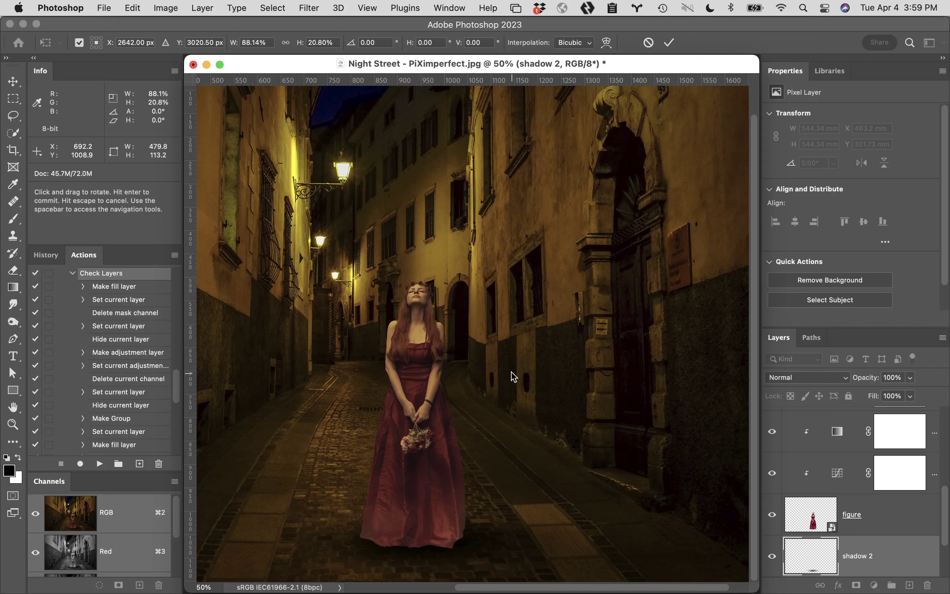
Lower the "shadow 2" layer's opacity to 79% and compare the image with both shadow layers hidden and shown
key("g")
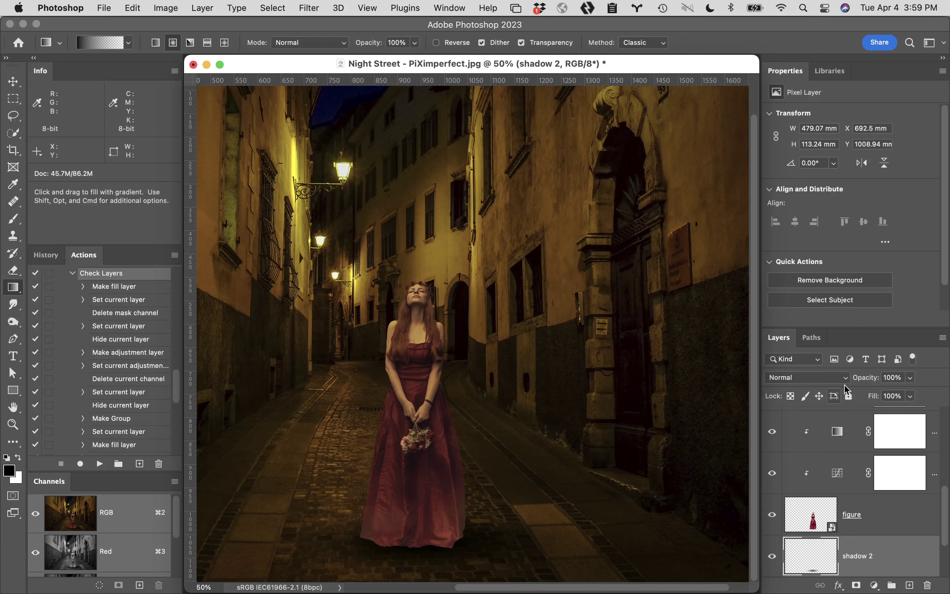
left_click_drag(868, 379, 856, 383)
left_click_drag(944, 503, 944, 523)
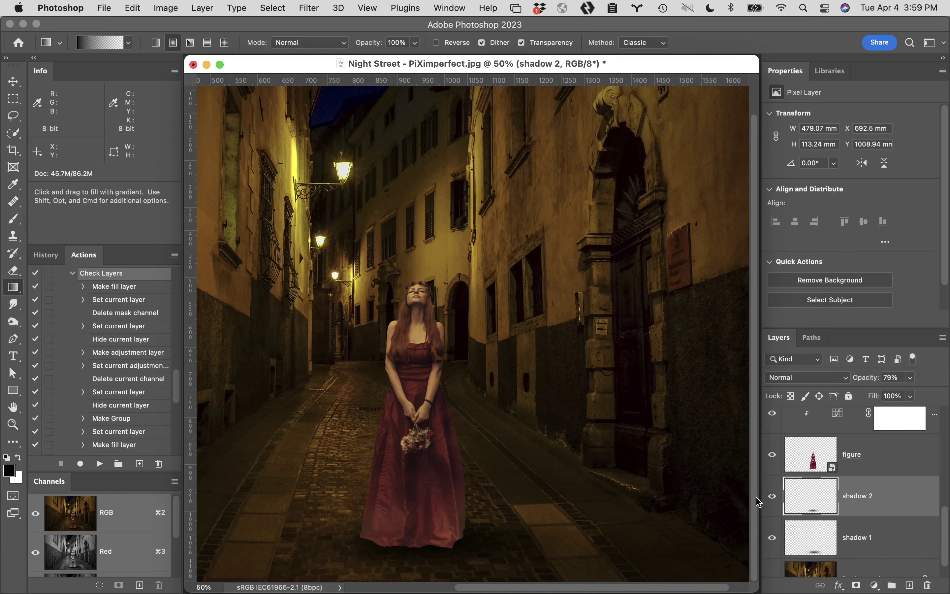
left_click(773, 497)
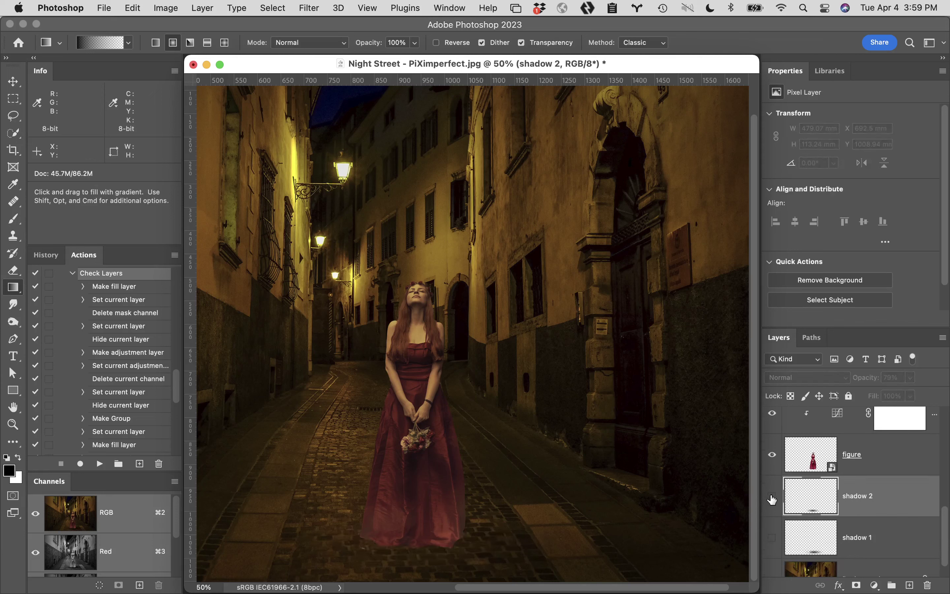
left_click_drag(772, 497, 771, 541)
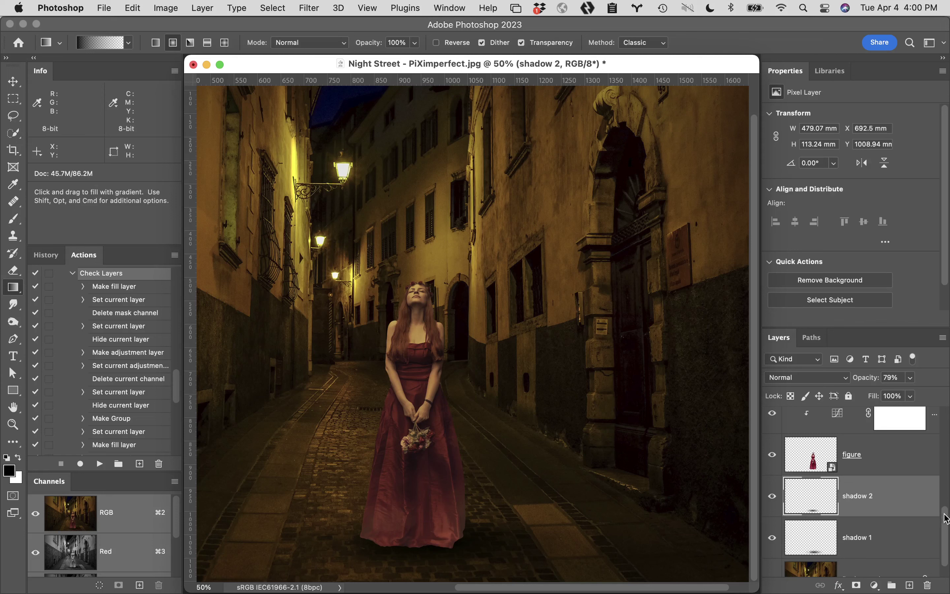
Add a layer named "darken dress" above the figure's Hue/Saturation adjustment, clip it to the figure, and set its blend mode to Luminosity
left_click_drag(946, 518, 942, 474)
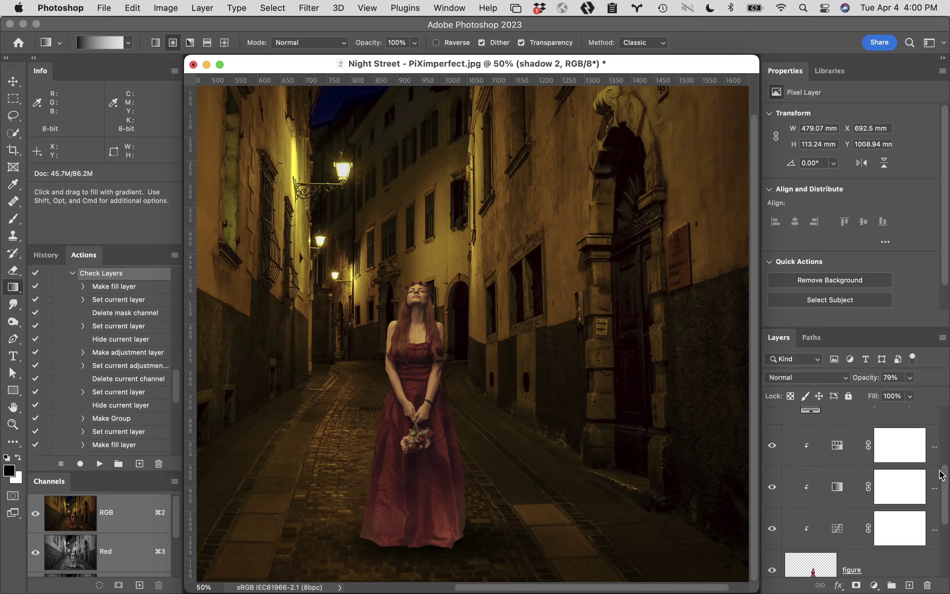
left_click(855, 446)
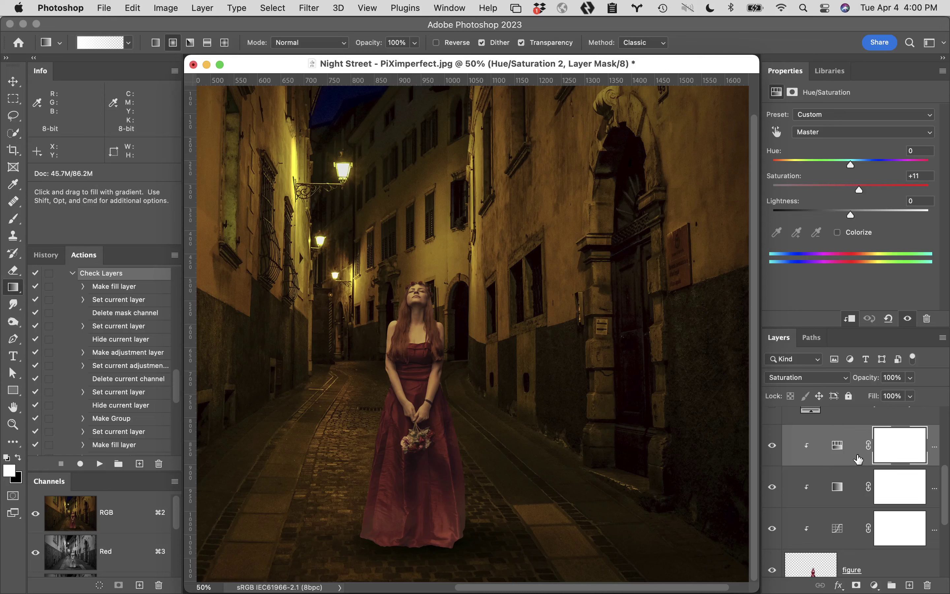
left_click(909, 586)
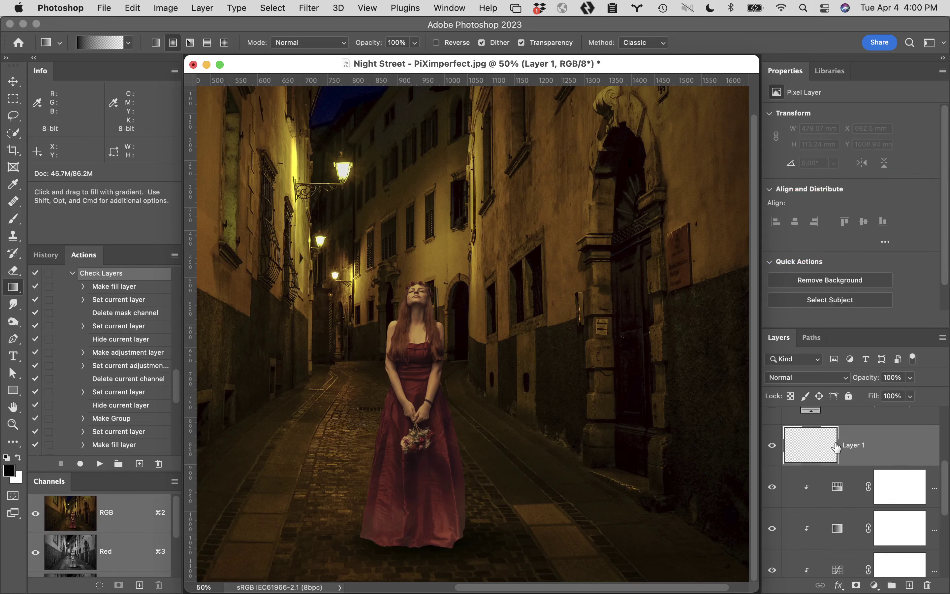
left_click(856, 464, "alt")
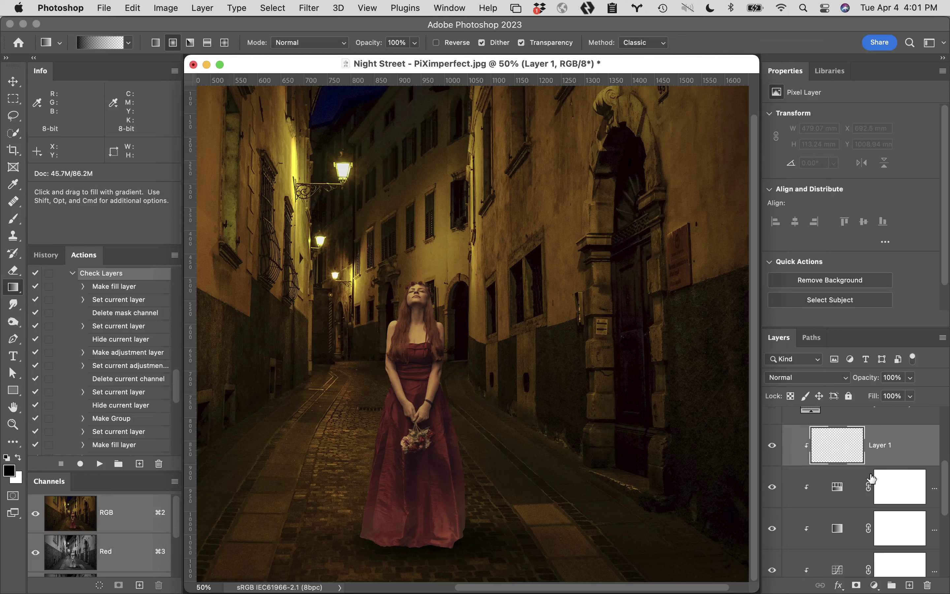
double_click(884, 446)
type("darken dress")
key("Return")
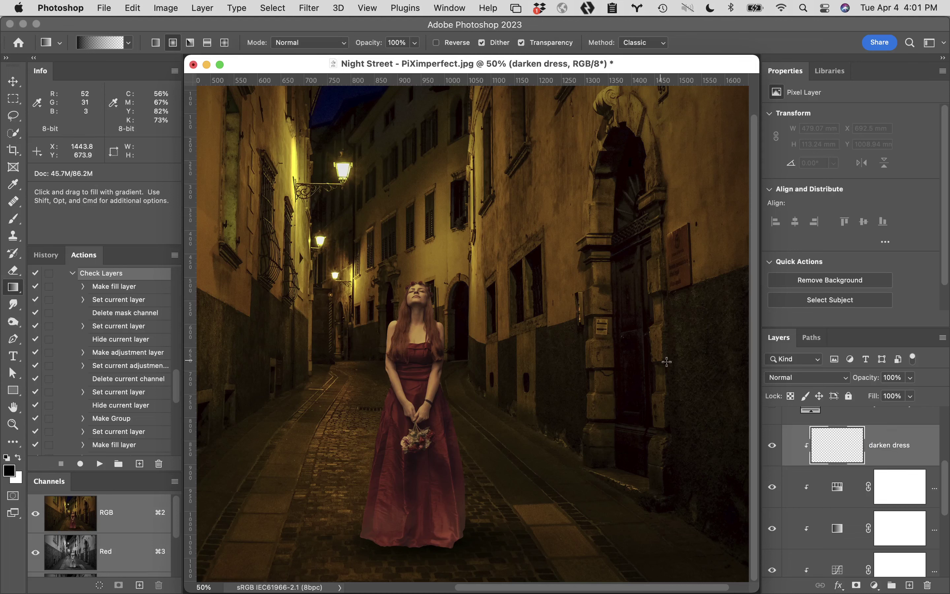
left_click(818, 378)
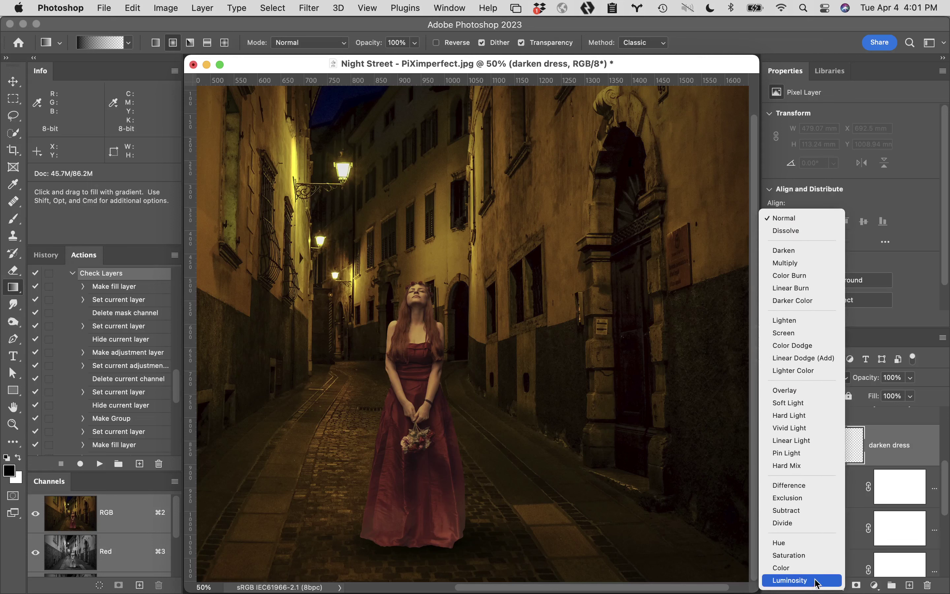
left_click(814, 580)
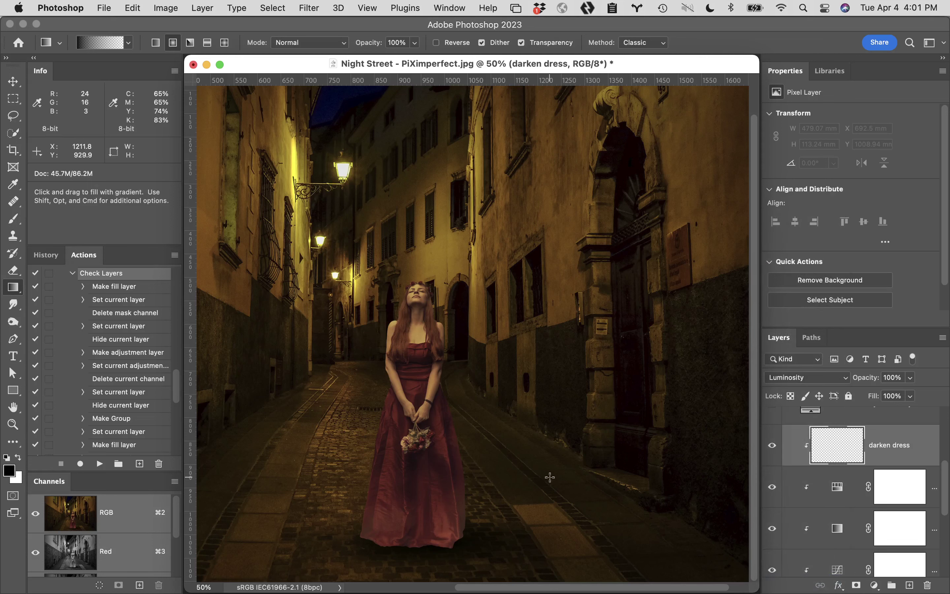
Set up the Brush tool with a softer edge, Normal mode and 100% flow
key("b")
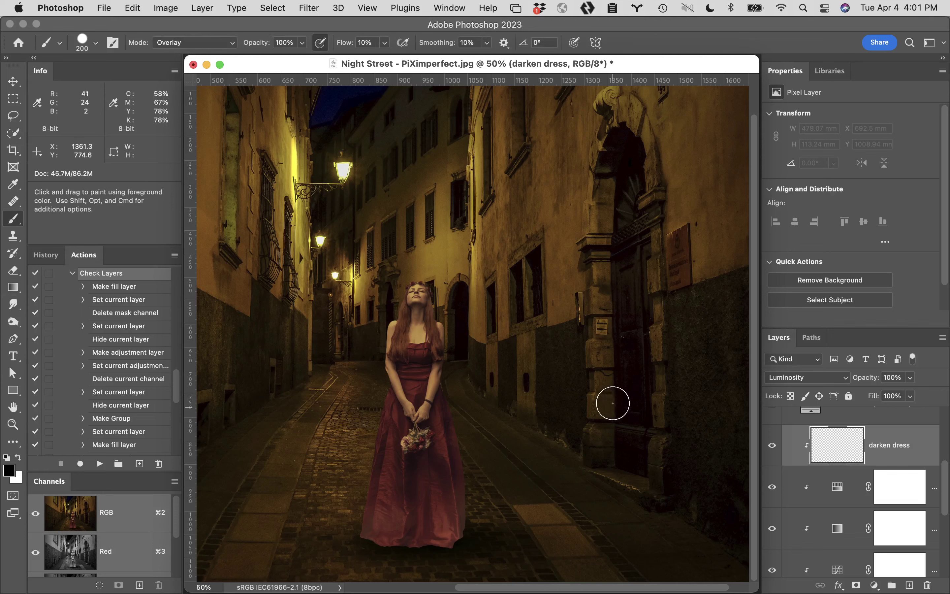
left_click(97, 43)
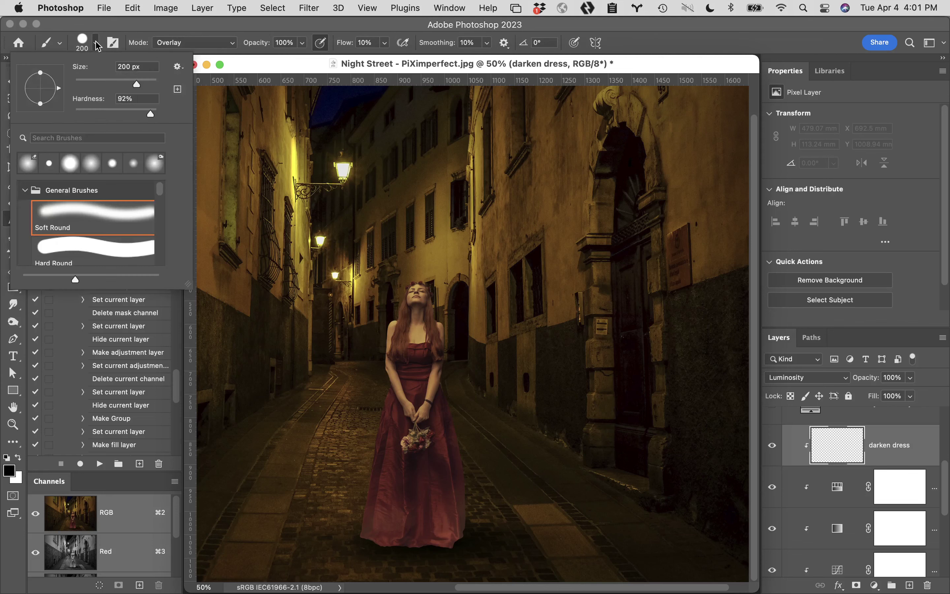
left_click_drag(150, 114, 109, 128)
key("Return")
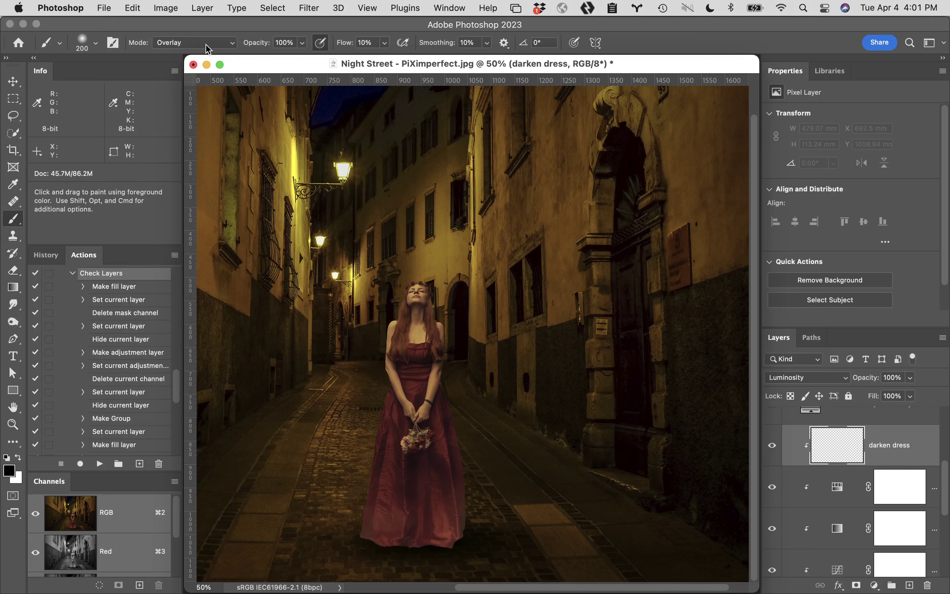
left_click(204, 43)
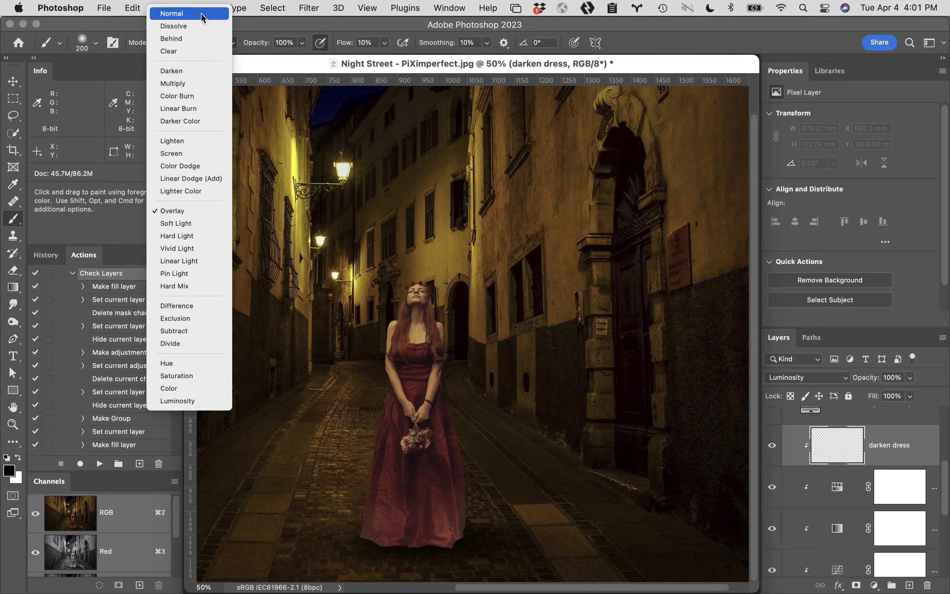
left_click(203, 14)
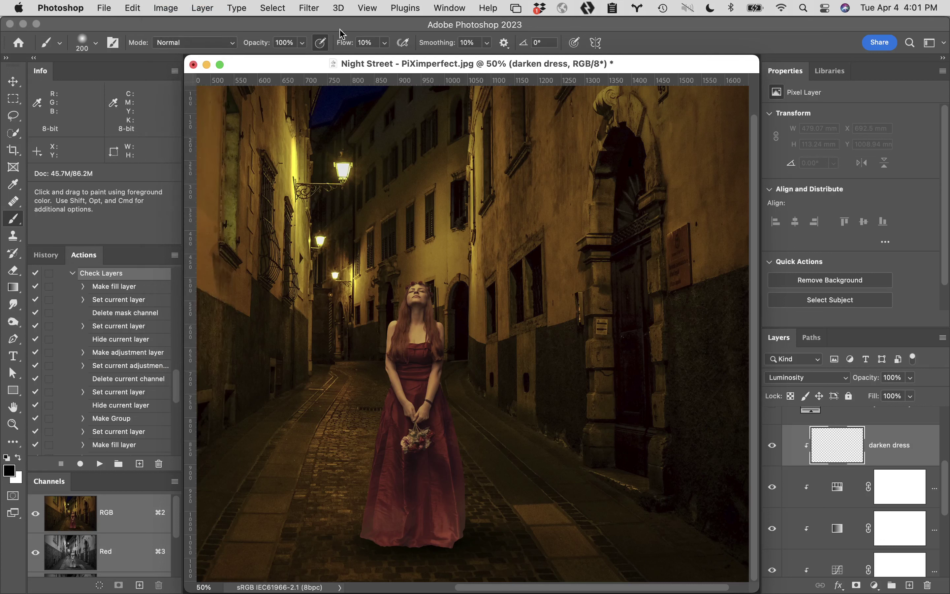
left_click_drag(340, 44, 412, 48)
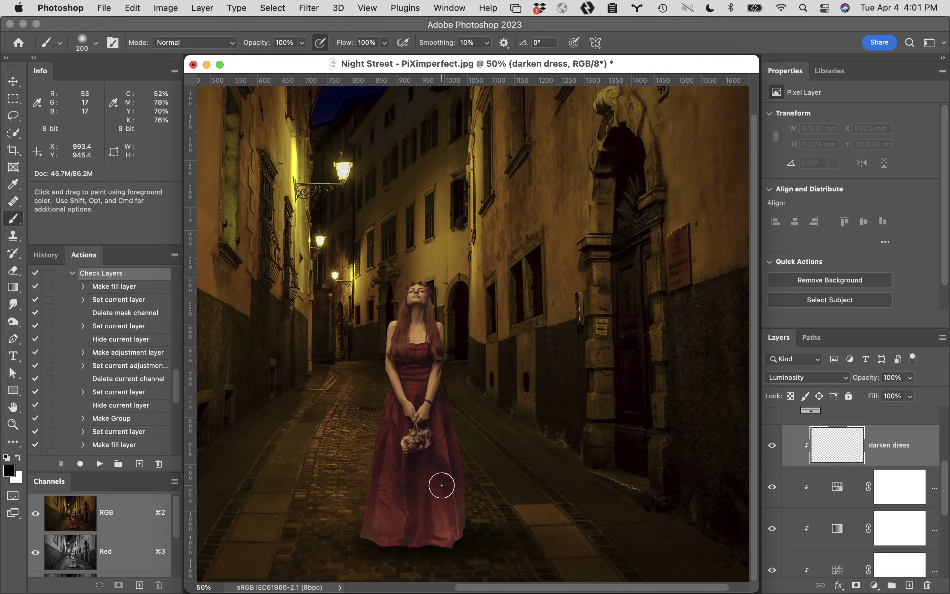
Enlarge the brush to 2300 px, checking its size over the bottom of the dress
key("bracketright")
key("bracketright")
key("bracketright")
key("bracketright")
key("bracketright")
key("bracketright")
key("bracketright")
key("bracketright")
key("bracketright")
key("bracketright")
key("bracketright")
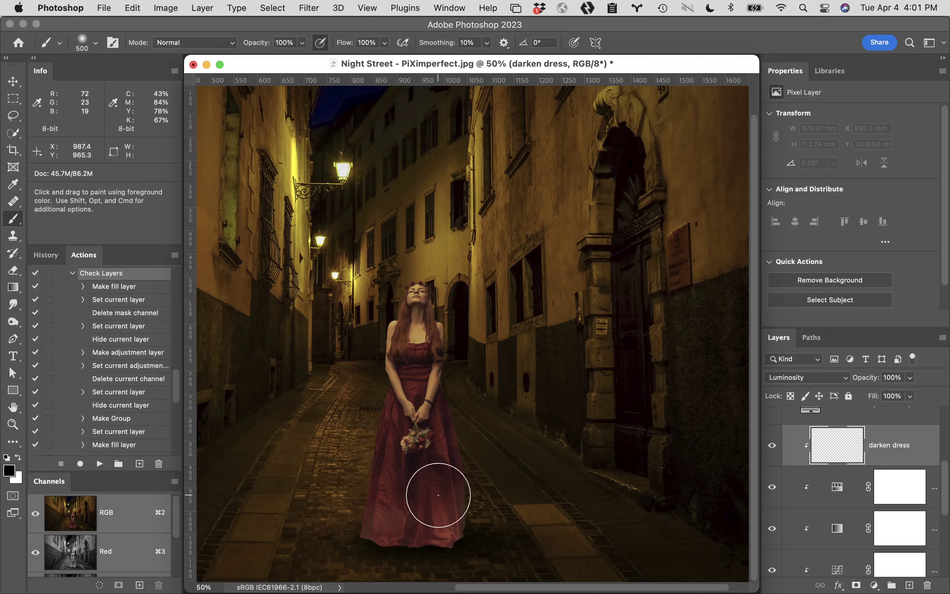
key("bracketright")
key("bracketright")
key("bracketright")
key("bracketright")
key("bracketright")
key("bracketright")
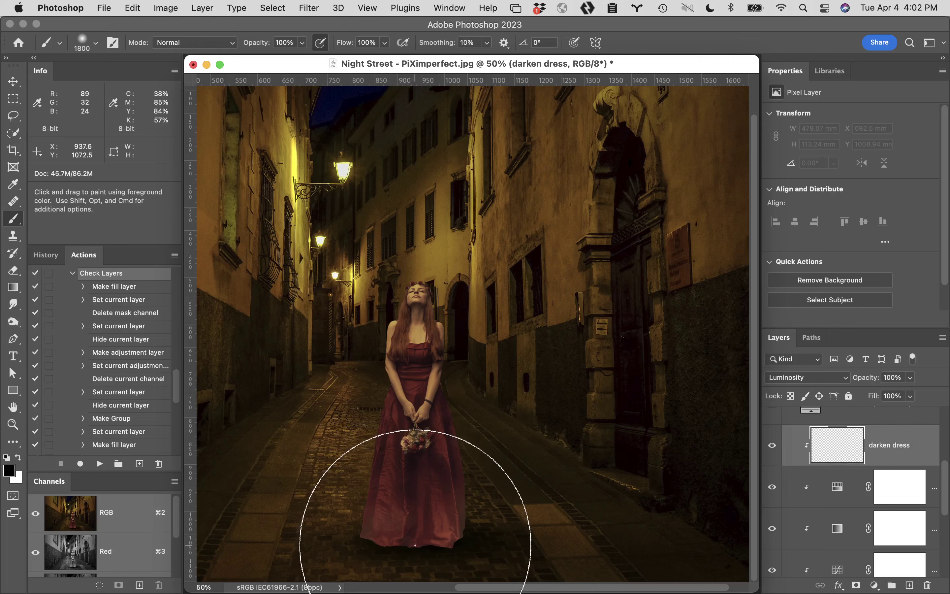
key("bracketright")
key("bracketright")
key("bracketright")
key("bracketright")
key("bracketright")
key("bracketright")
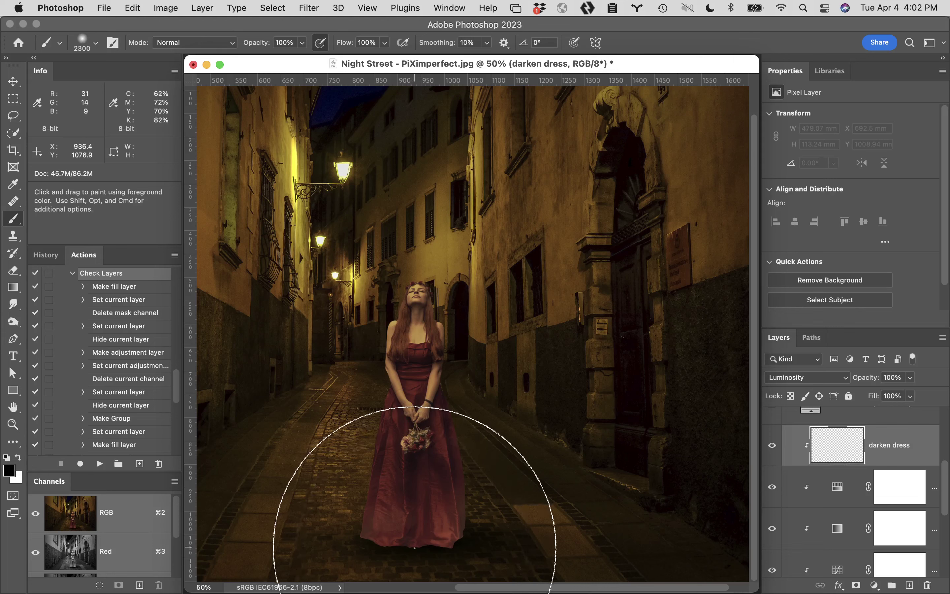
Paint a single black dab over the dress's hem with a 2700 px brush and lower the "darken dress" layer's opacity to 76%
key("bracketright")
key("bracketright")
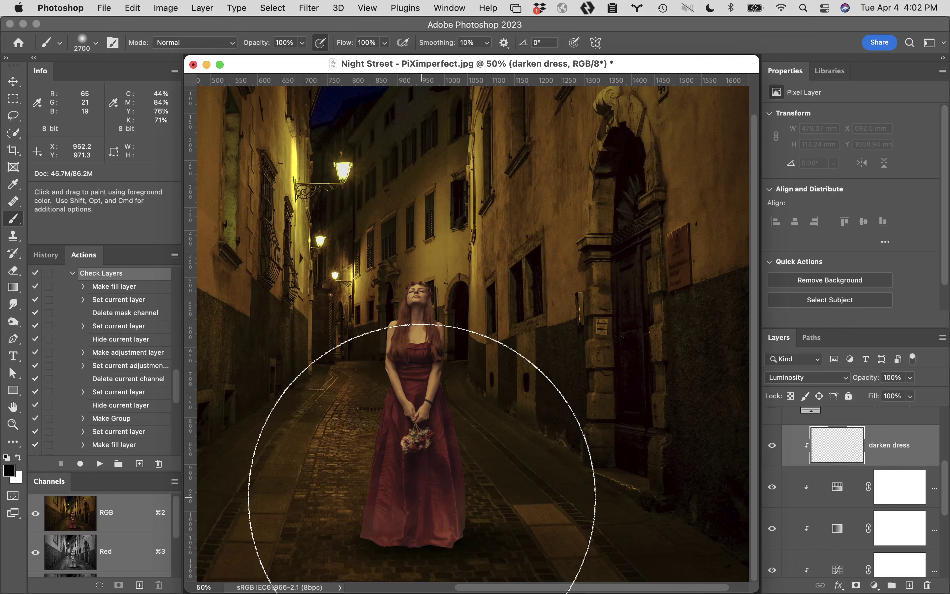
left_click(420, 548)
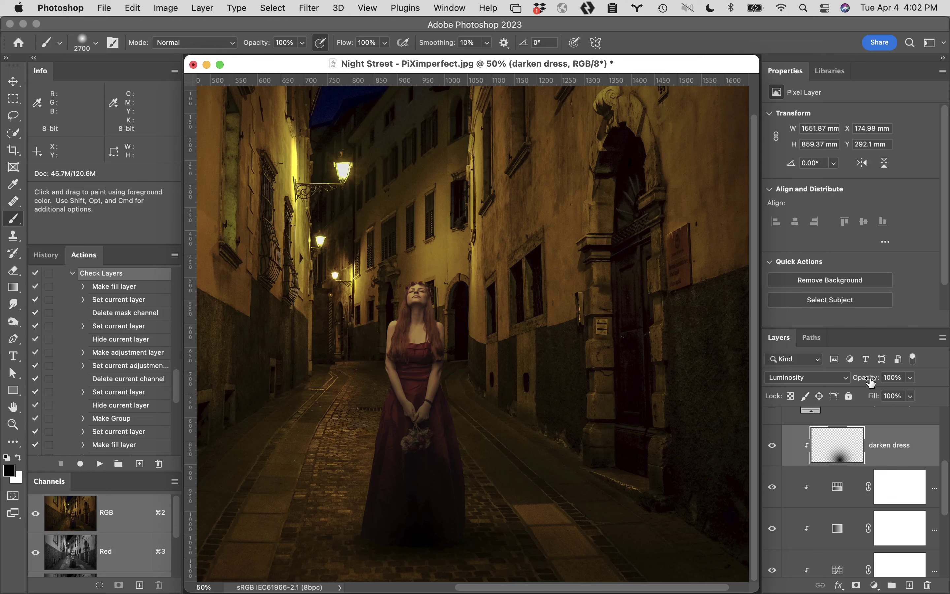
left_click_drag(871, 382, 855, 383)
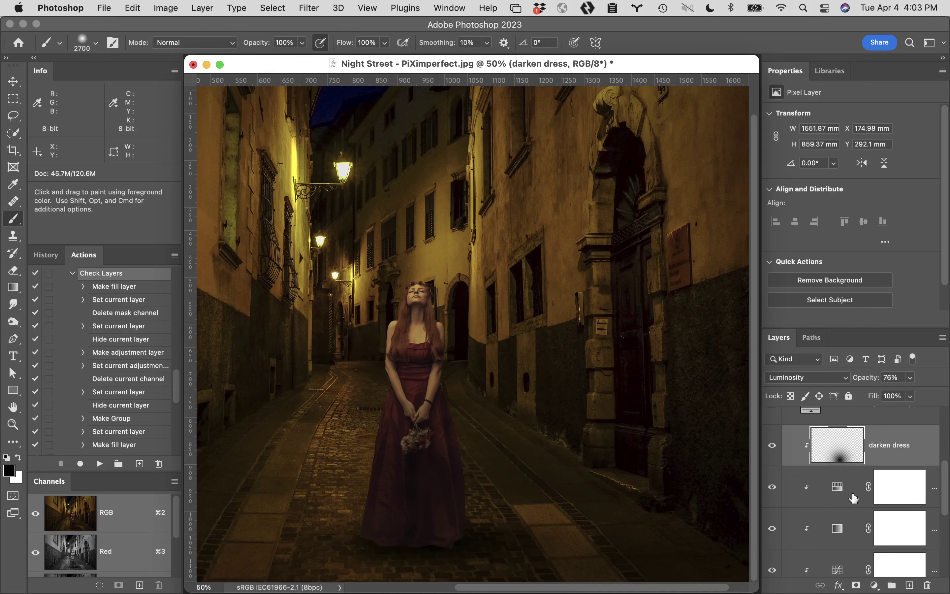
Add a layer named "dark bottom dress" above "darken dress" and clip it to the figure
left_click(910, 585)
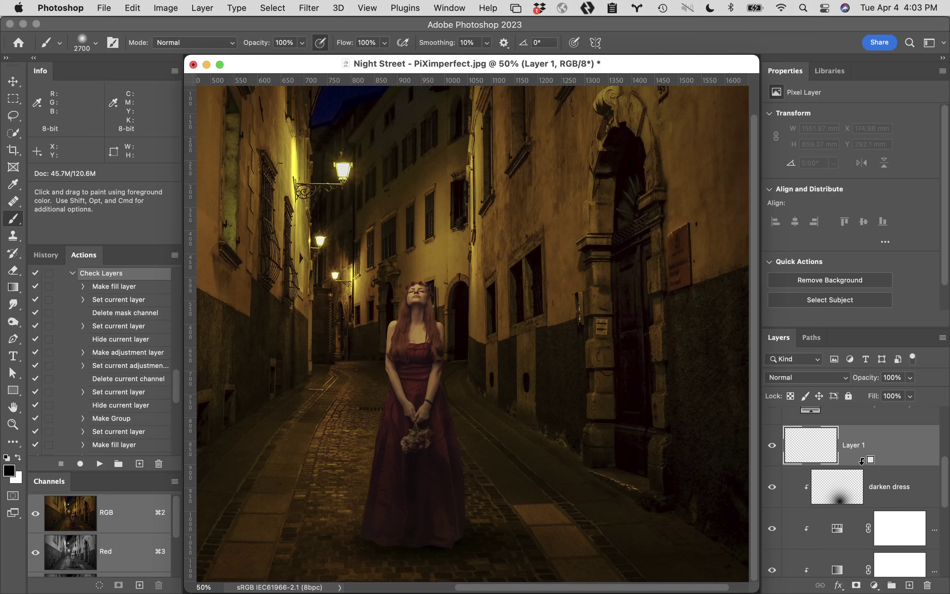
left_click(870, 465, "alt")
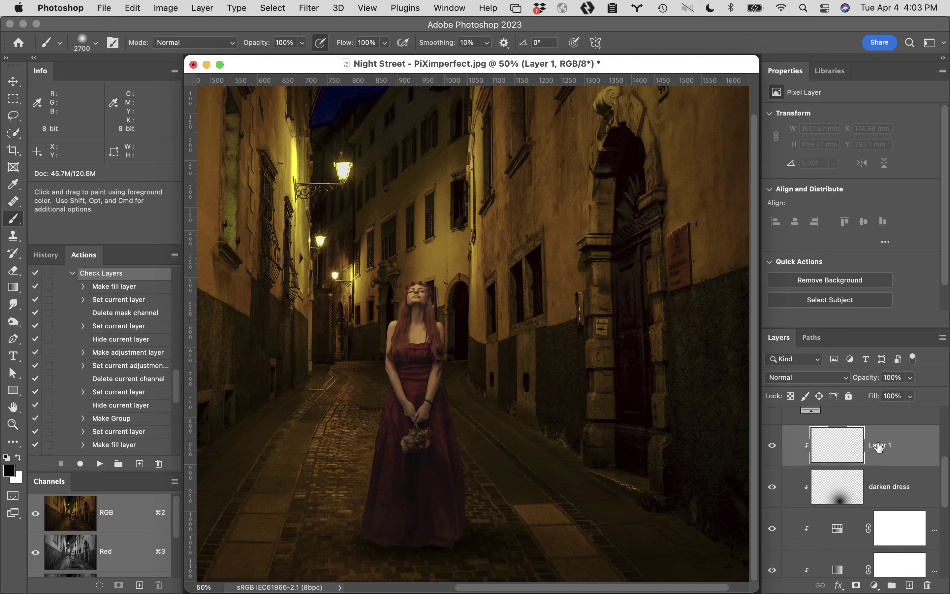
double_click(878, 444)
type("dark bottom dress")
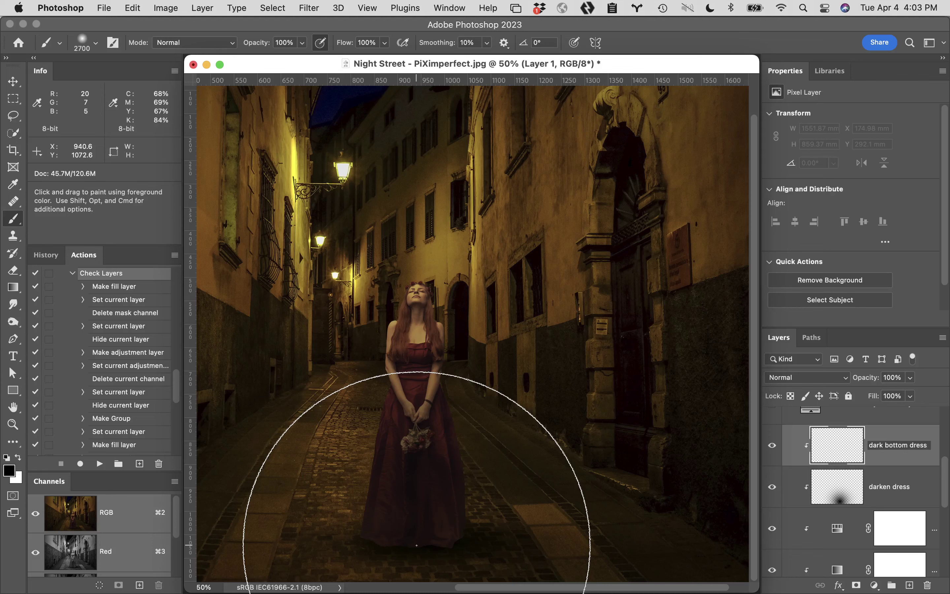
type("[[[[")
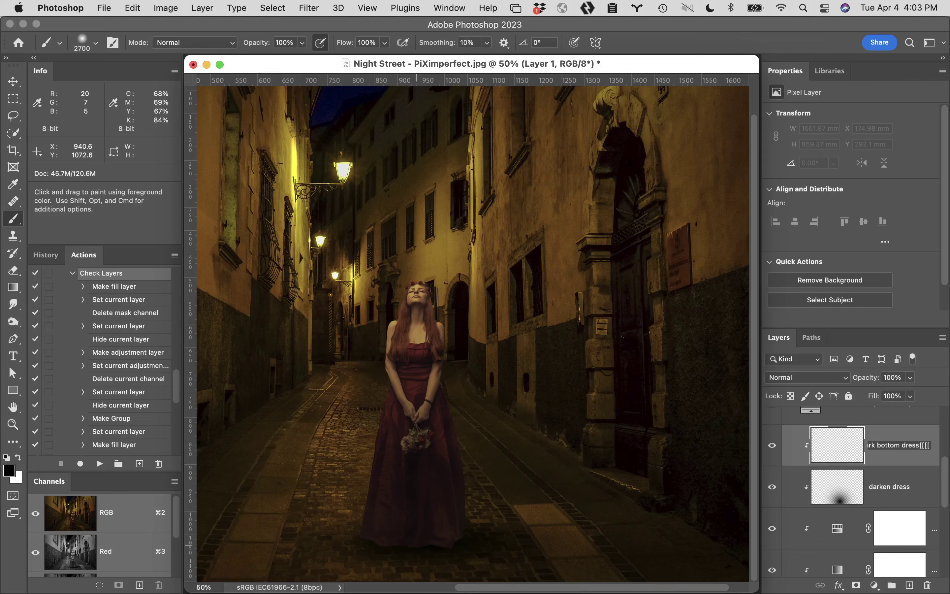
type("b")
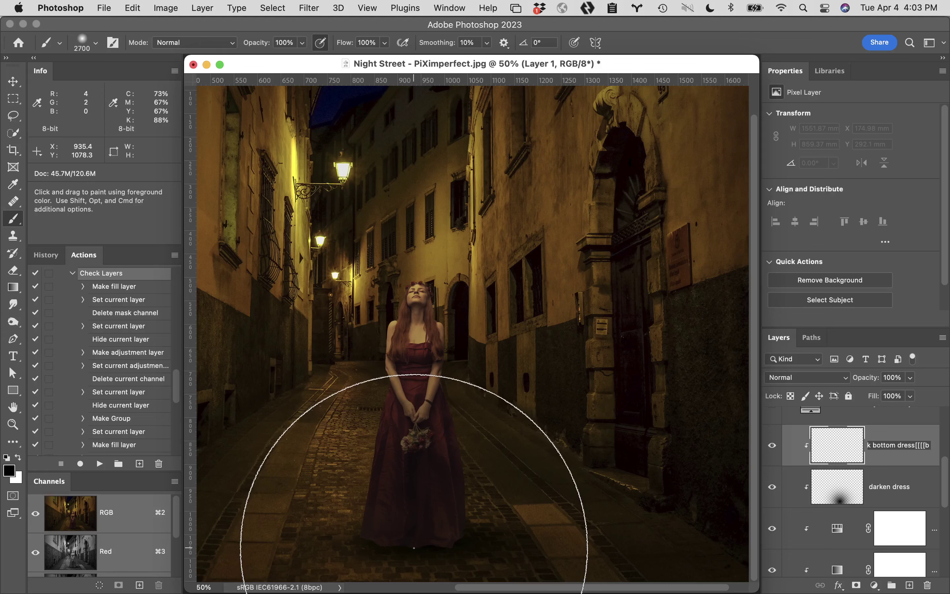
type("[[")
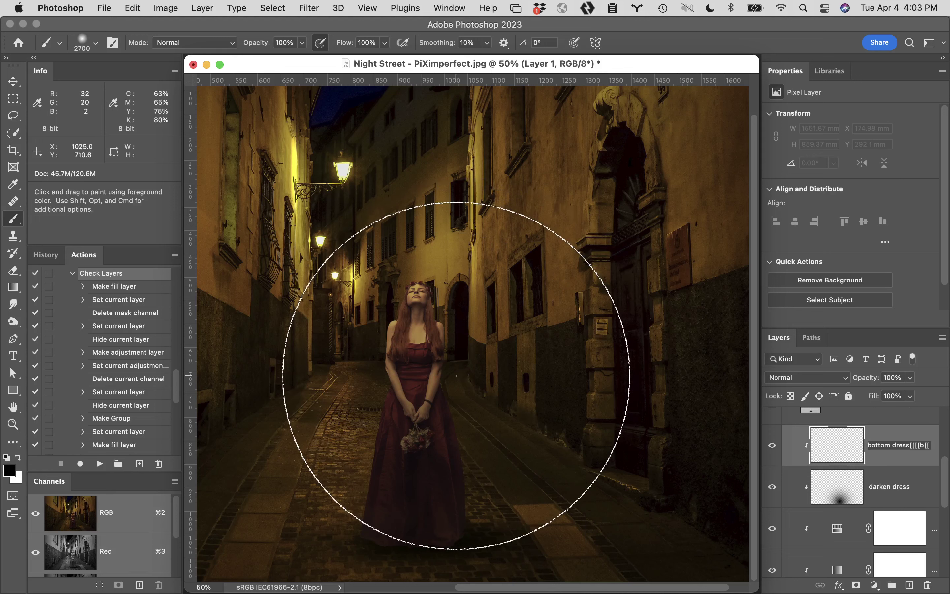
type("[[")
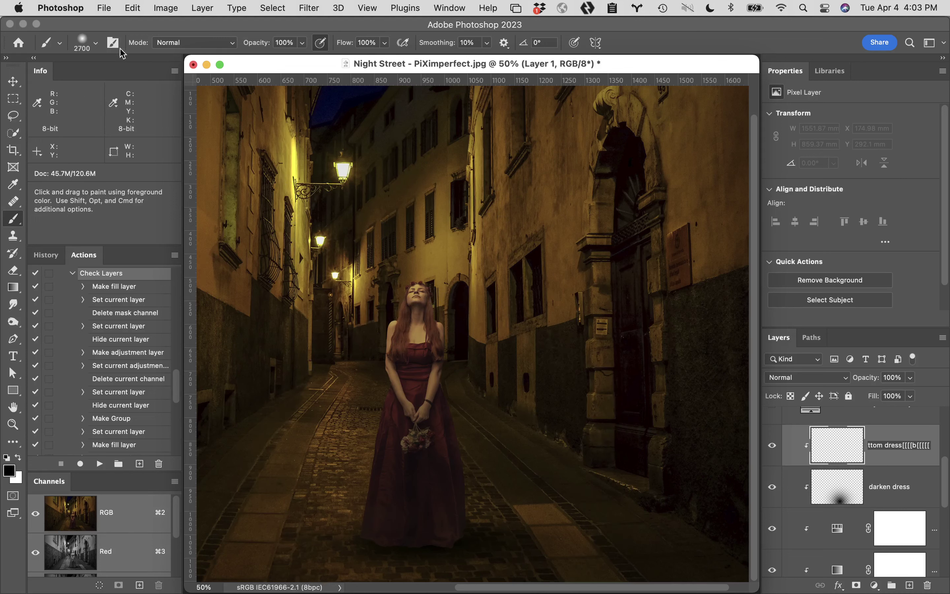
Save the document in Photoshop format as "Night Street - PiXimperfect.psd" with the sRGB IEC61966-2.1 colour profile embedded
left_click(104, 8)
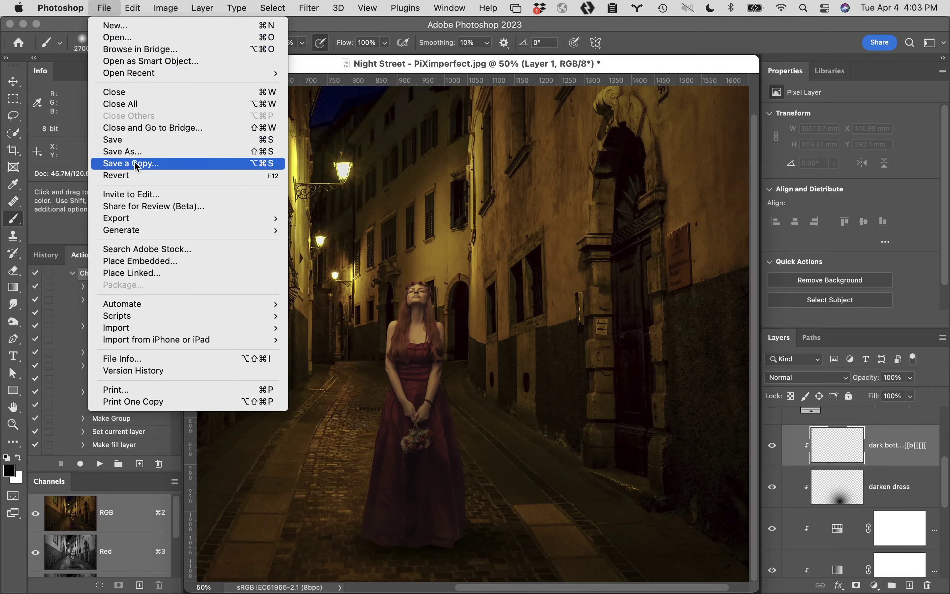
left_click(138, 141)
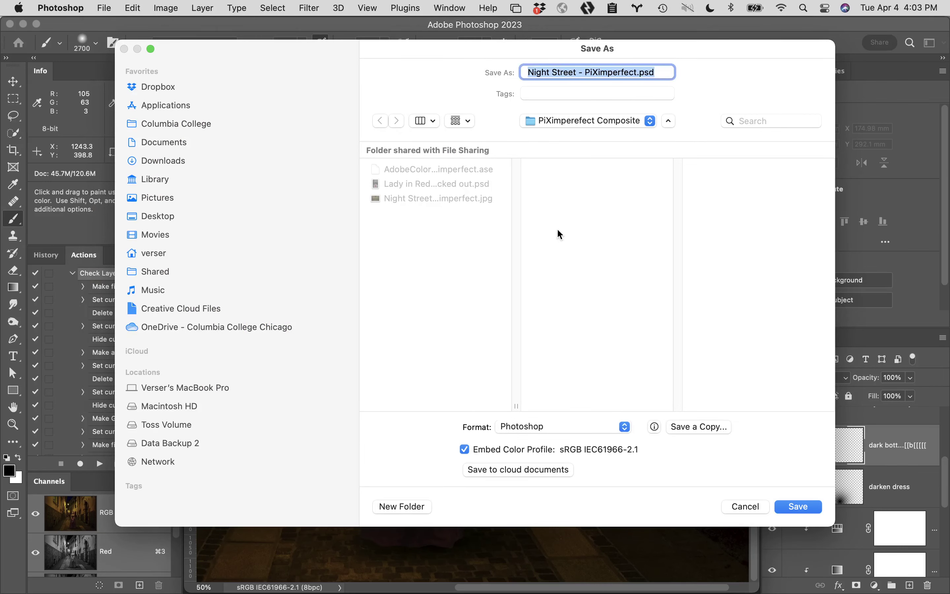
left_click(177, 425)
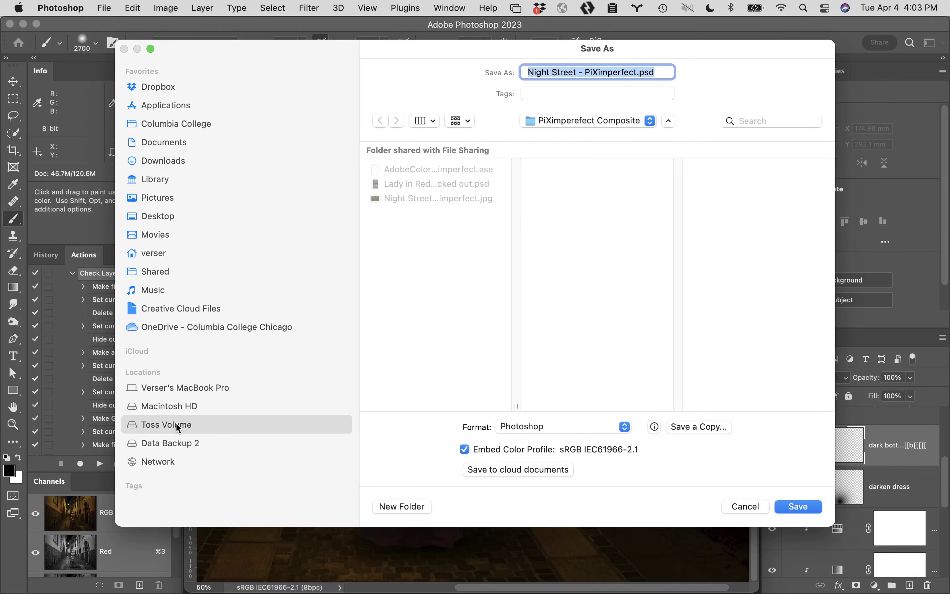
left_click(801, 507)
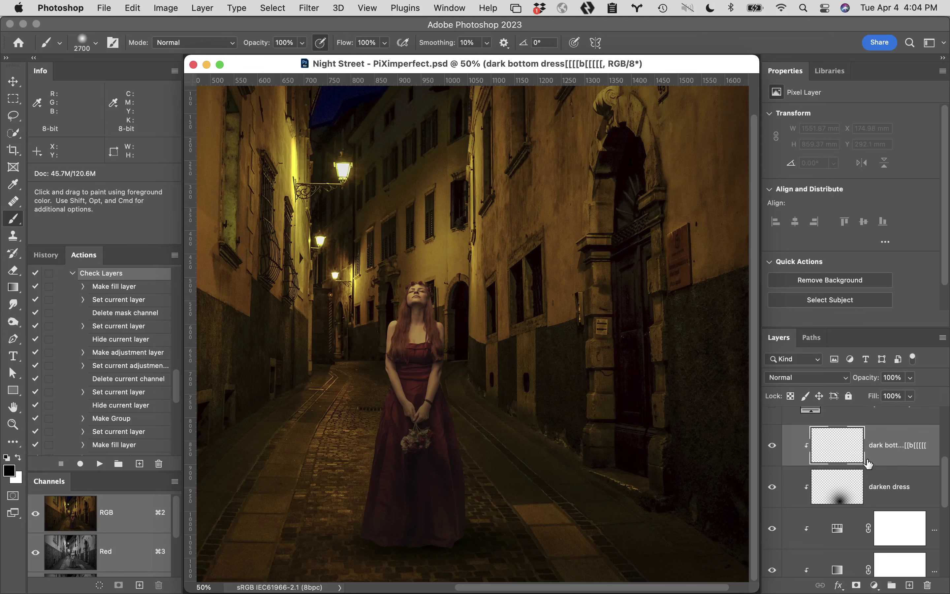
Set the "dark bottom dress" layer to Luminosity and paint one black dab over the dress's hem with a 1900 px brush
left_click(807, 378)
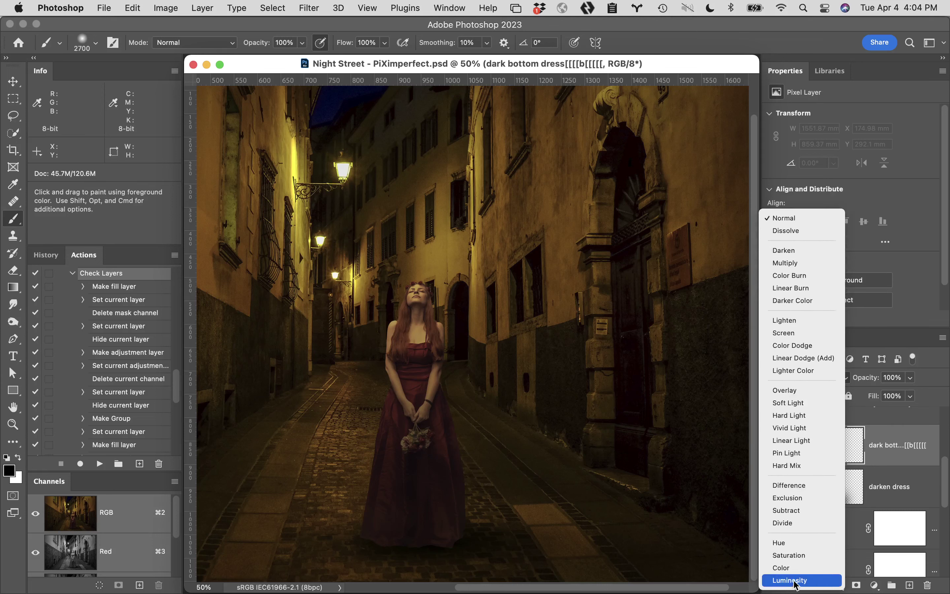
left_click(796, 581)
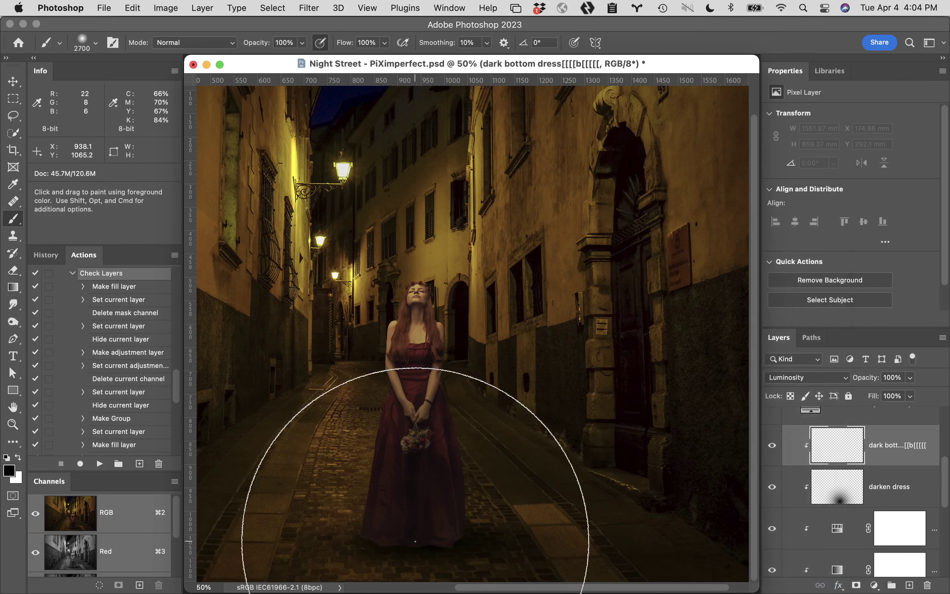
key("bracketleft")
key("bracketleft")
key("bracketleft")
key("bracketleft")
key("bracketleft")
key("bracketleft")
key("bracketleft")
key("bracketleft")
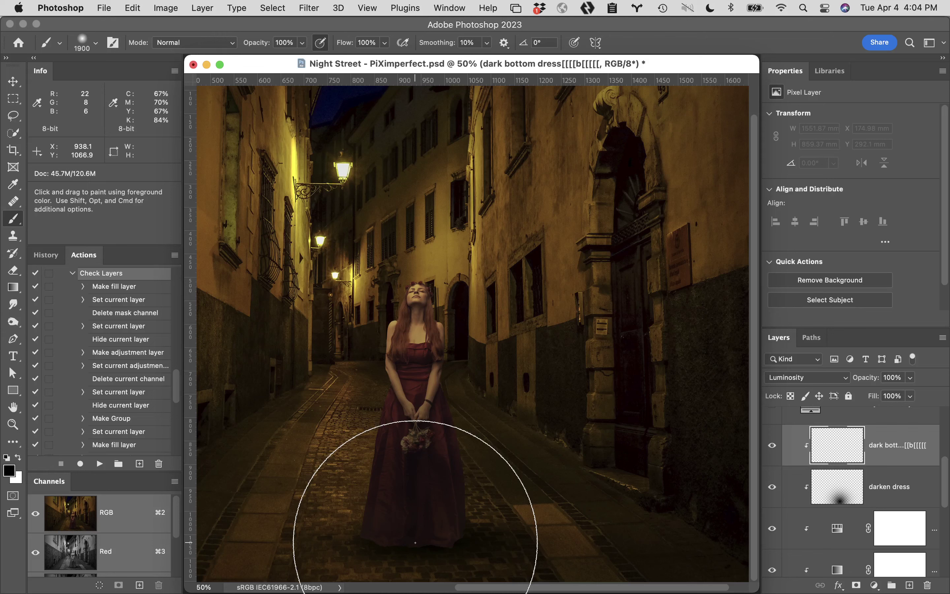
left_click(415, 542)
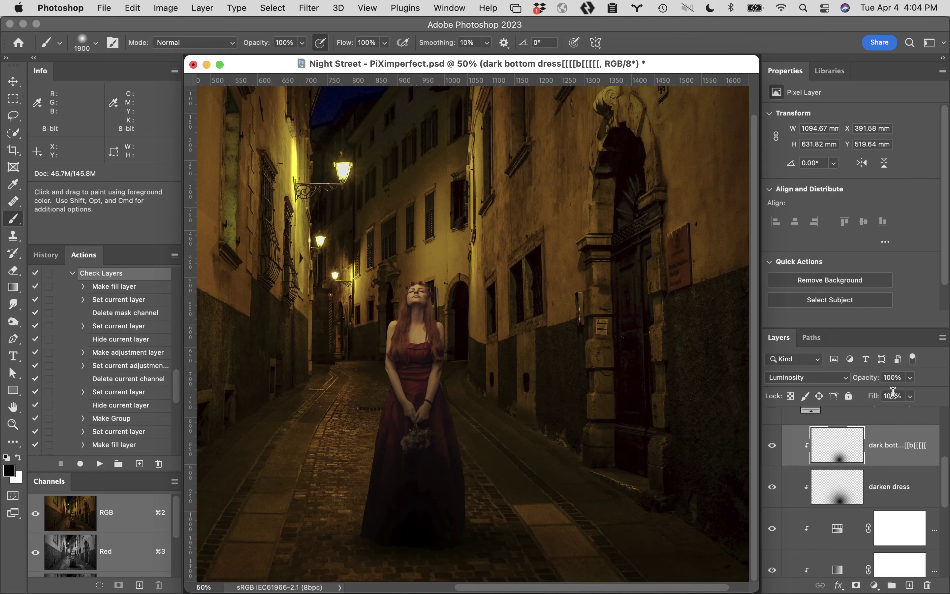
Lower the "dark bottom dress" layer's opacity to 53% and check the darkened dress against the whole scene
left_click_drag(870, 383, 839, 383)
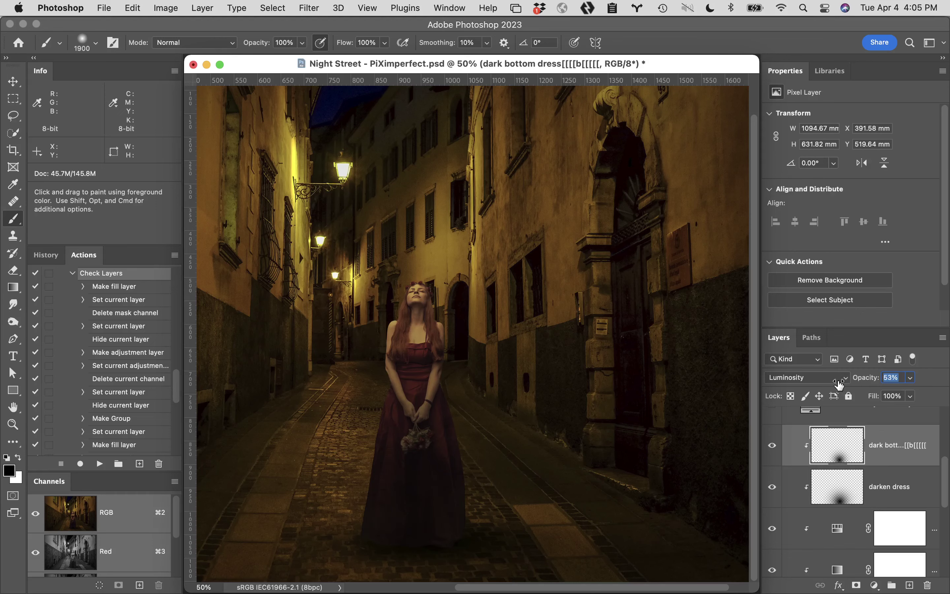
double_click(13, 407)
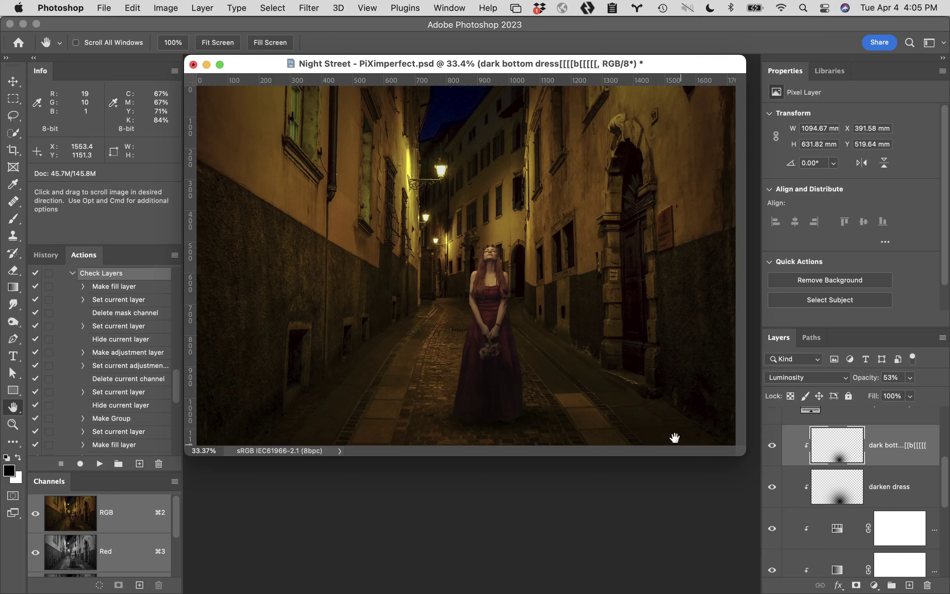
key("super+plus")
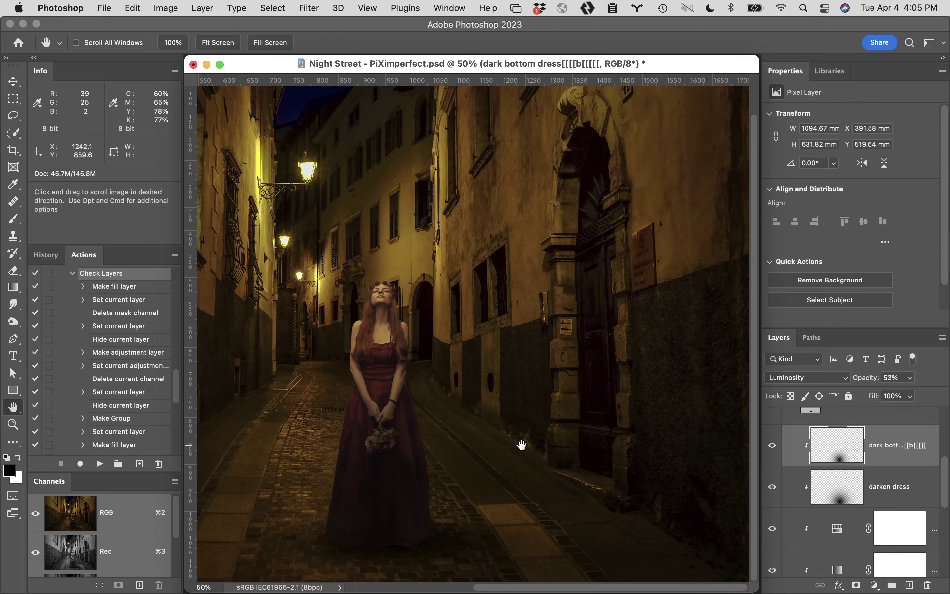
left_click_drag(522, 445, 595, 415)
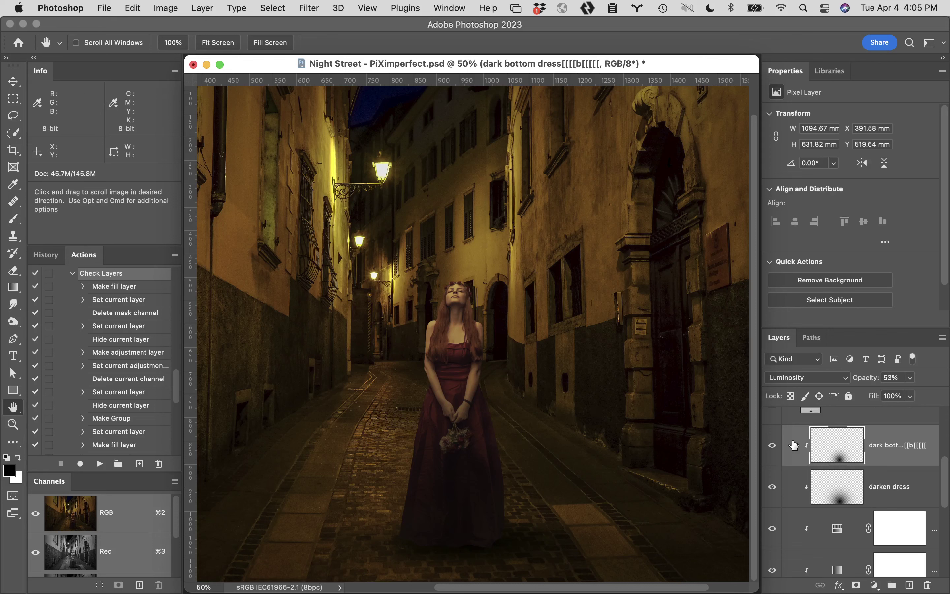
Brighten the figure by raising the white point of its Curves adjustment to output 172
left_click_drag(946, 467, 946, 507)
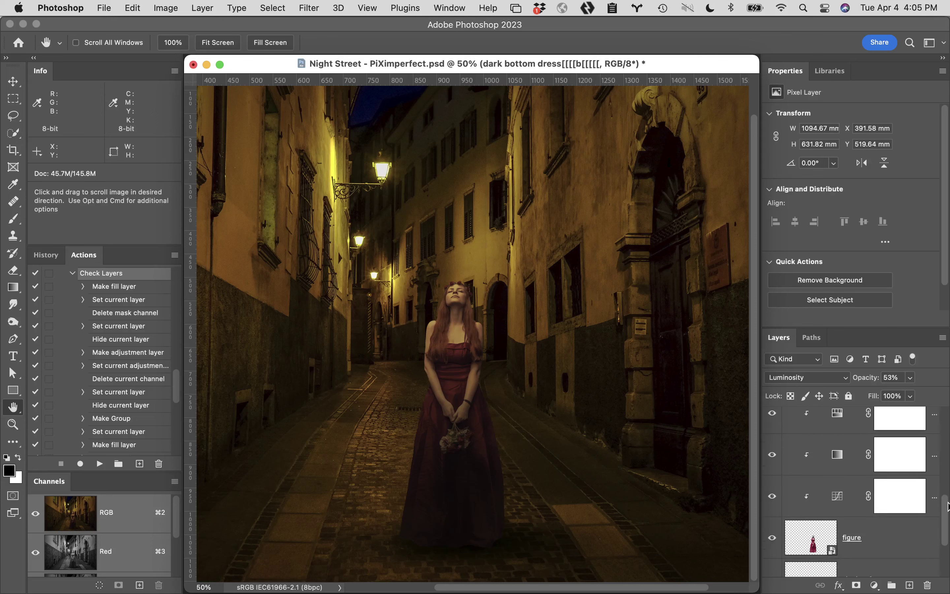
left_click(883, 496)
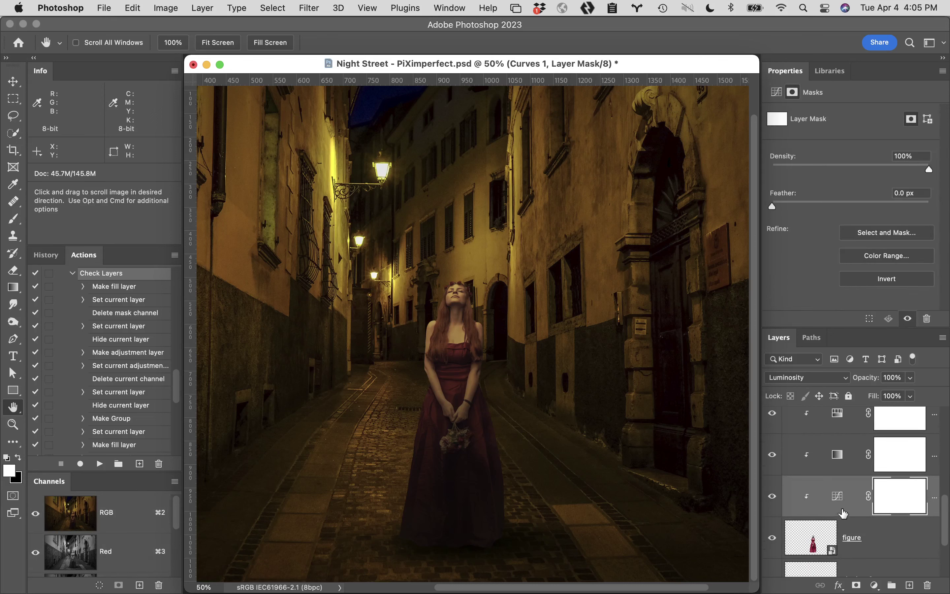
left_click(837, 497)
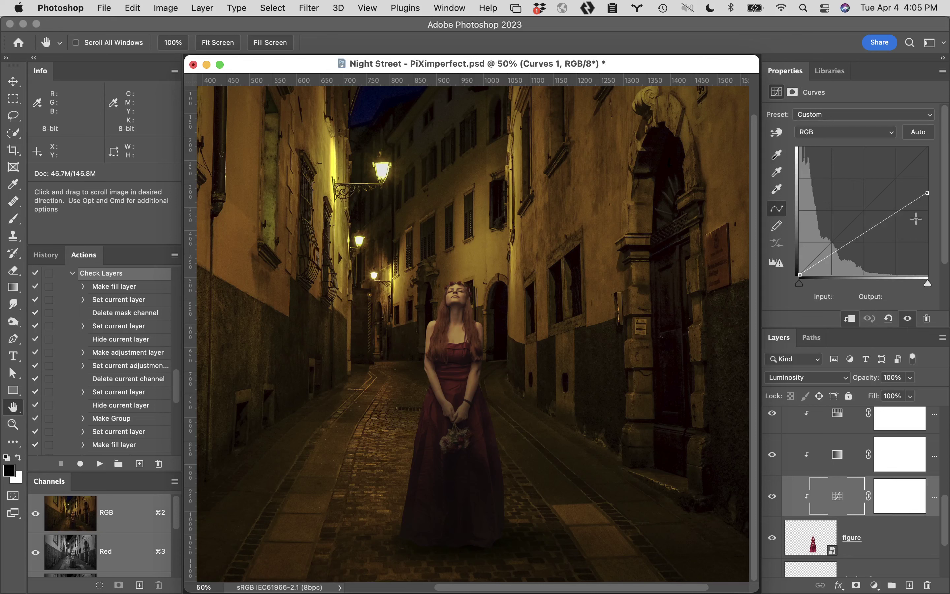
left_click(928, 193)
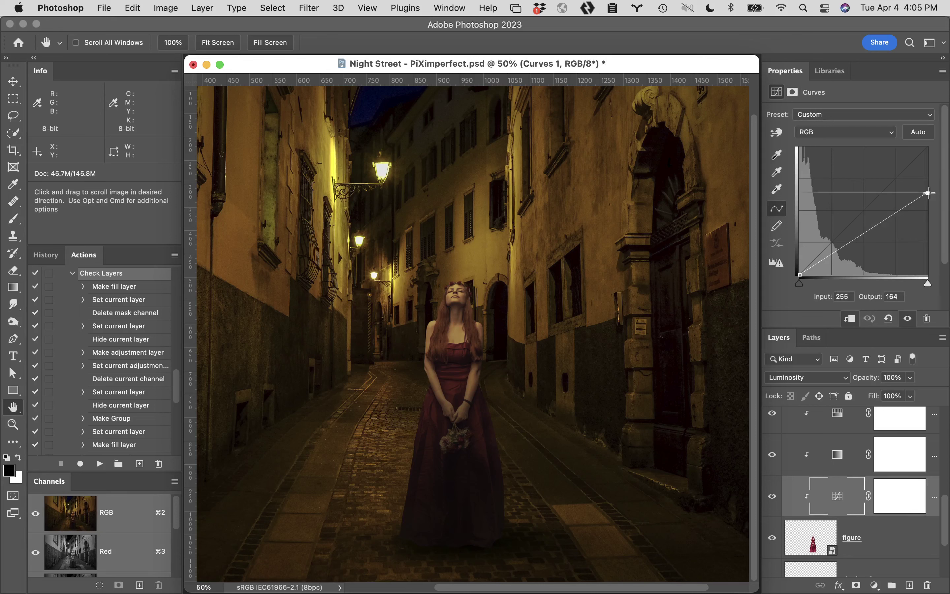
left_click_drag(928, 193, 930, 188)
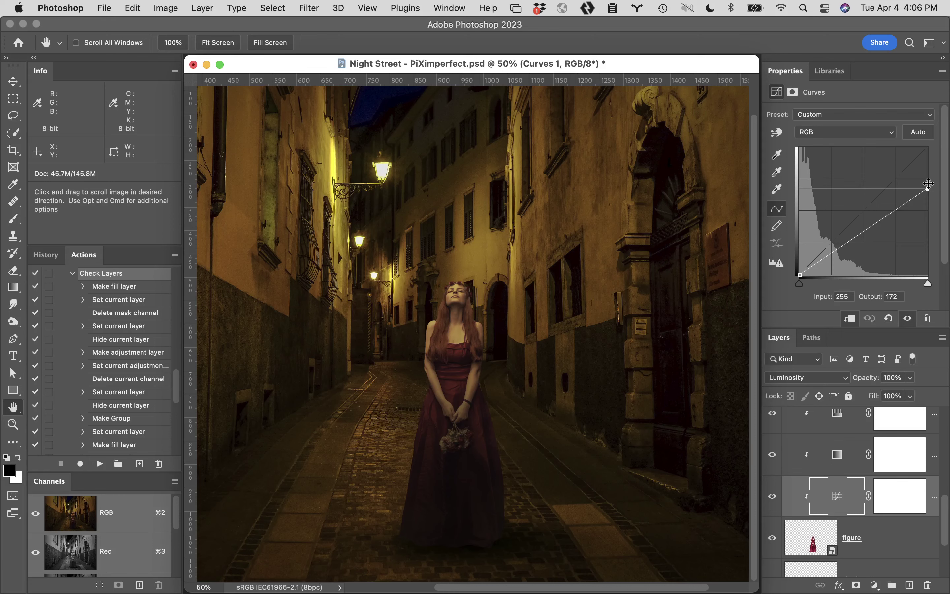
Open "Lady in Red - PiXimperfect Knocked out.psd" with its embedded profile, compare the original figure beside the composite, and close it
left_click(102, 7)
mouse_move(155, 73)
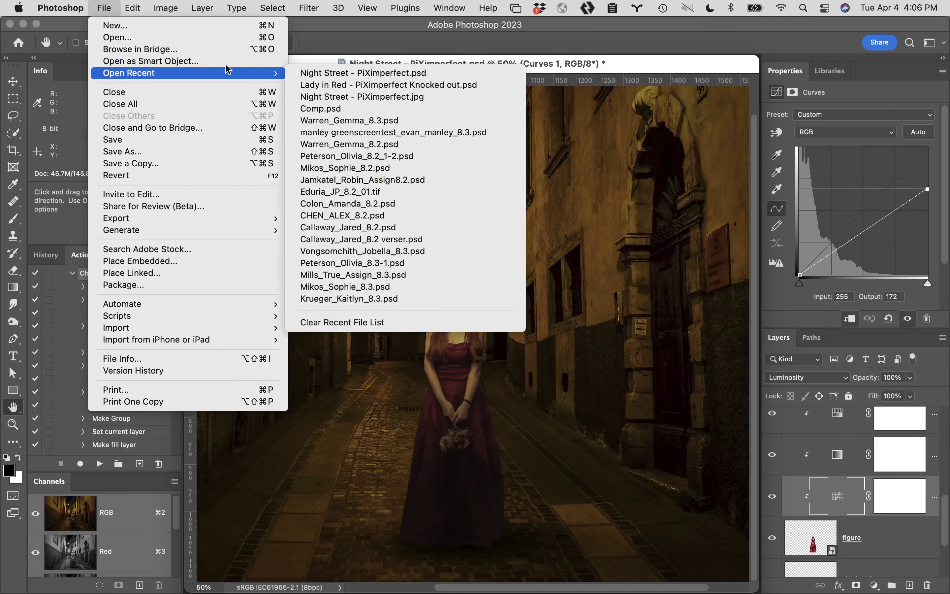
left_click(339, 86)
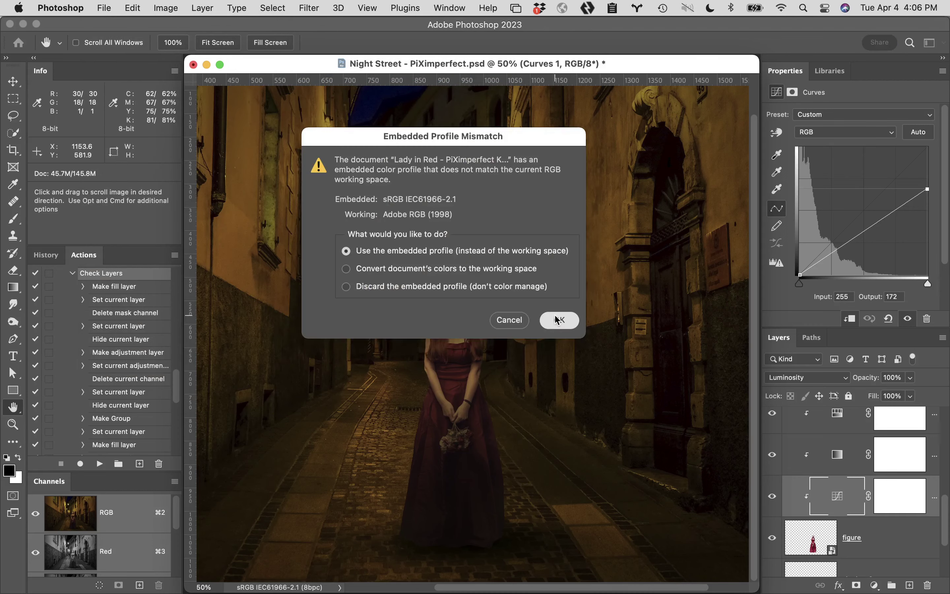
left_click(558, 320)
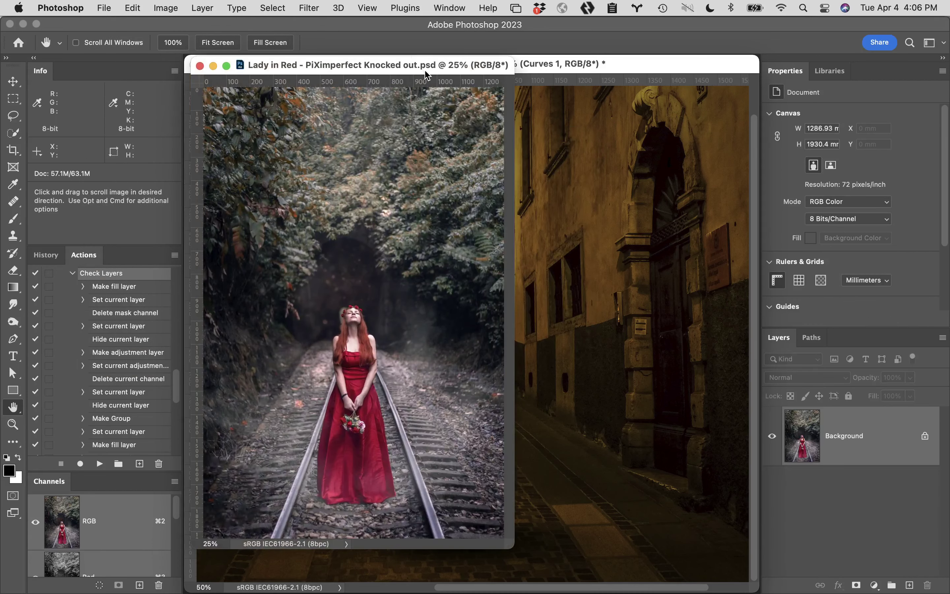
left_click_drag(426, 74, 215, 85)
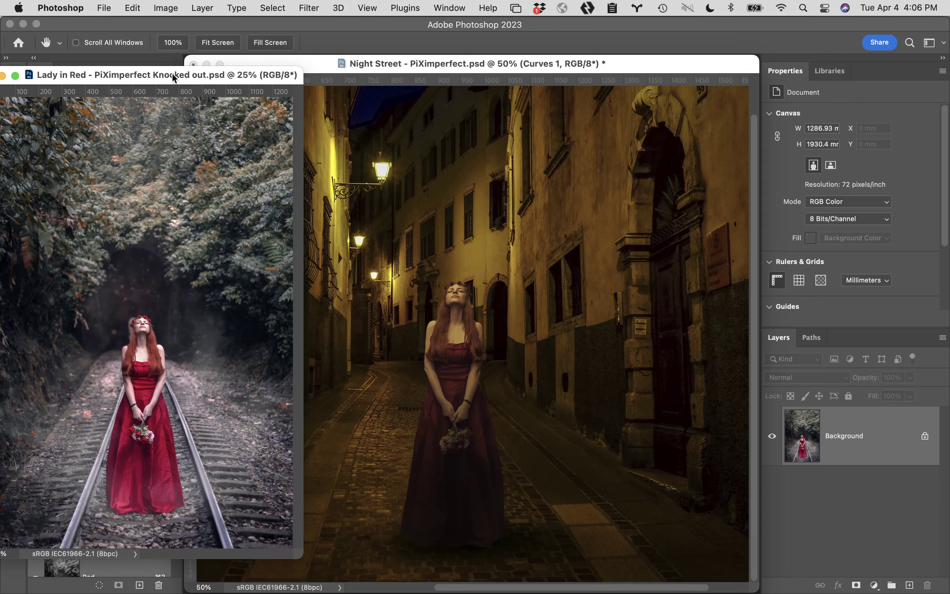
left_click_drag(188, 74, 433, 91)
left_click(233, 93)
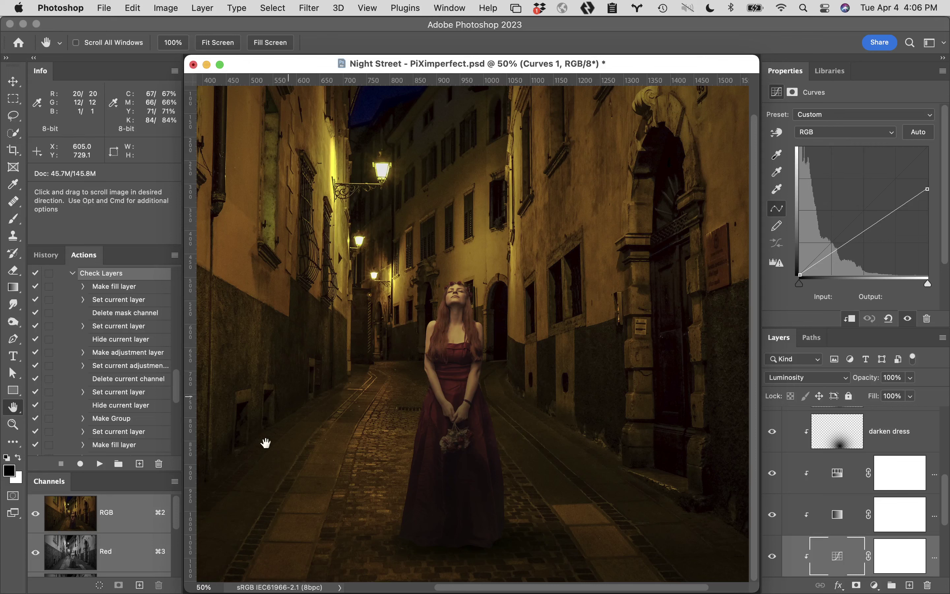
mouse_move(276, 591)
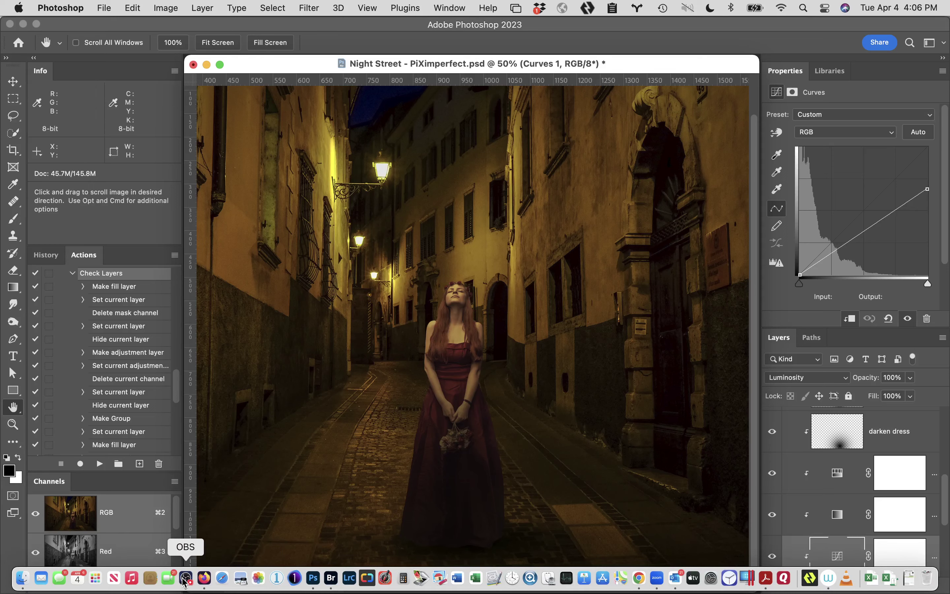